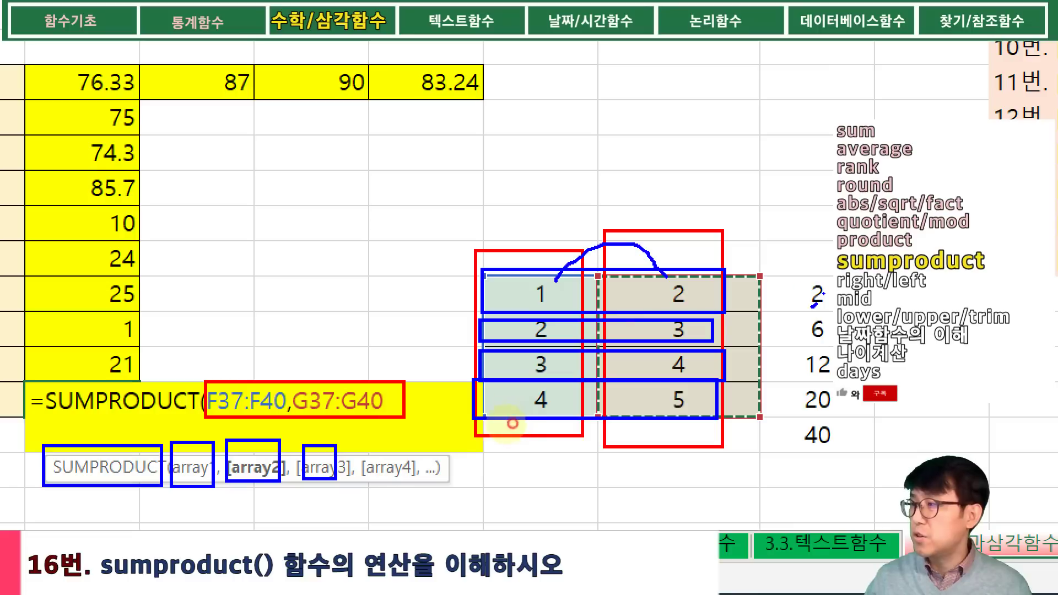
# - Annotate the SUMPRODUCT example in blue, linking the remaining value pairs from F38:F40 and G38:G40 and circling their products
pyautogui.moveTo(549, 330)
pyautogui.mouseDown()
pyautogui.moveTo(640, 319)
pyautogui.moveTo(675, 330)
pyautogui.mouseUp()
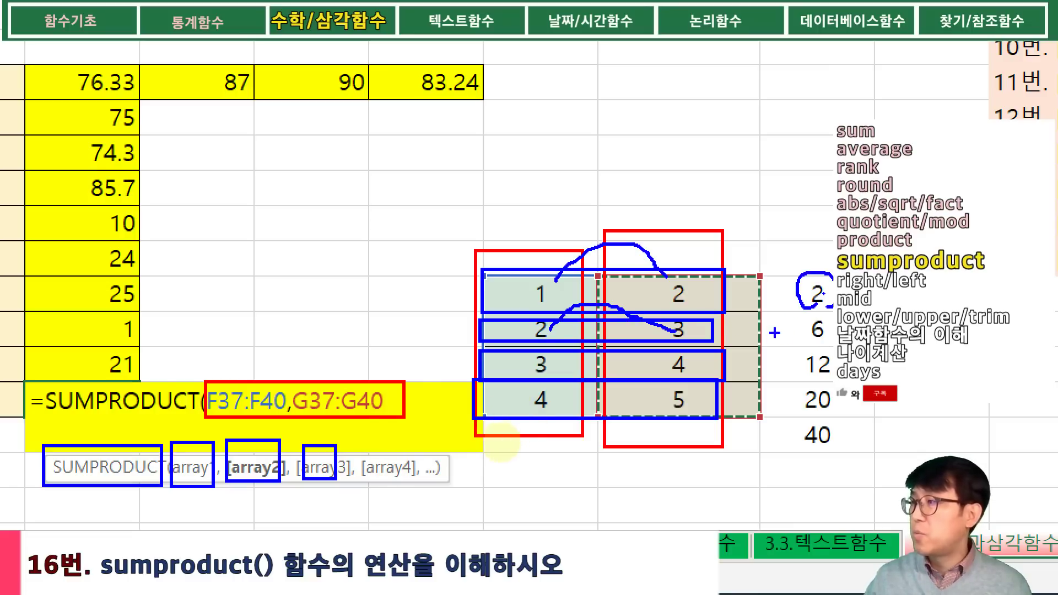
pyautogui.moveTo(827, 337)
pyautogui.mouseDown()
pyautogui.moveTo(805, 319)
pyautogui.moveTo(827, 334)
pyautogui.mouseUp()
pyautogui.moveTo(572, 363); pyautogui.dragTo(658, 372)
pyautogui.moveTo(825, 349); pyautogui.dragTo(831, 380)
pyautogui.moveTo(565, 401)
pyautogui.mouseDown()
pyautogui.moveTo(603, 379)
pyautogui.moveTo(660, 395)
pyautogui.mouseUp()
pyautogui.moveTo(827, 387); pyautogui.dragTo(824, 414)
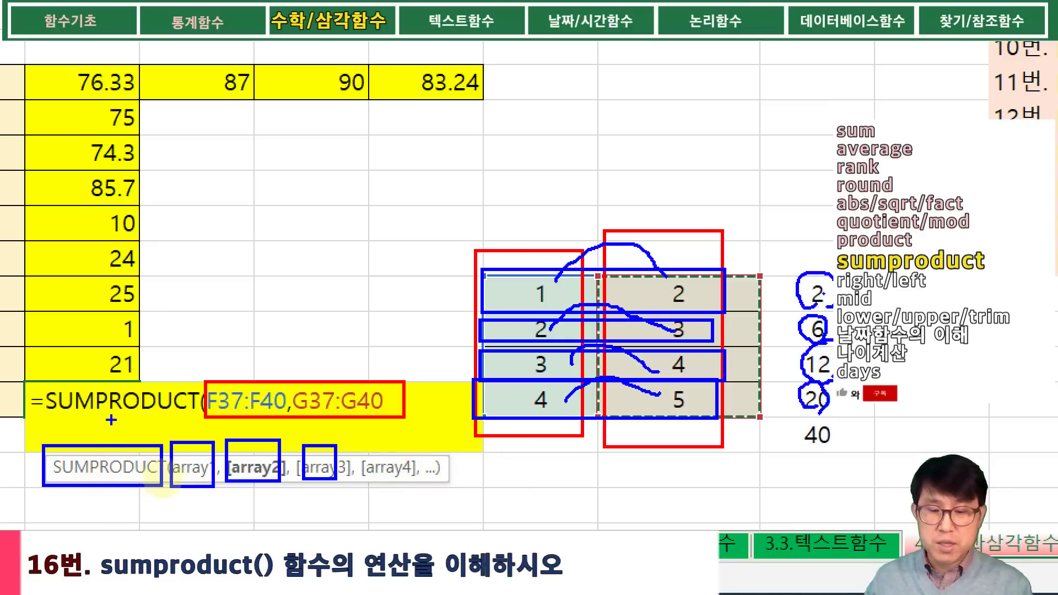
# - Outline both SUMPRODUCT arrays, F37:F40 and G37:G40, and the sum of the products in red, and leave annotation mode
pyautogui.press('r')
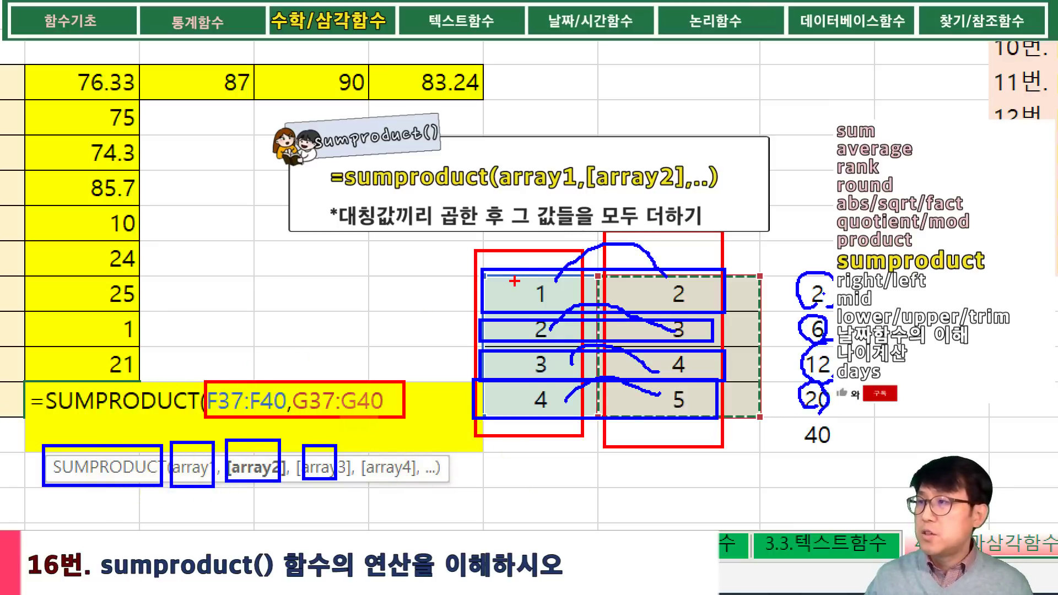
pyautogui.moveTo(489, 270); pyautogui.dragTo(572, 445)
pyautogui.moveTo(608, 238); pyautogui.dragTo(725, 408)
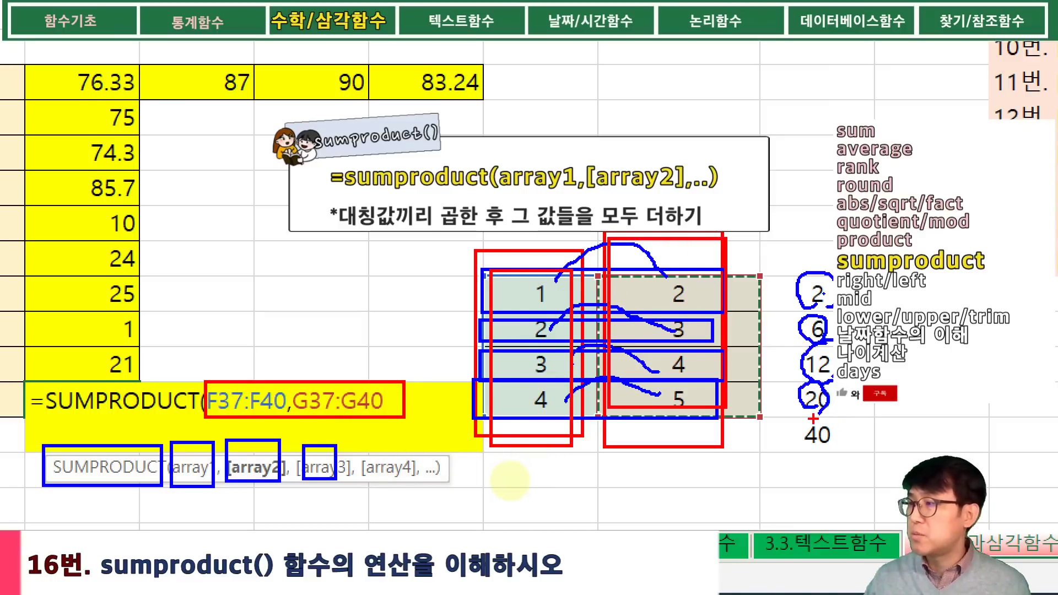
pyautogui.moveTo(794, 417); pyautogui.dragTo(833, 450)
pyautogui.press('Escape')
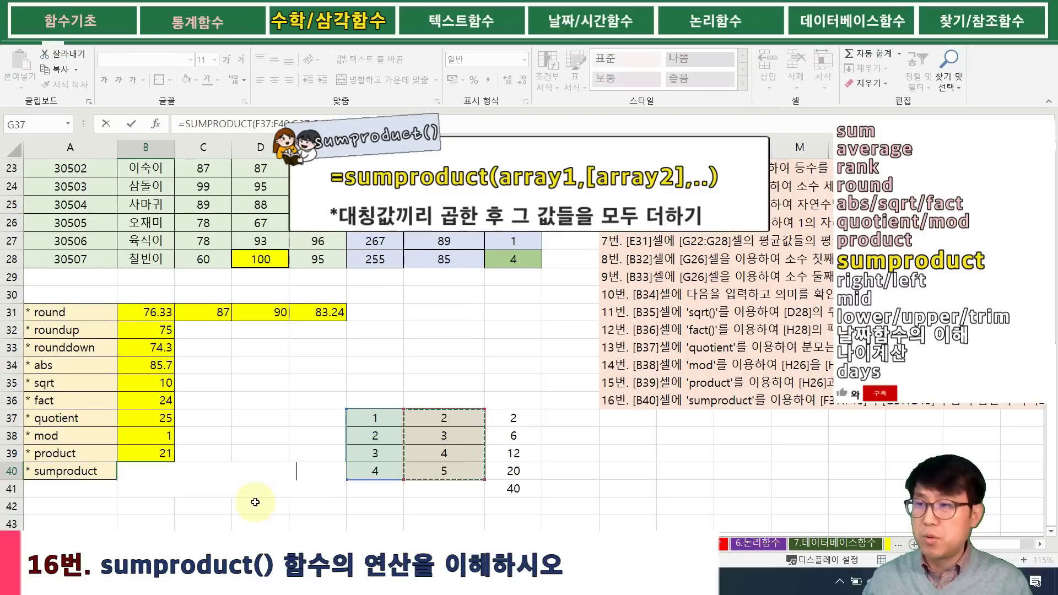
# - Complete the formula =SUMPRODUCT(F37:F40,G37:G40) in cell B40
pyautogui.write(')')
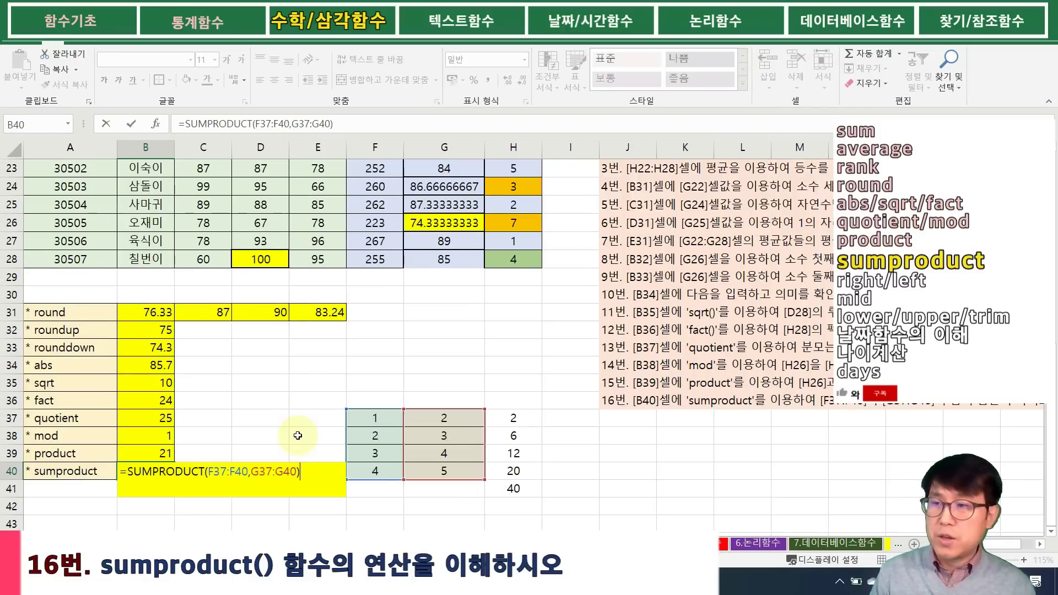
pyautogui.press('Return')
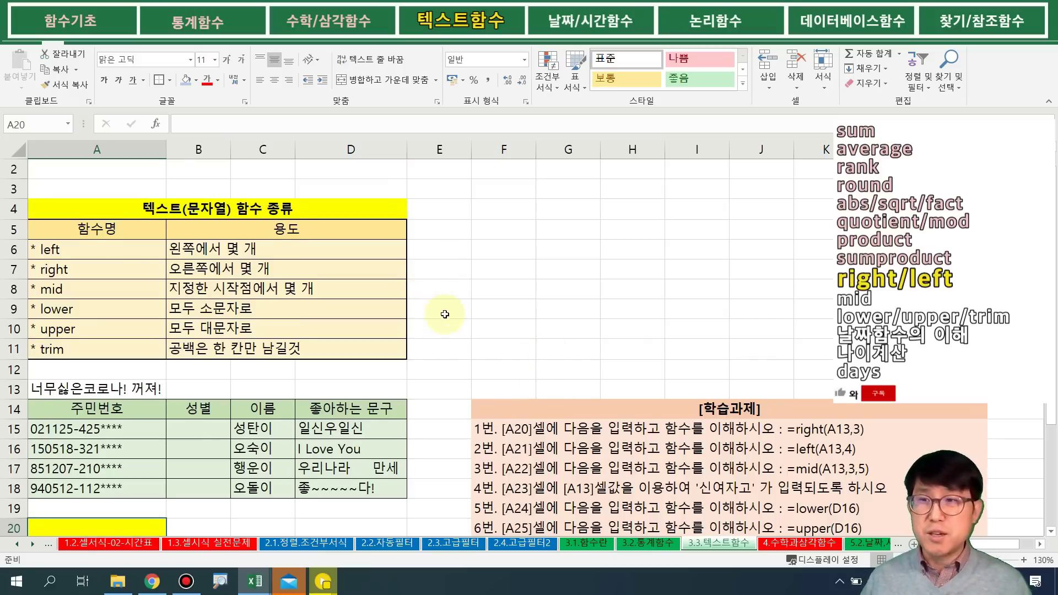
# - Examine the sample table, the empty answer cells and the exercise list on the 3.3.텍스트함수 sheet
pyautogui.scroll(-3, 445, 314)
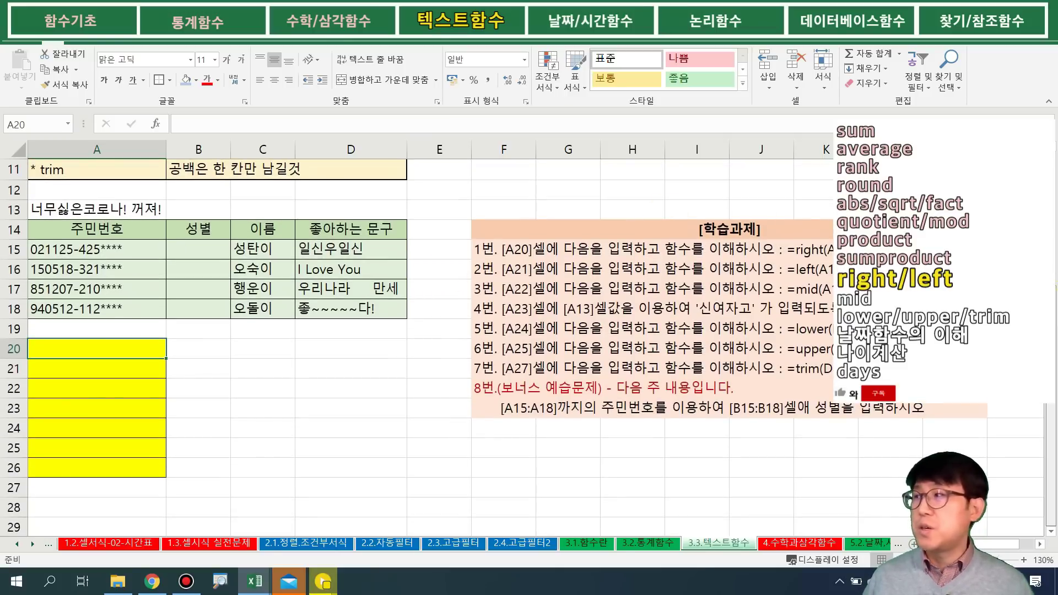
pyautogui.click(329, 409)
pyautogui.press('Down')
pyautogui.press('Down')
pyautogui.press('Down')
pyautogui.press('Down')
pyautogui.press('Down')
pyautogui.press('Down')
pyautogui.press('Down')
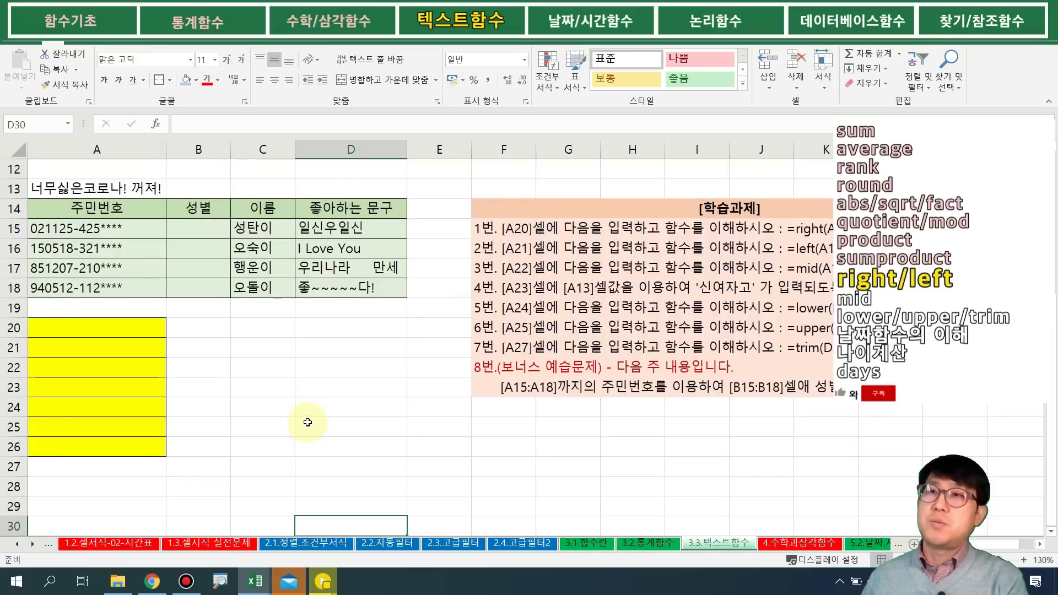
pyautogui.press('Down')
pyautogui.moveTo(76, 215); pyautogui.dragTo(330, 270)
# - Enter =right(A13,3) in cell A20 to extract the last three characters of the A13 phrase
pyautogui.click(55, 317)
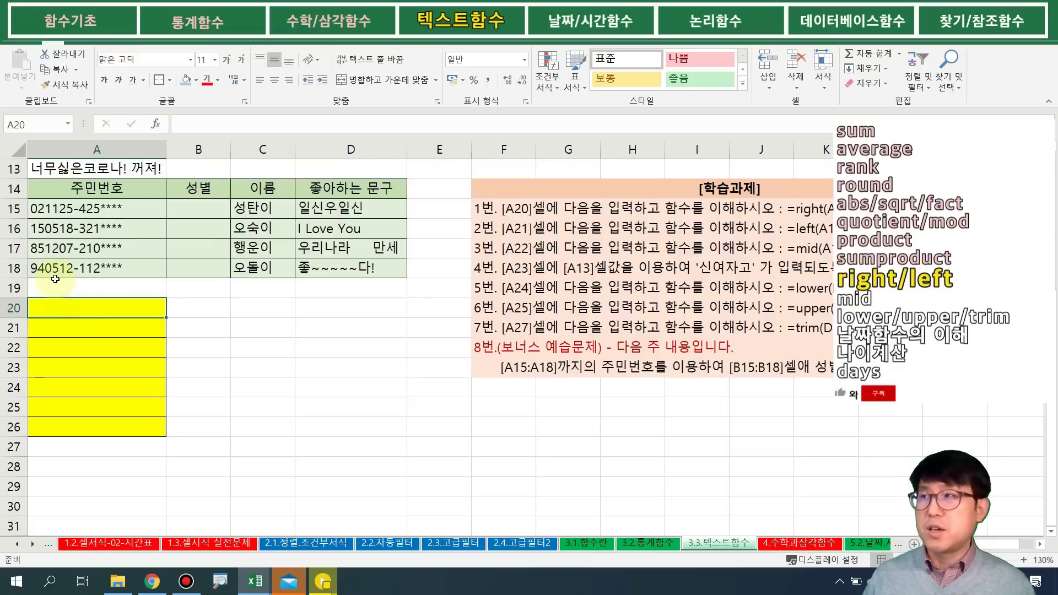
pyautogui.write('=갸')
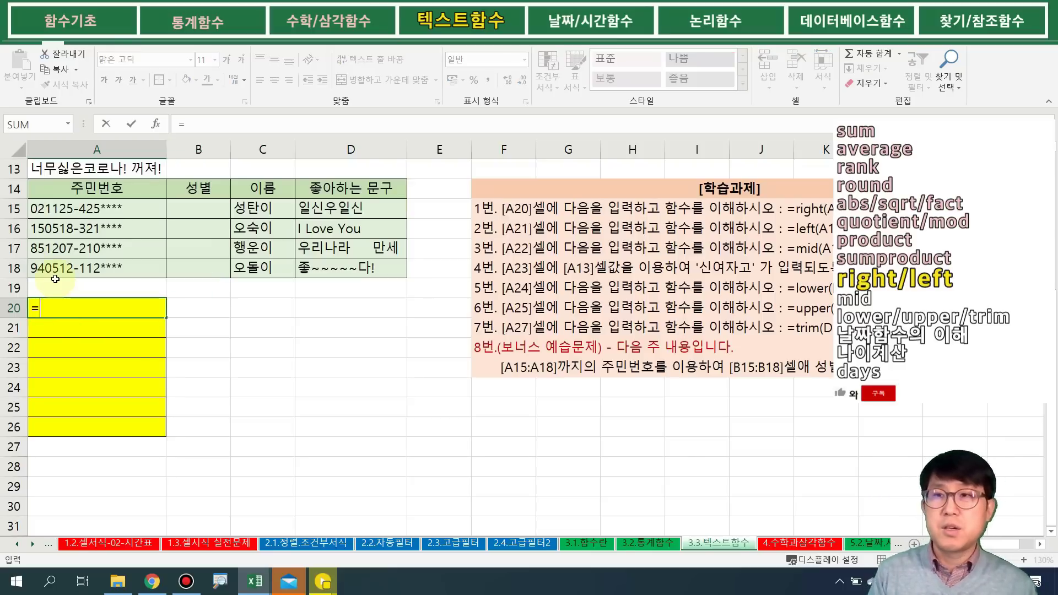
pyautogui.press('BackSpace')
pyautogui.write('right')
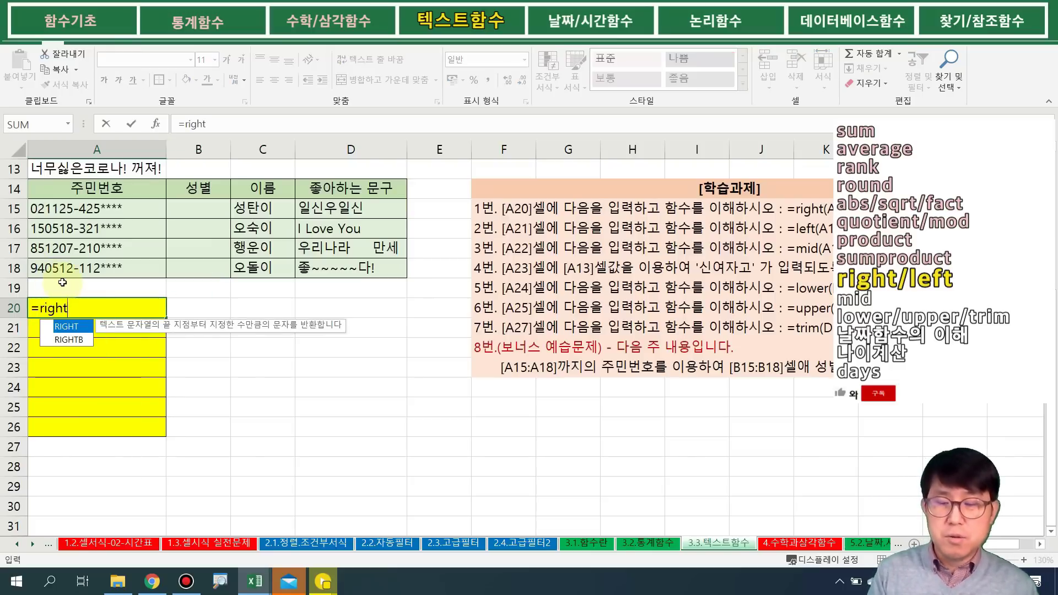
pyautogui.write('(')
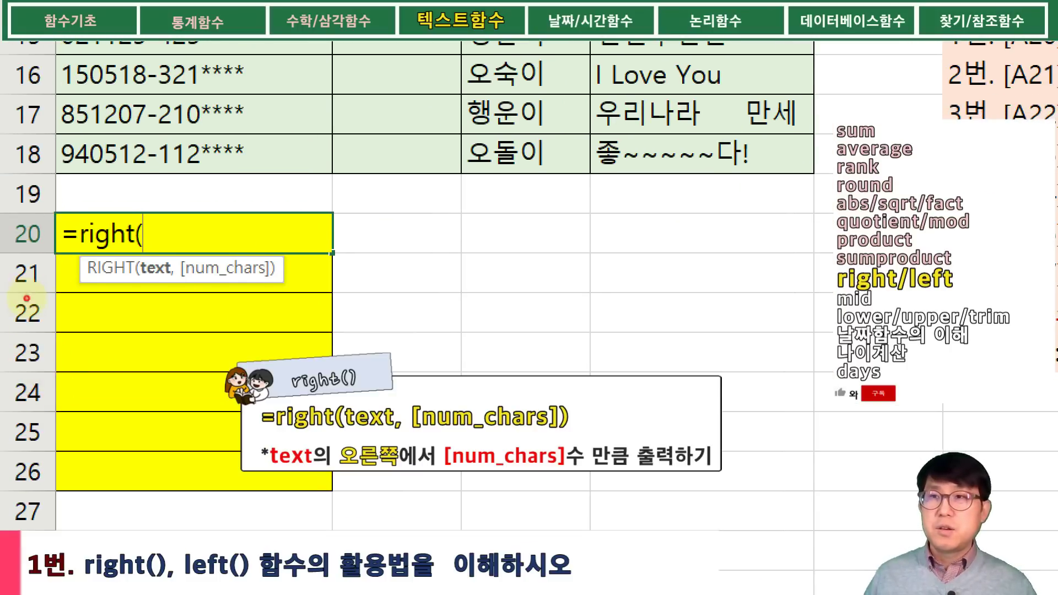
pyautogui.moveTo(53, 213)
pyautogui.mouseDown()
pyautogui.moveTo(138, 242)
pyautogui.moveTo(175, 293)
pyautogui.moveTo(163, 287)
pyautogui.moveTo(212, 276)
pyautogui.moveTo(270, 291)
pyautogui.mouseUp()
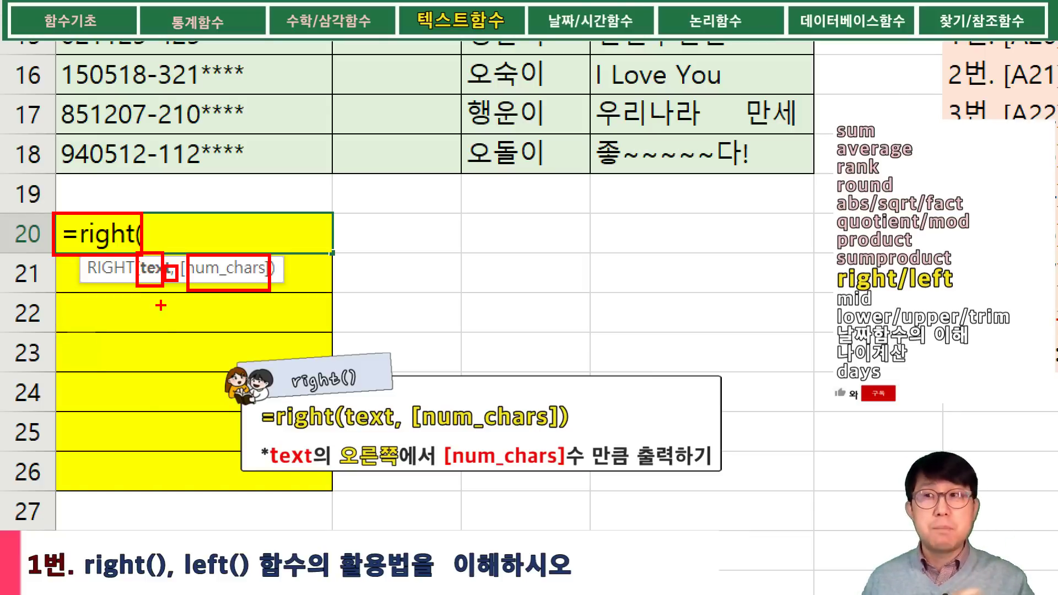
pyautogui.press('Escape')
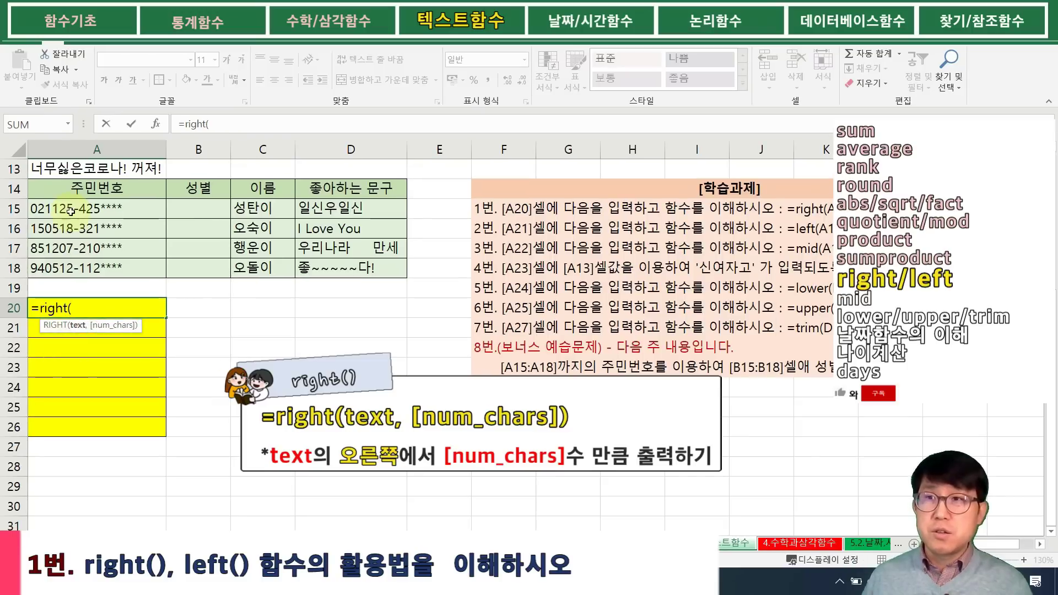
pyautogui.click(79, 167)
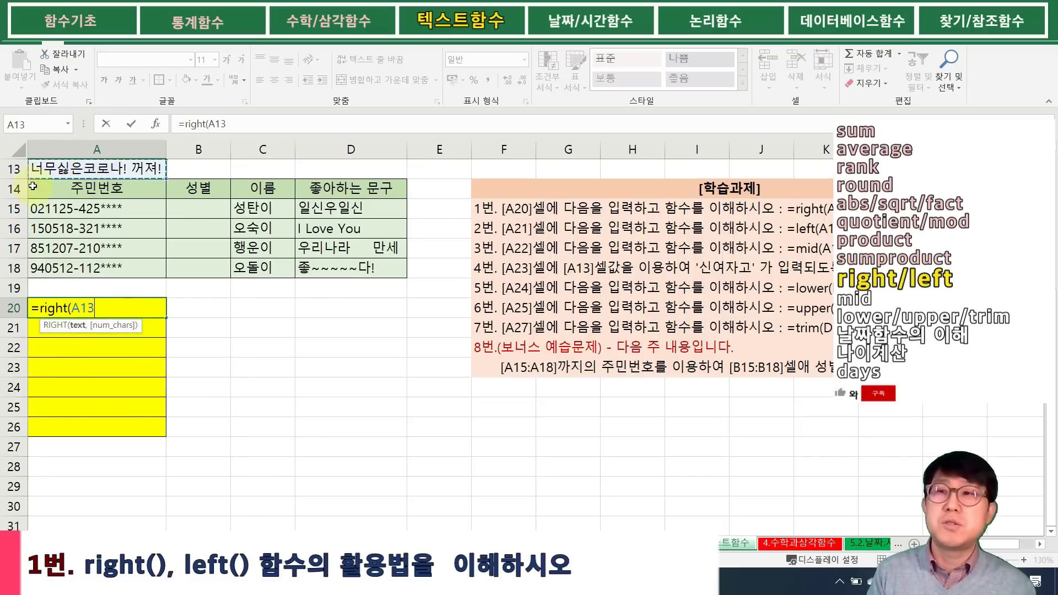
pyautogui.write(',')
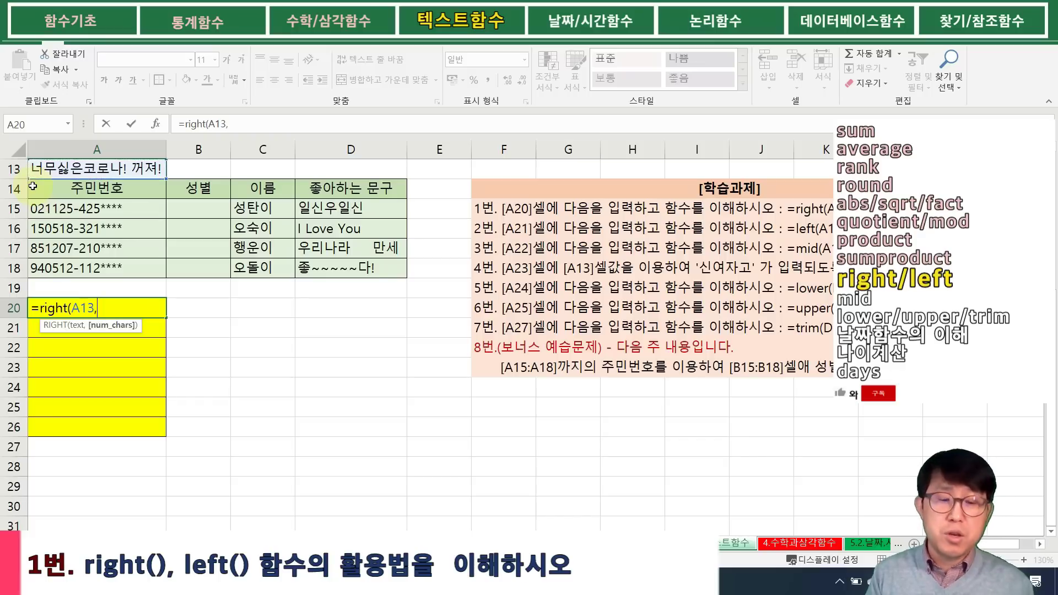
pyautogui.write('3')
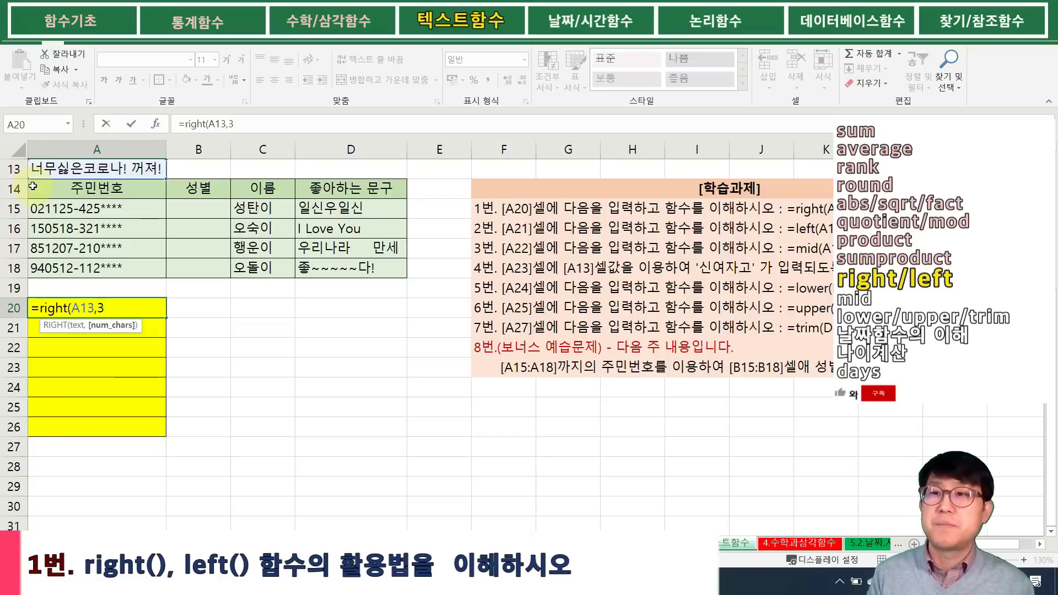
pyautogui.write(')')
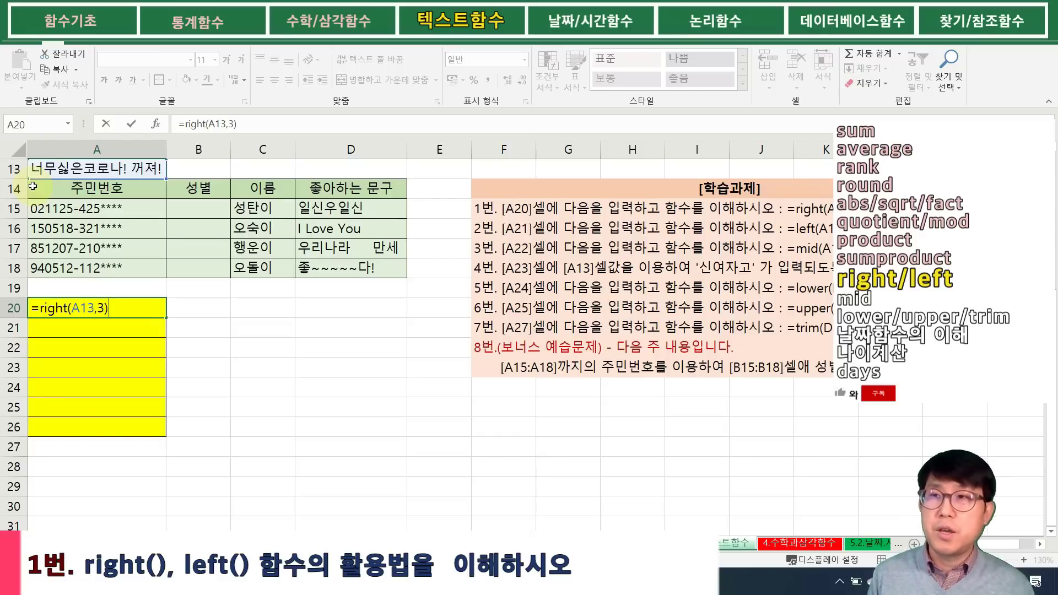
pyautogui.press('Return')
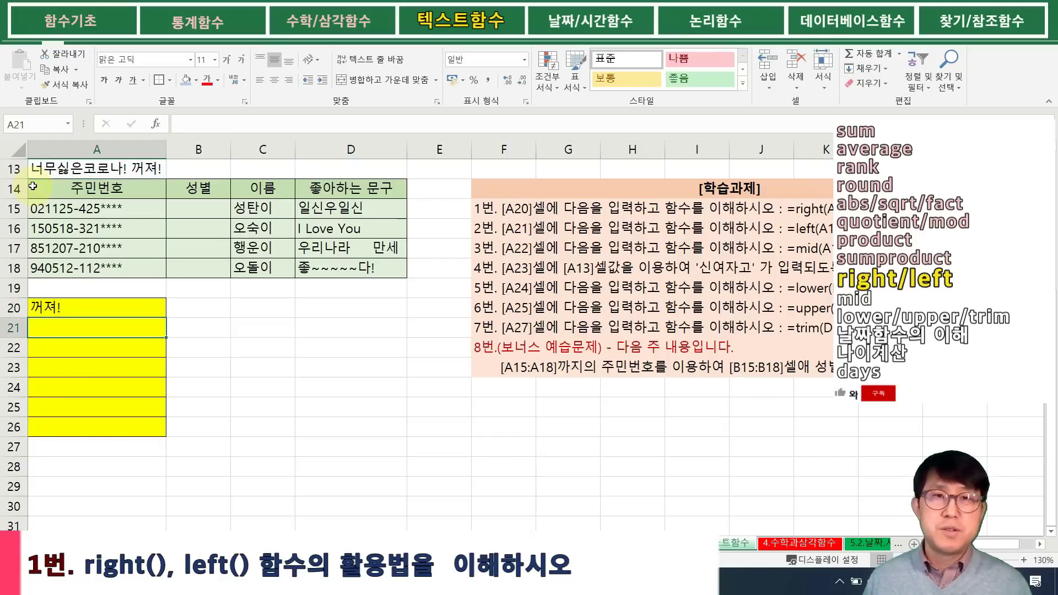
# - Enter =left(A13,4) in cell A21 to extract the first four characters of the A13 phrase
pyautogui.write('=l')
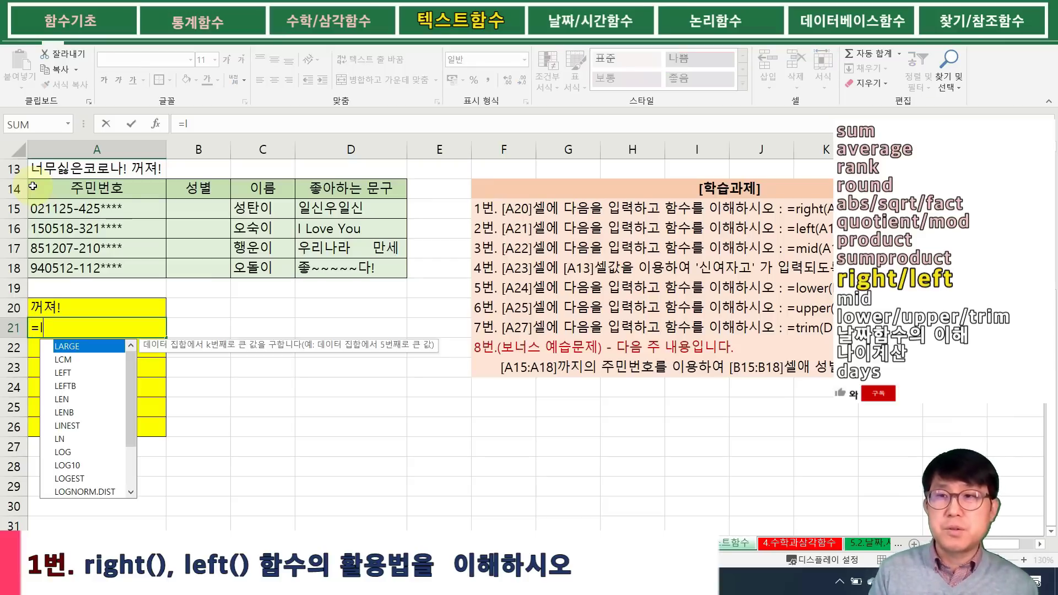
pyautogui.write('eft(')
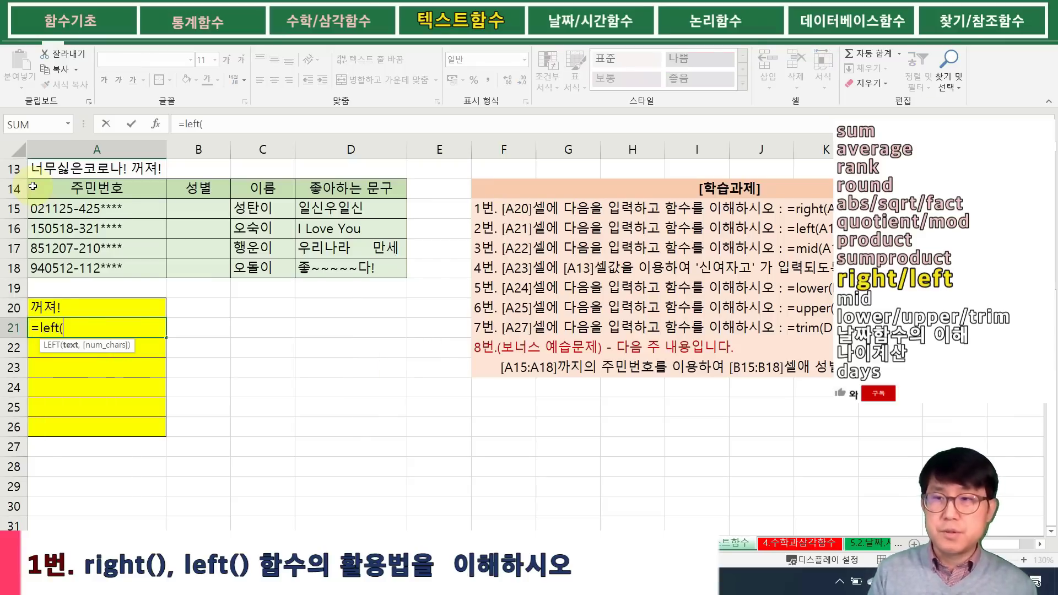
pyautogui.click(61, 170)
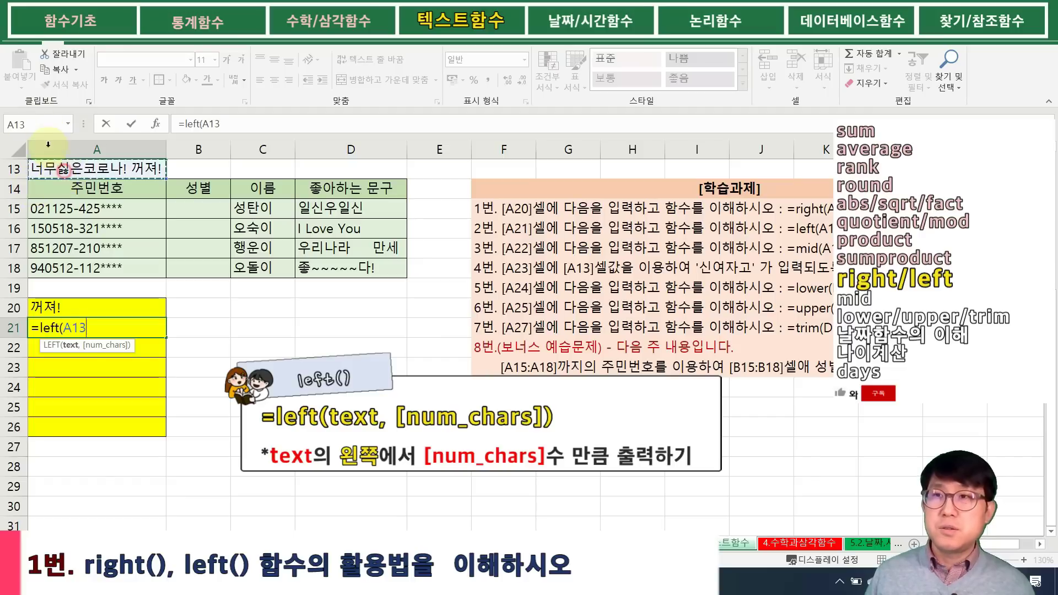
pyautogui.write(',4')
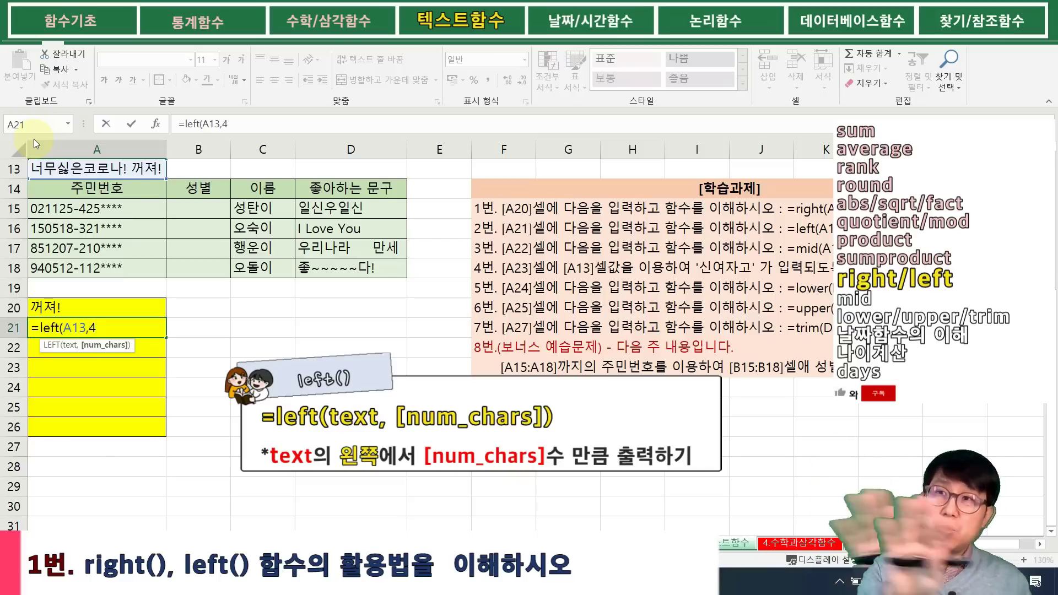
pyautogui.write(')')
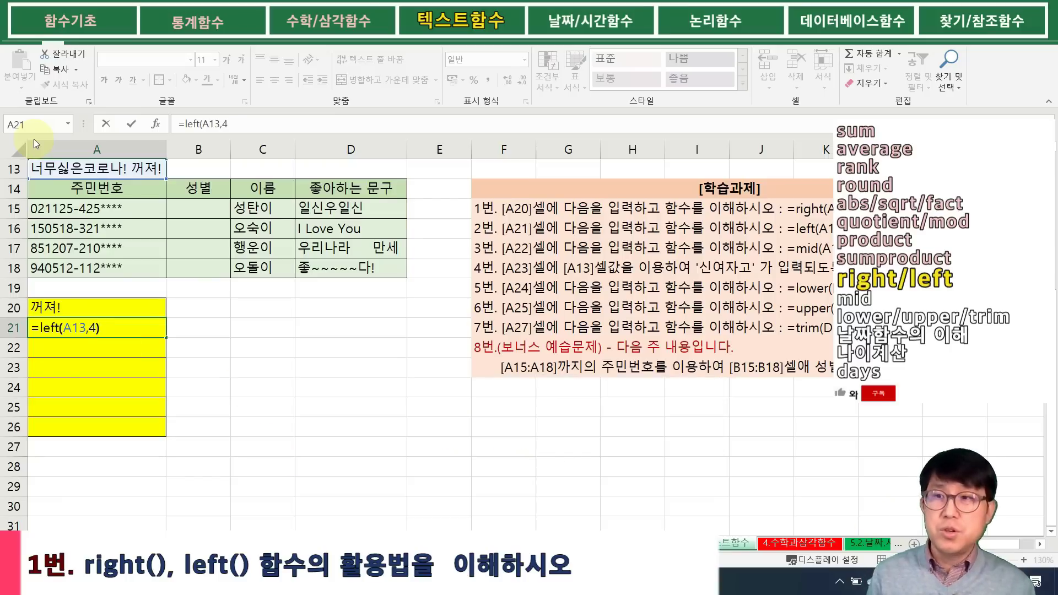
pyautogui.press('Return')
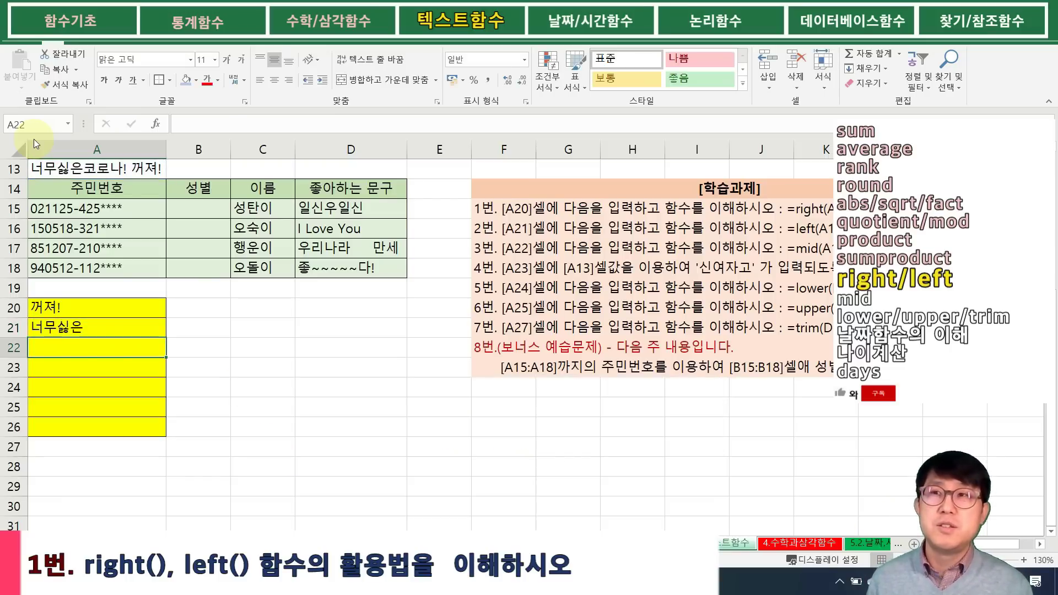
# - Inspect the blank space inside the phrase in cell A13 without changing the text
pyautogui.click(128, 172)
pyautogui.doubleClick(129, 172)
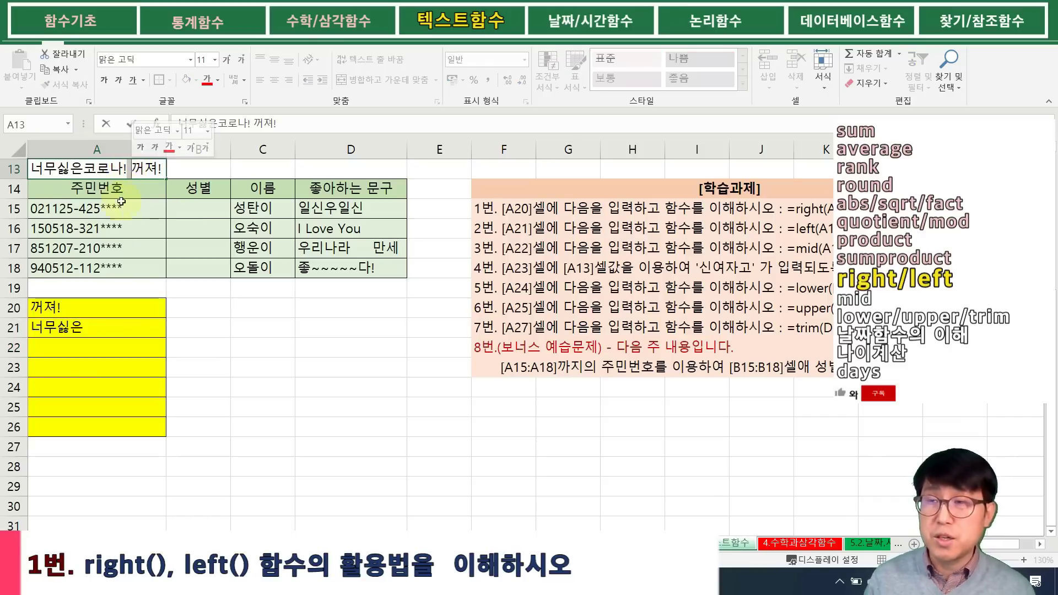
pyautogui.click(77, 347)
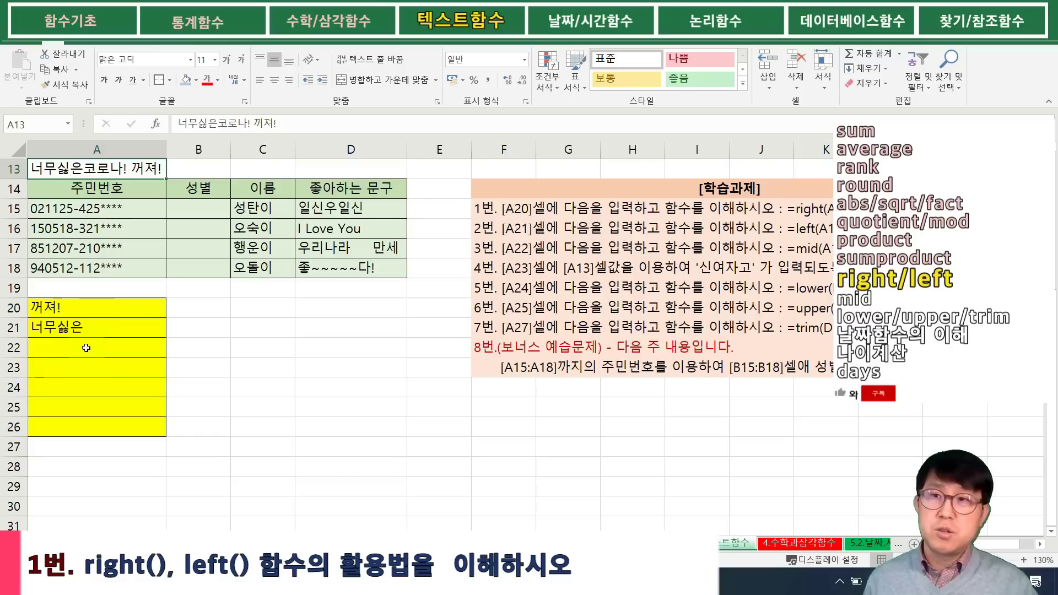
# - Enter =right(A13,5) in cell A22 to extract the last five characters, including the space
pyautogui.write('=right')
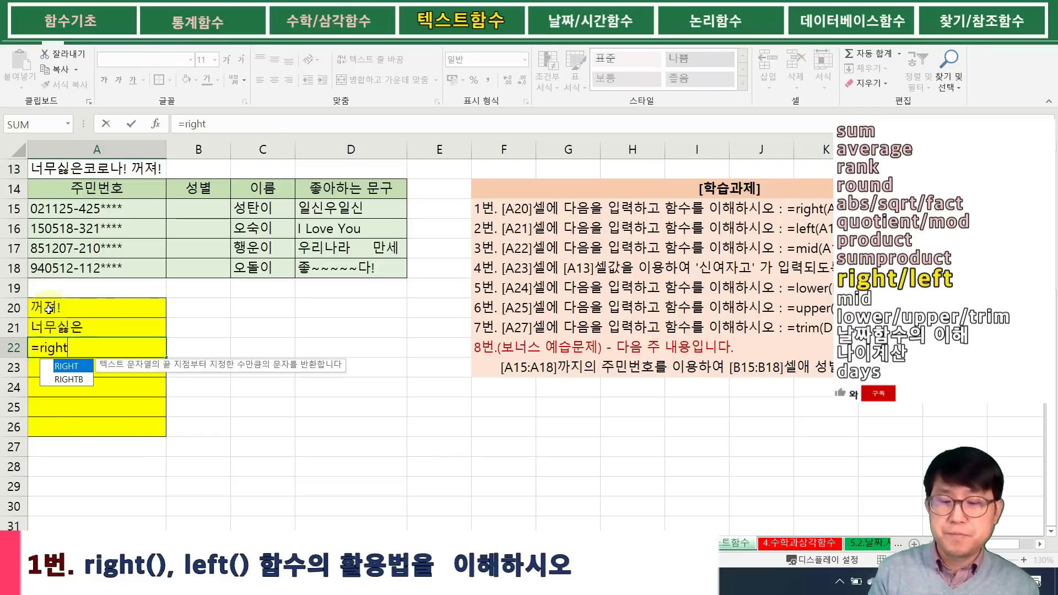
pyautogui.write('(')
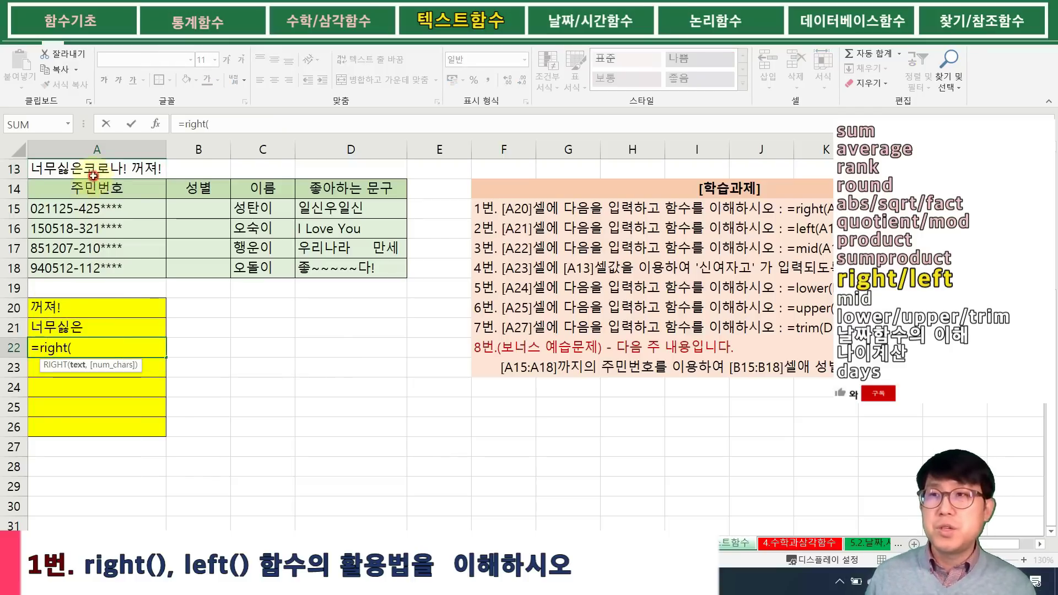
pyautogui.click(94, 175)
pyautogui.write(',')
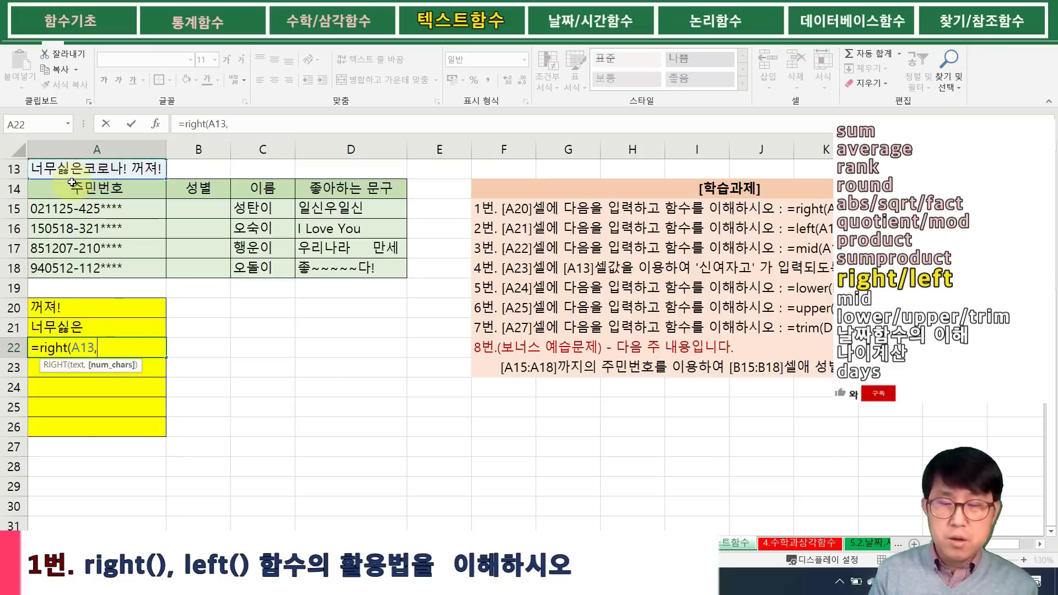
pyautogui.write('5)')
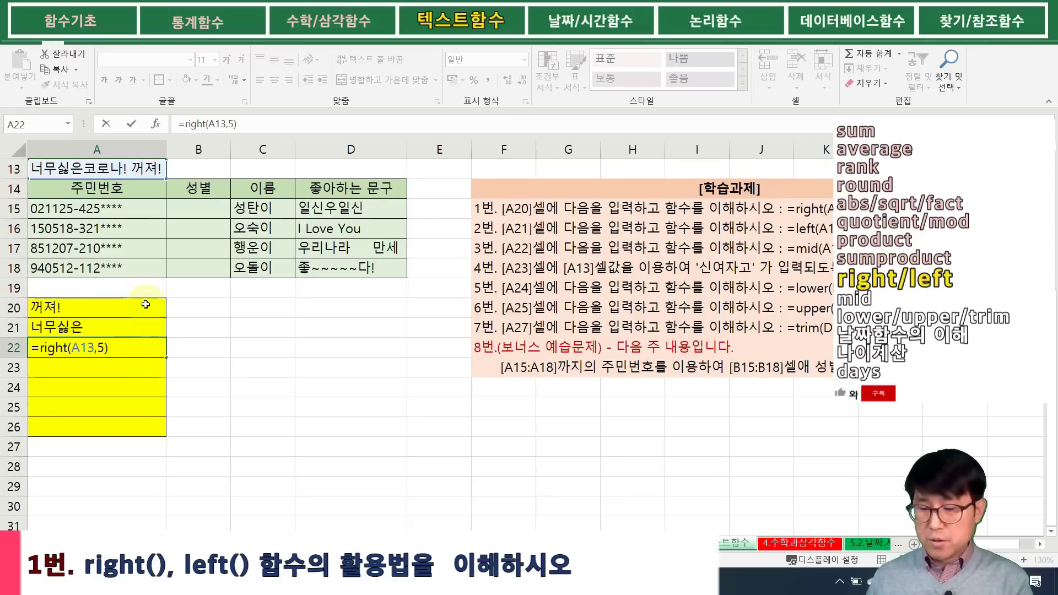
pyautogui.press('Return')
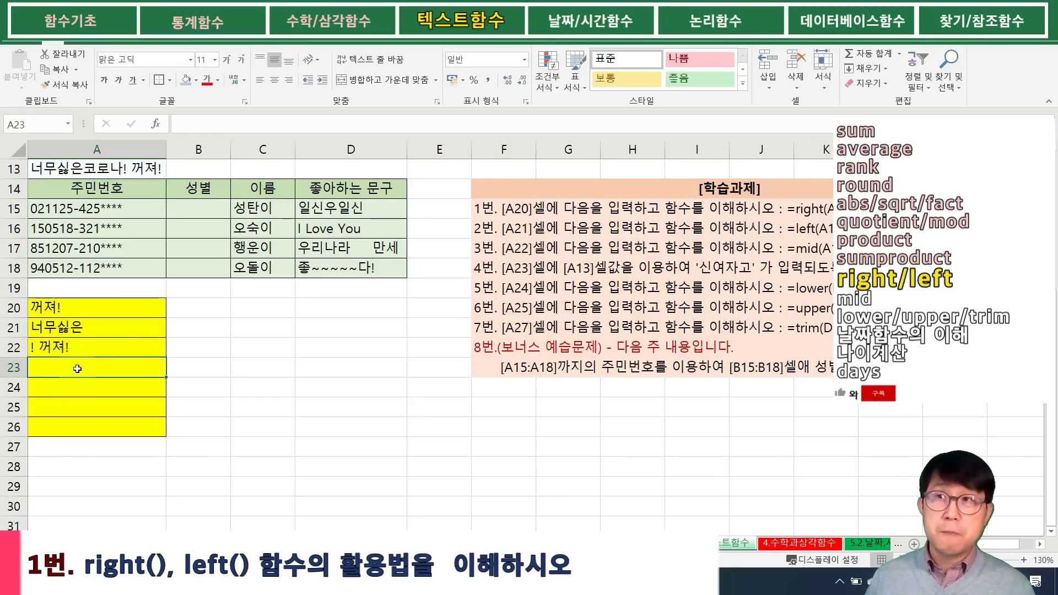
# - Begin a MID formula in cell A23 and mark its text, start_num and num_chars arguments on screen
pyautogui.write('=mid')
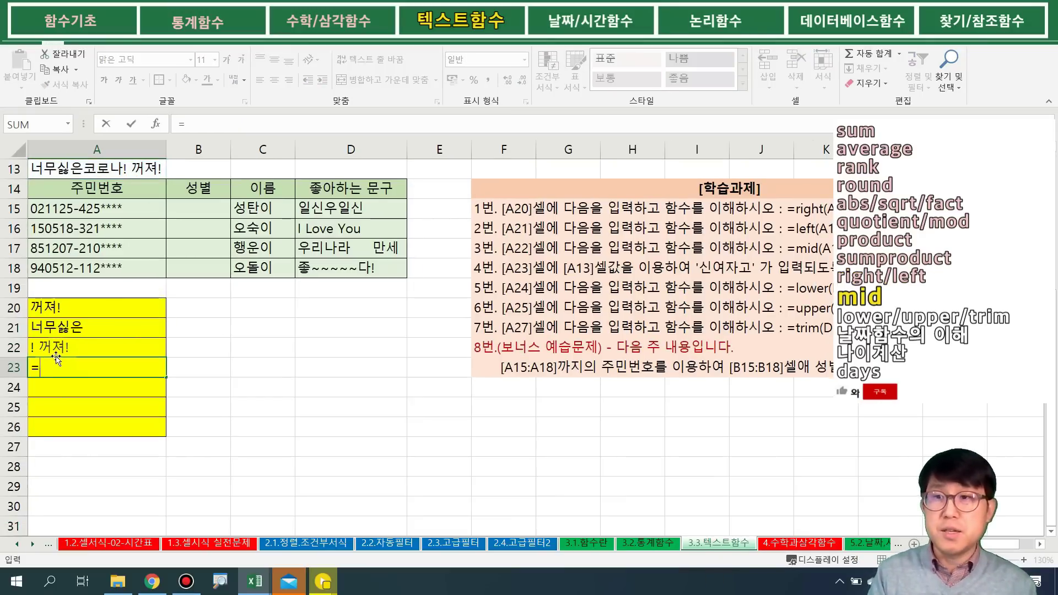
pyautogui.write('(')
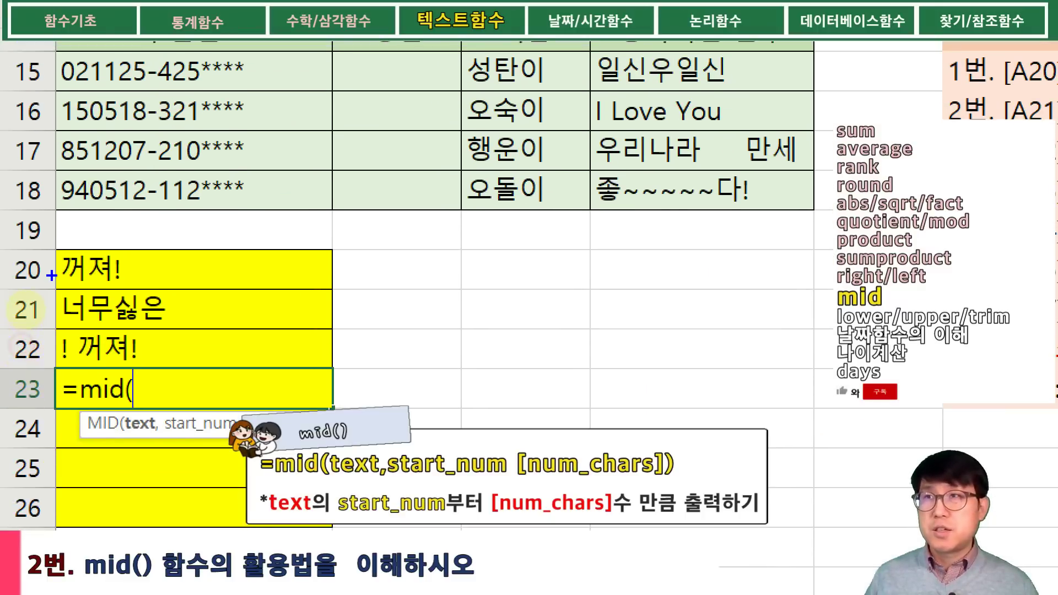
pyautogui.moveTo(113, 409); pyautogui.dragTo(150, 448)
pyautogui.moveTo(242, 409)
pyautogui.mouseDown()
pyautogui.moveTo(332, 435)
pyautogui.moveTo(334, 447)
pyautogui.mouseUp()
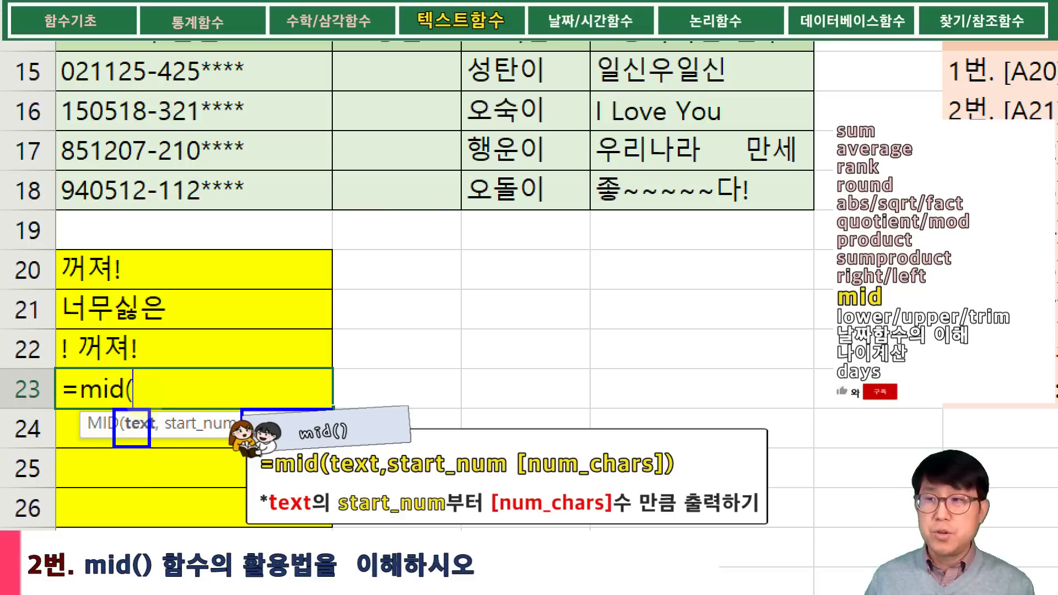
pyautogui.press('p')
pyautogui.moveTo(158, 377)
pyautogui.mouseDown()
pyautogui.moveTo(205, 457)
pyautogui.moveTo(236, 468)
pyautogui.mouseUp()
pyautogui.press('r')
pyautogui.moveTo(212, 363); pyautogui.dragTo(280, 333)
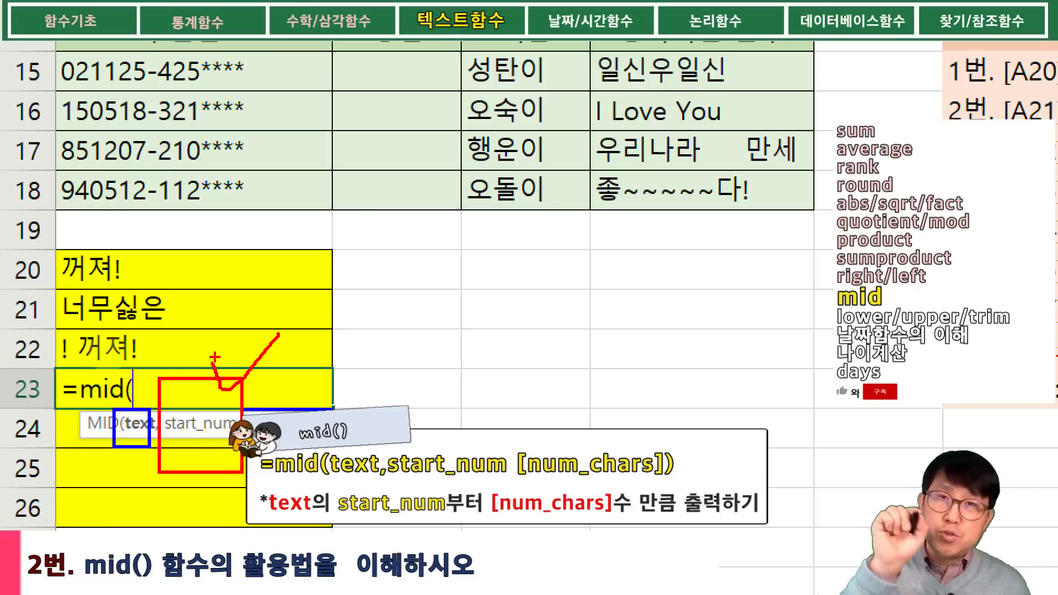
pyautogui.press('Escape')
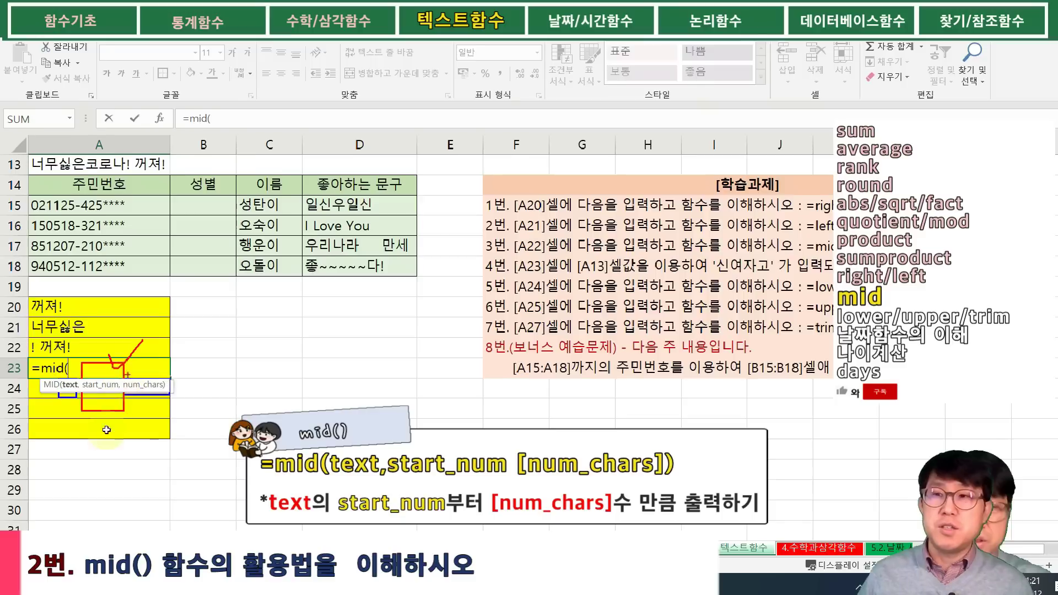
# - Complete the A23 formula as =mid(A13,4,3) to extract three characters starting from the fourth
pyautogui.click(89, 169)
pyautogui.write(',4')
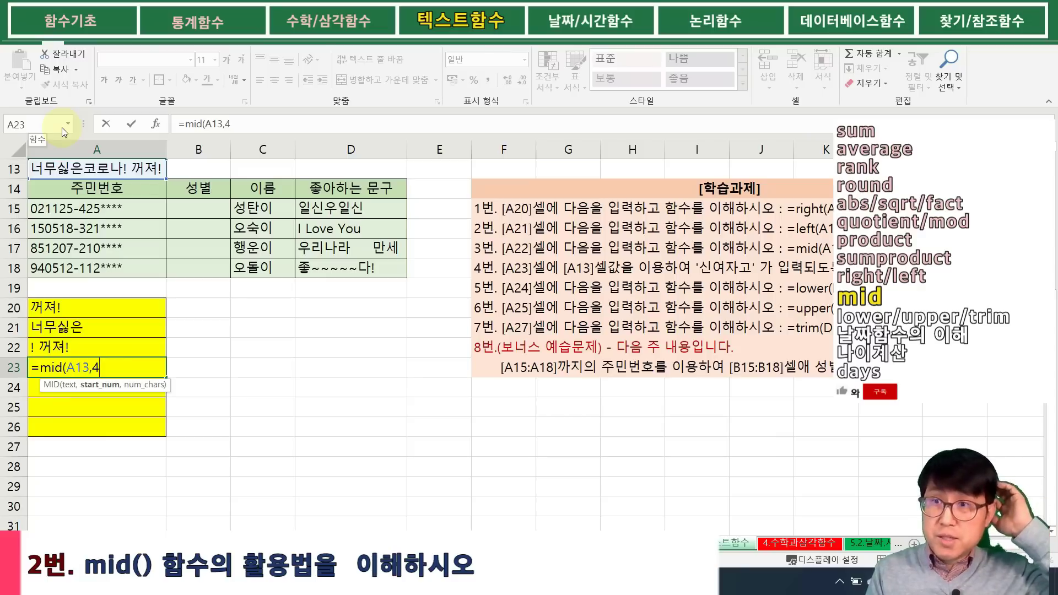
pyautogui.write(',3')
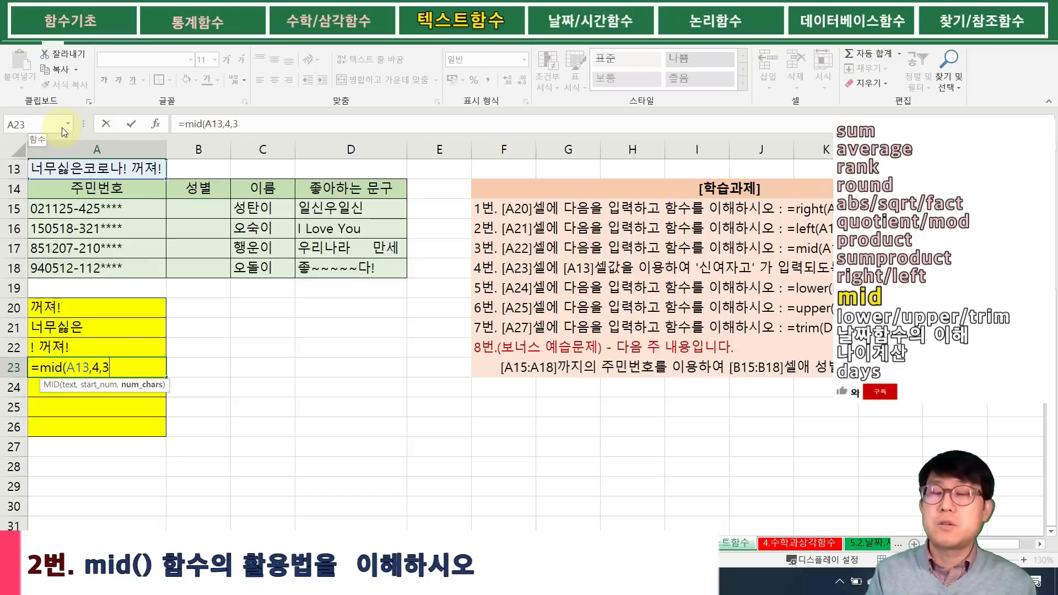
pyautogui.write(')')
# - Mark the character count 3 in the A23 formula and the matching characters of the A13 phrase on screen
pyautogui.press('super')
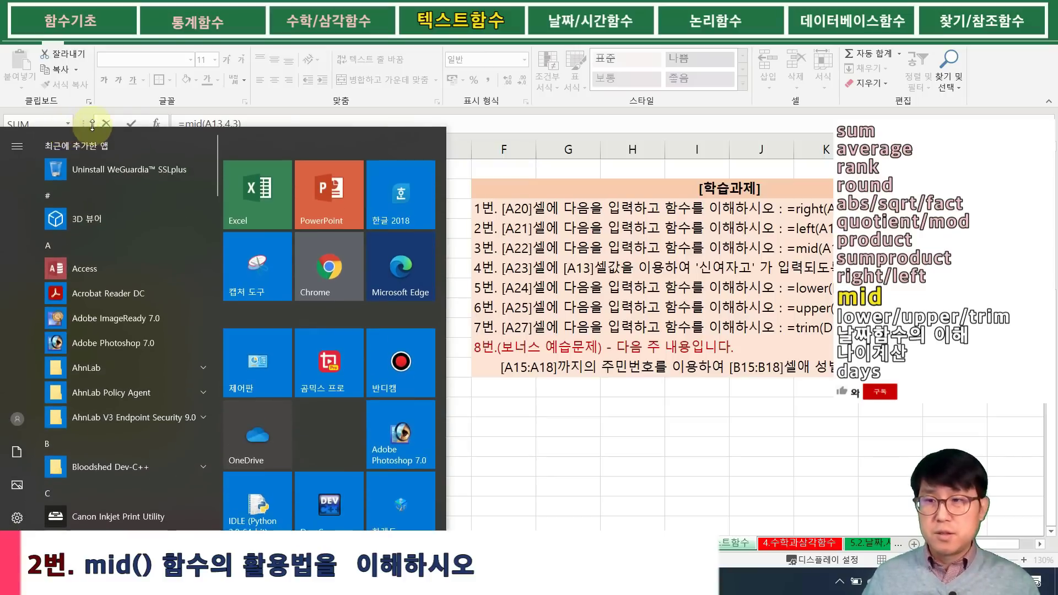
pyautogui.press('super')
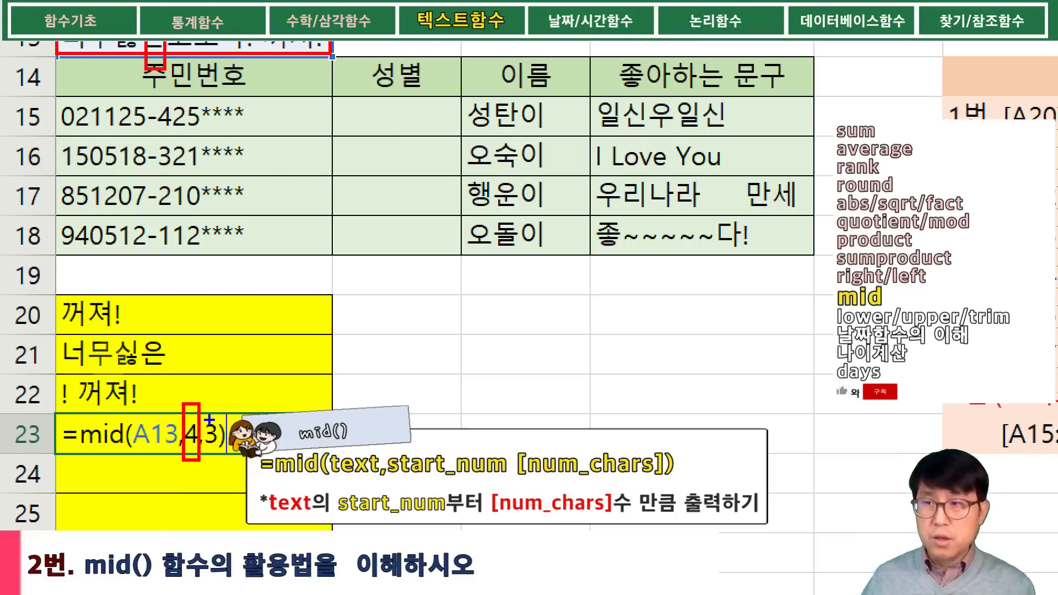
pyautogui.moveTo(204, 403); pyautogui.dragTo(218, 472)
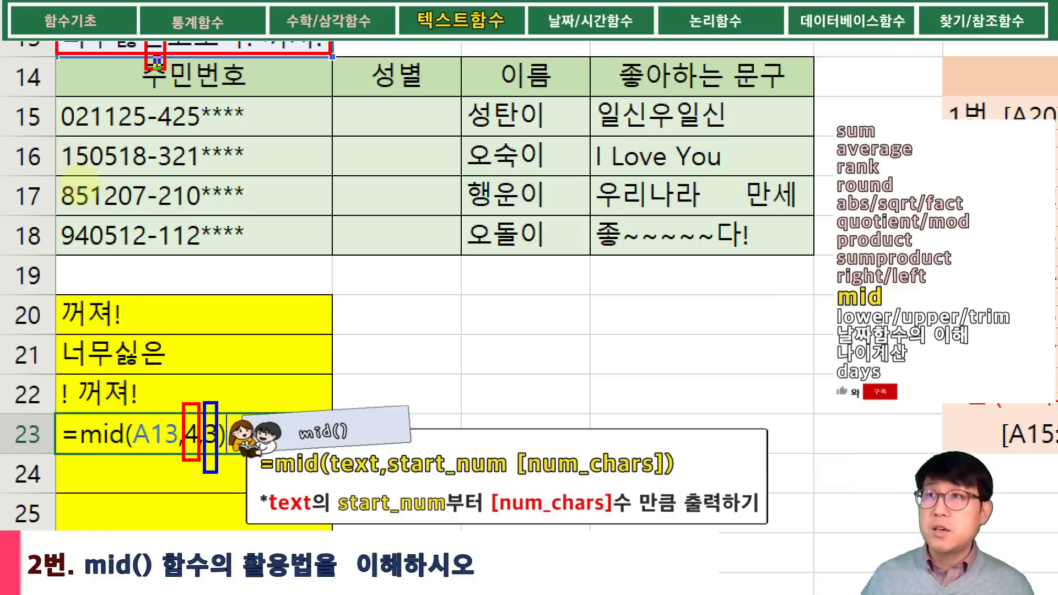
pyautogui.moveTo(156, 55); pyautogui.dragTo(206, 53)
pyautogui.moveTo(134, 42); pyautogui.dragTo(219, 70)
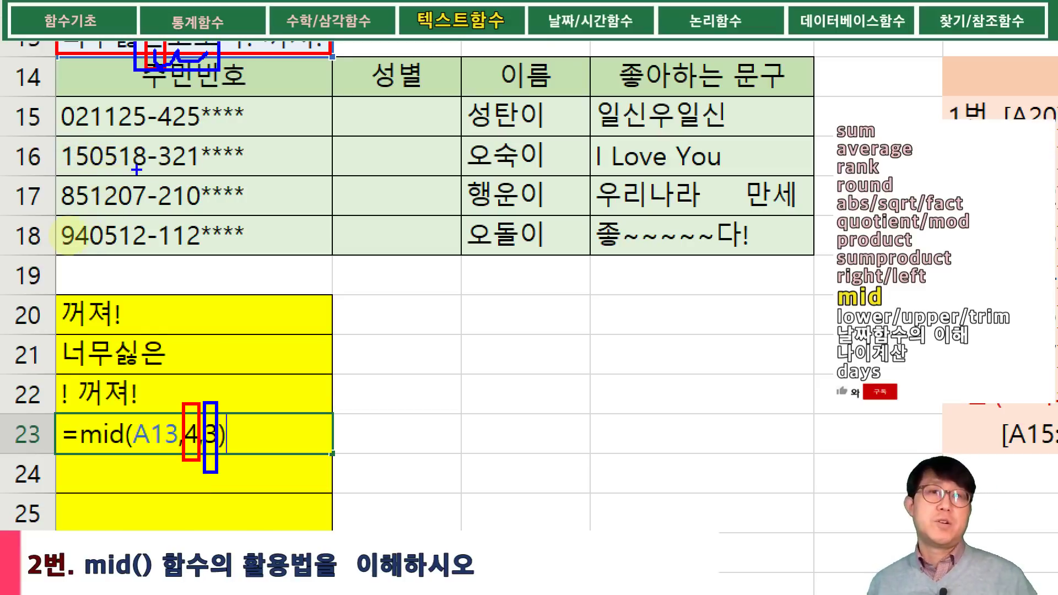
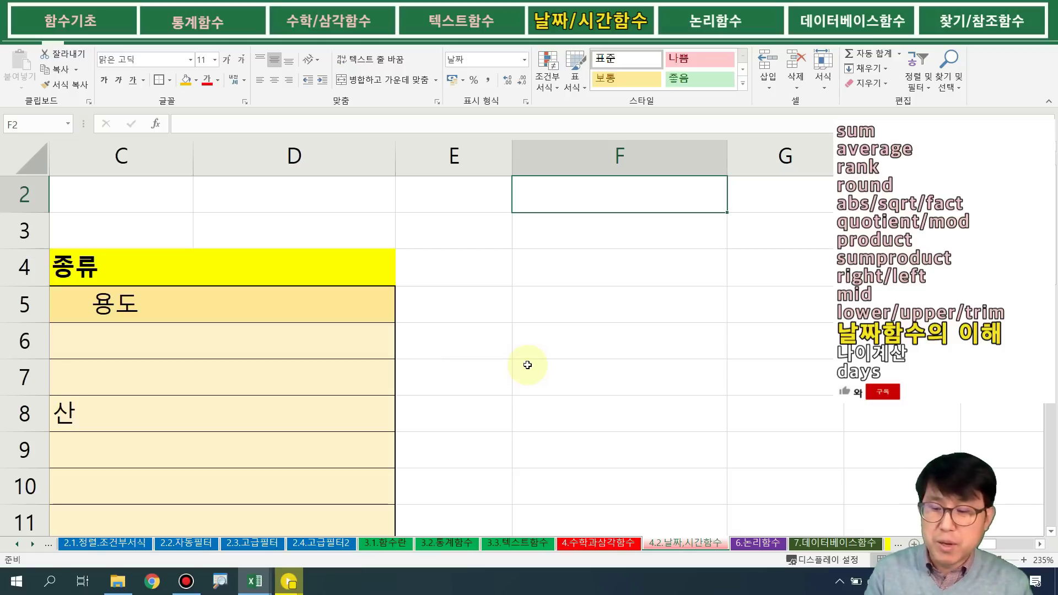
# - Enter =today() in cell F2, marking the function and its empty parentheses on screen before confirming it
pyautogui.write('=tod')
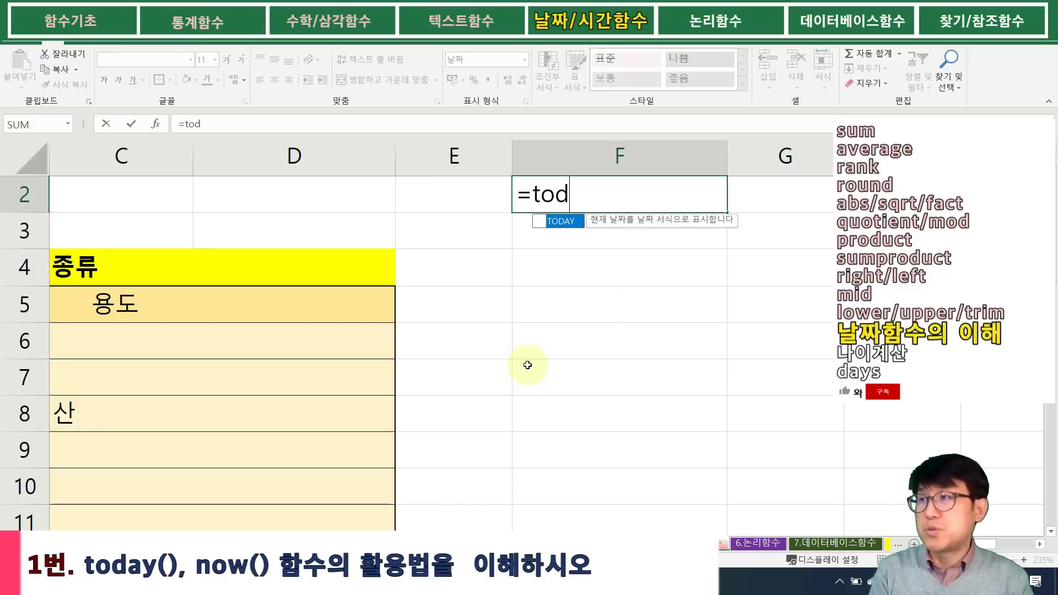
pyautogui.write('ay(')
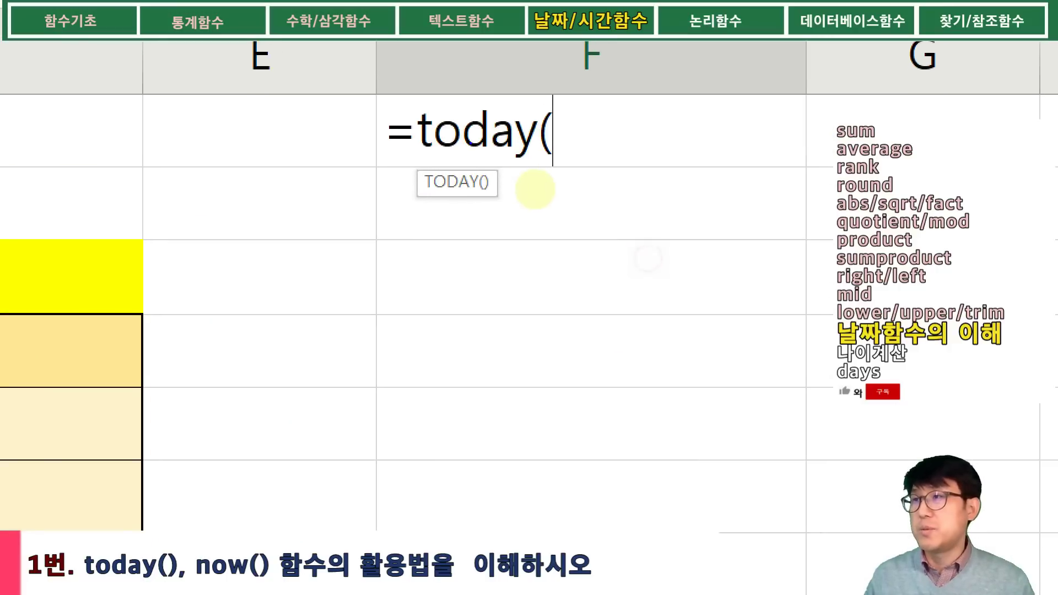
pyautogui.moveTo(375, 91)
pyautogui.mouseDown()
pyautogui.moveTo(554, 146)
pyautogui.moveTo(554, 172)
pyautogui.mouseUp()
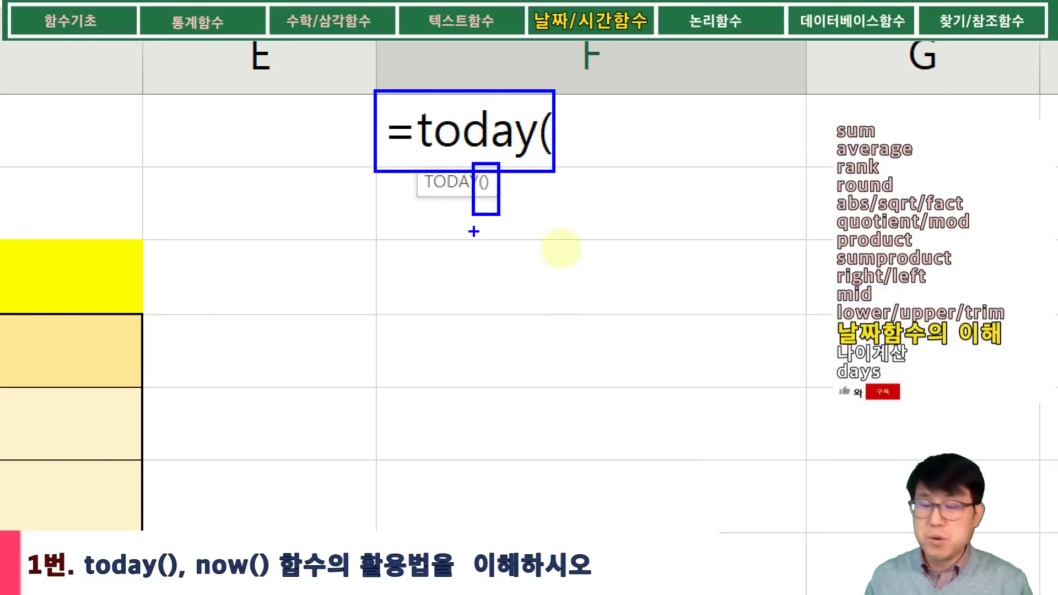
pyautogui.press('r')
pyautogui.moveTo(488, 172); pyautogui.dragTo(507, 172)
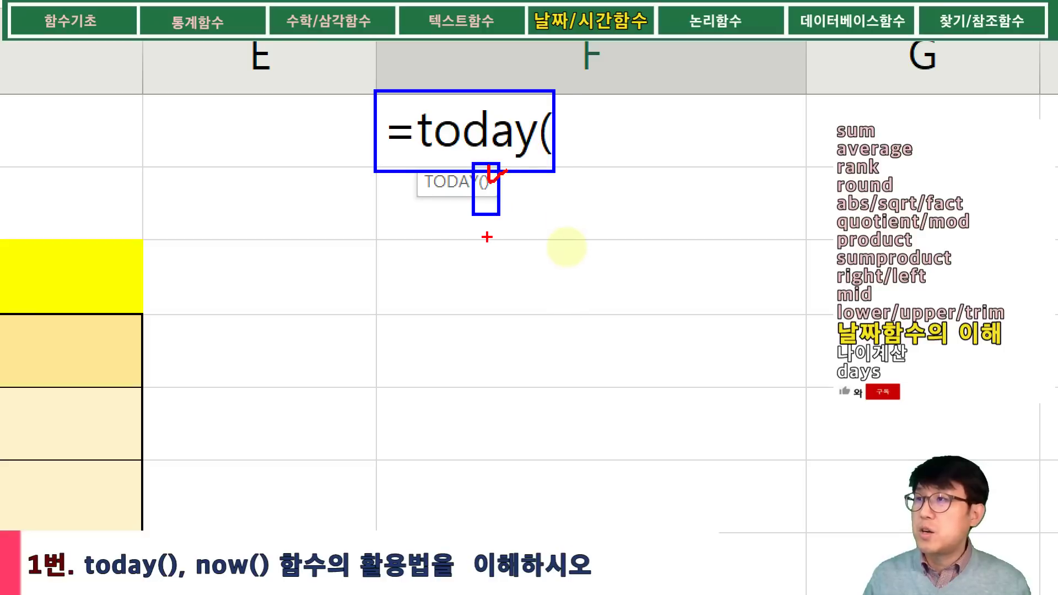
pyautogui.moveTo(485, 233)
pyautogui.mouseDown()
pyautogui.moveTo(485, 290)
pyautogui.moveTo(517, 306)
pyautogui.mouseUp()
pyautogui.moveTo(498, 254); pyautogui.dragTo(587, 325)
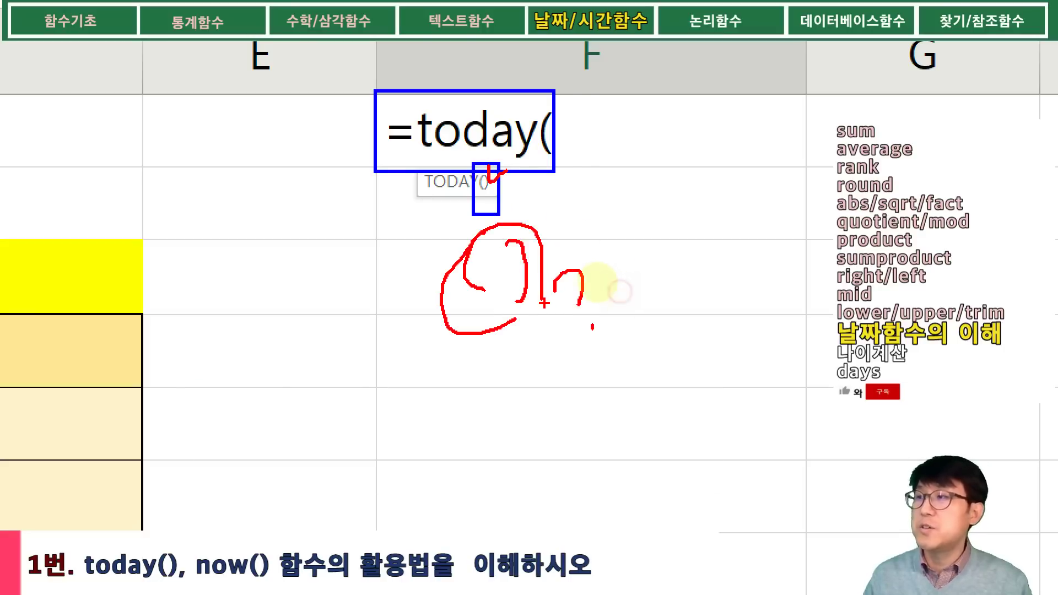
pyautogui.press('Escape')
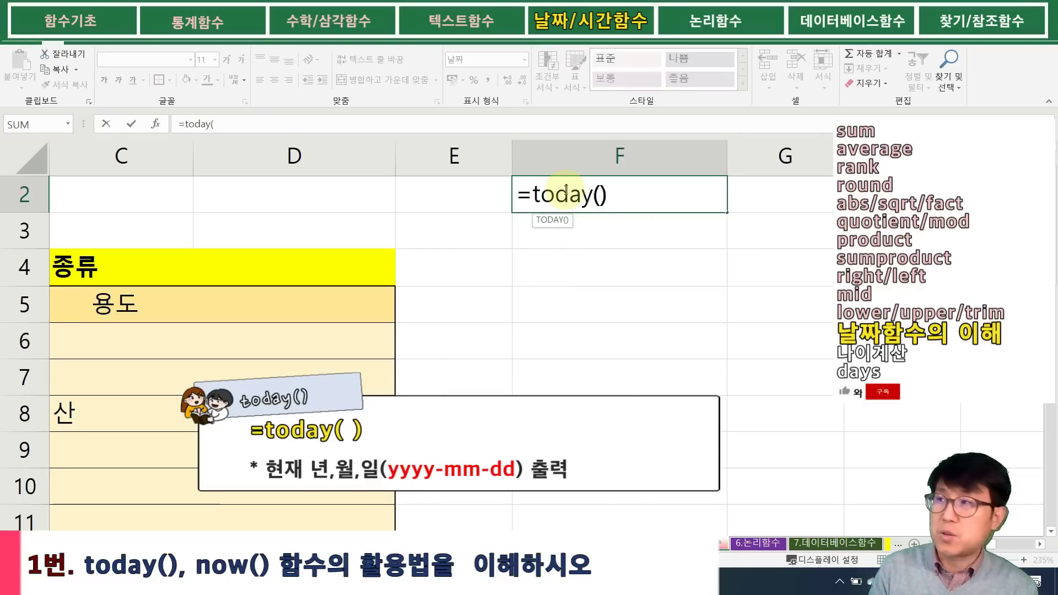
pyautogui.press('Return')
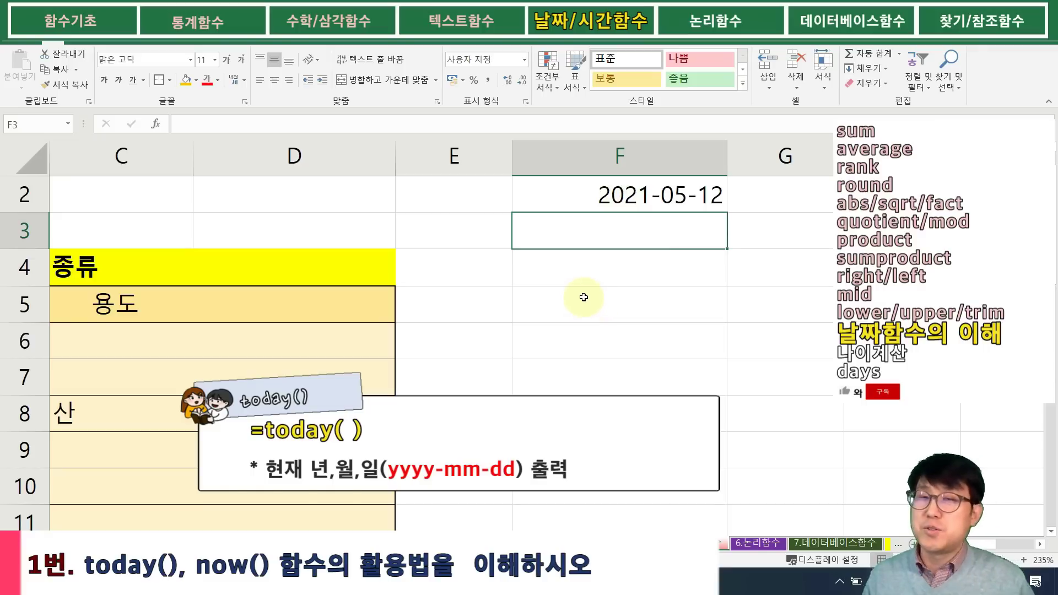
# - Enter =now() in cell F3 to output the current date and time
pyautogui.click(640, 237)
pyautogui.write('=')
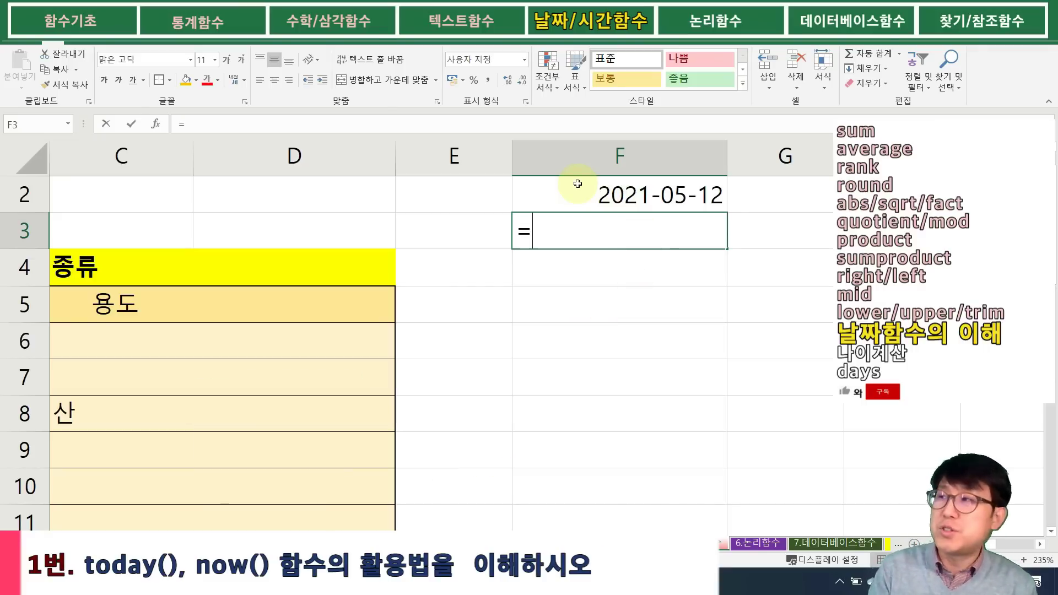
pyautogui.write('now()')
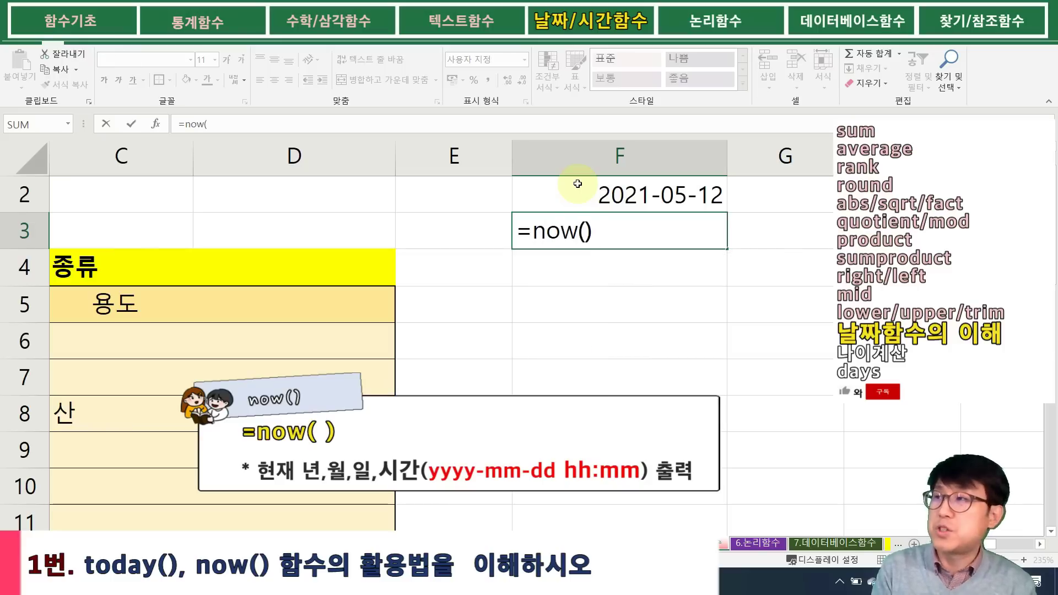
pyautogui.press('Return')
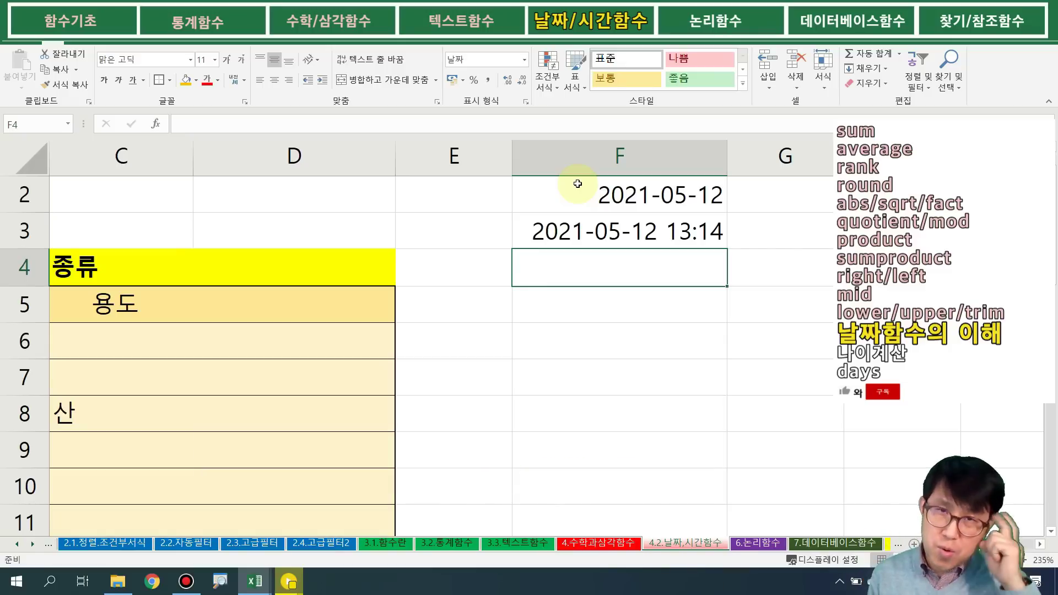
# - Enter =today() in cell F4 and reselect that cell to check its formula
pyautogui.write('=')
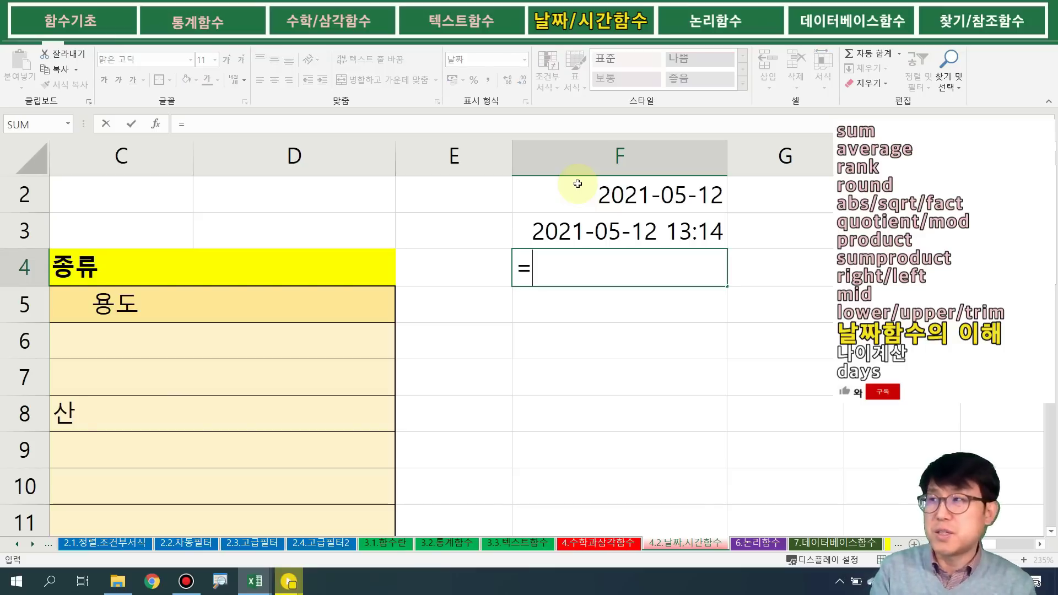
pyautogui.write('today()')
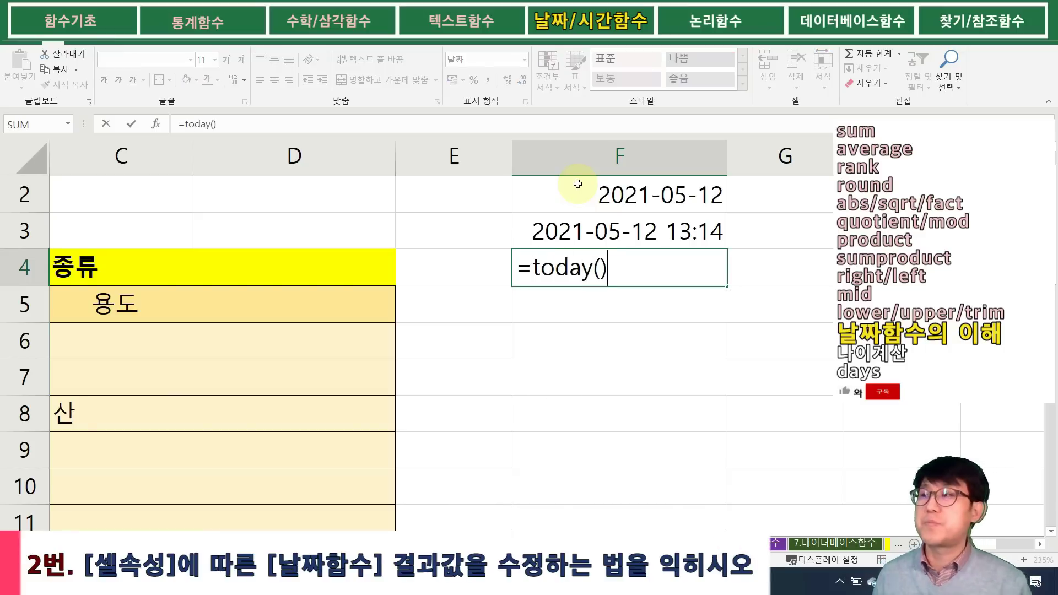
pyautogui.press('Return')
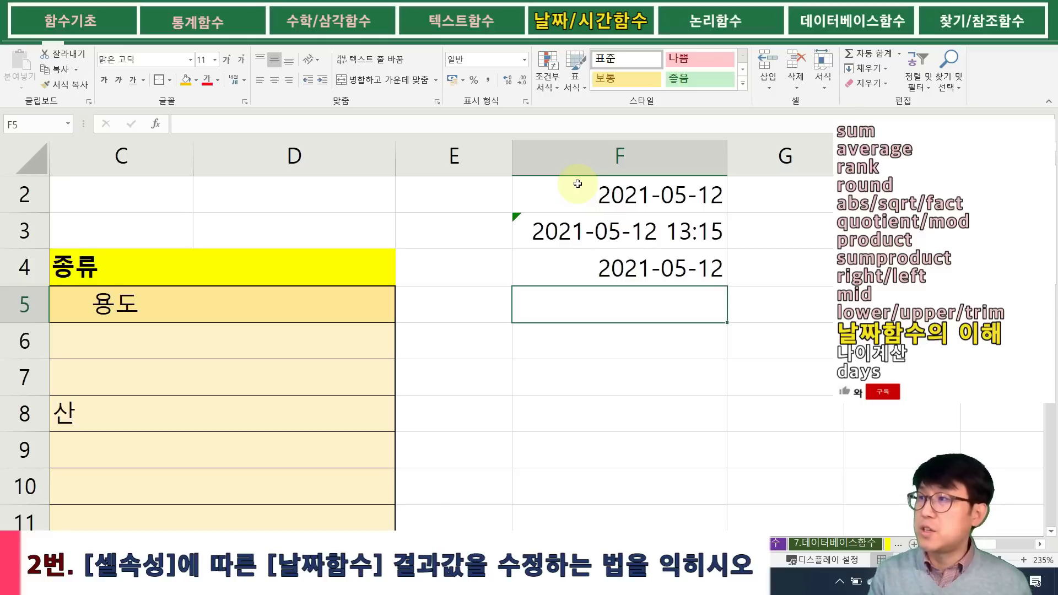
pyautogui.press('Up')
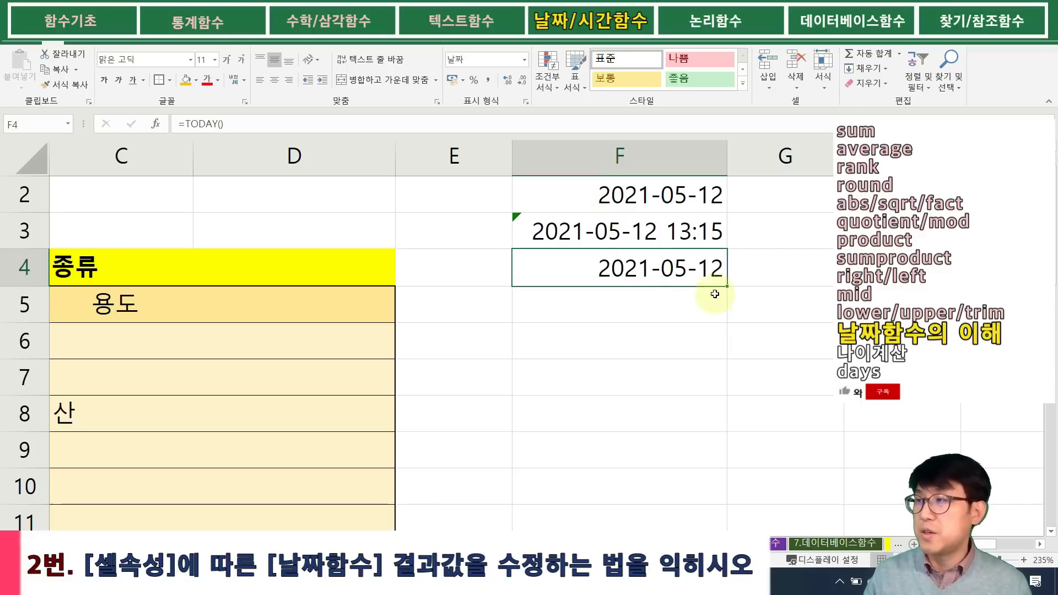
# - Format the empty cell F5 with the Number (숫자) category
pyautogui.click(630, 304)
pyautogui.rightClick(630, 305)
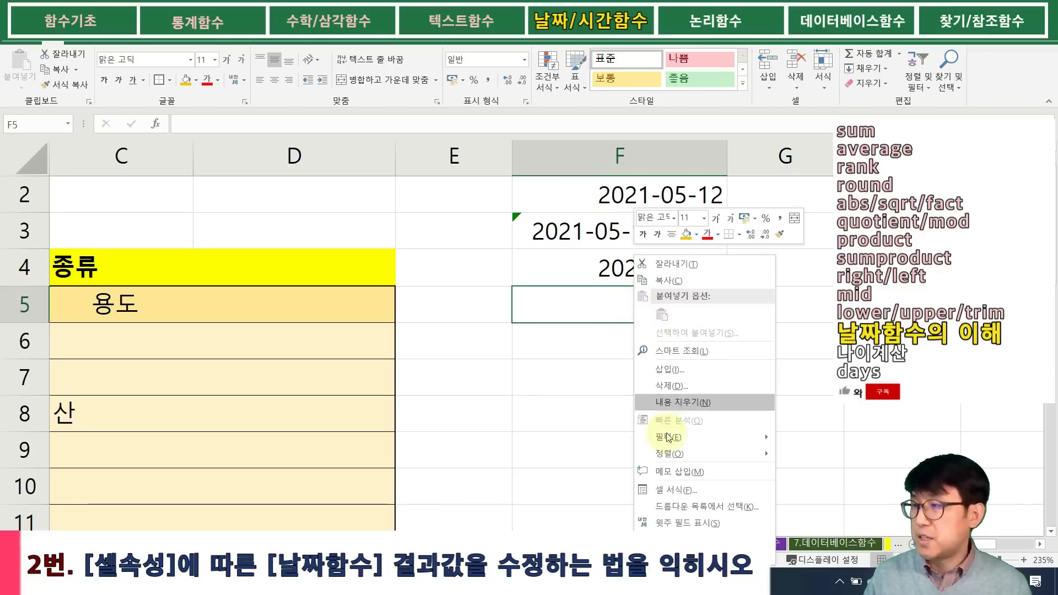
pyautogui.click(670, 490)
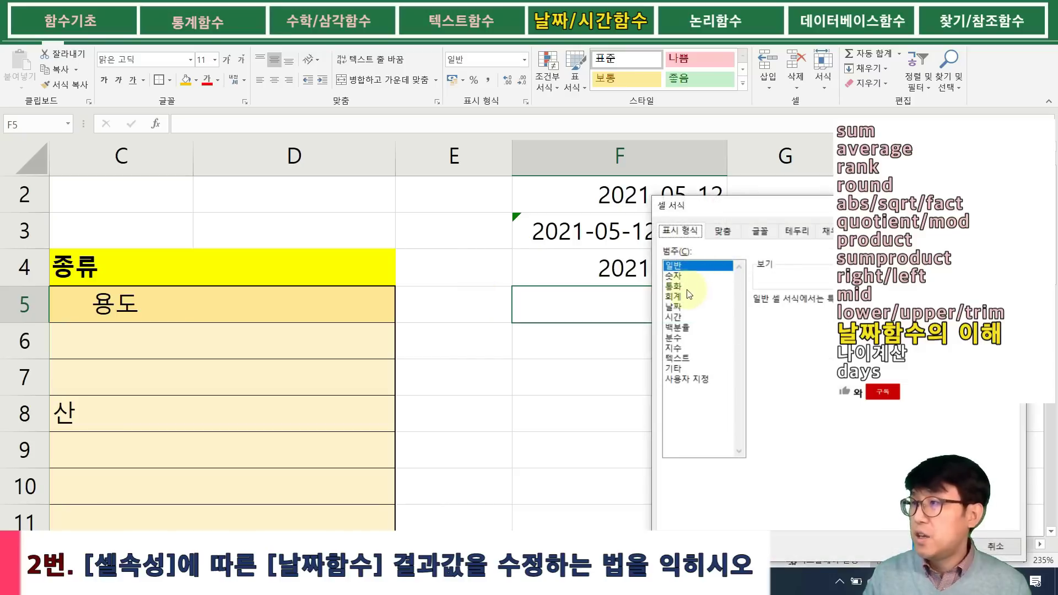
pyautogui.click(673, 275)
pyautogui.moveTo(804, 196); pyautogui.dragTo(655, 135)
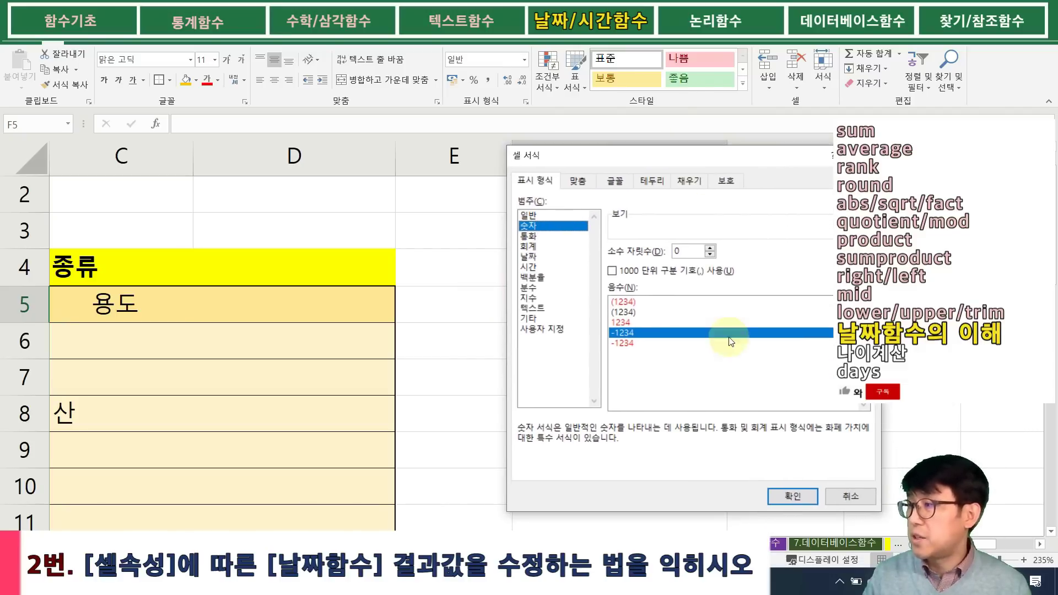
pyautogui.click(792, 496)
# - Enter =today() in the number-formatted cell F5 and select the cell to inspect its output
pyautogui.click(675, 354)
pyautogui.click(655, 295)
pyautogui.write('=')
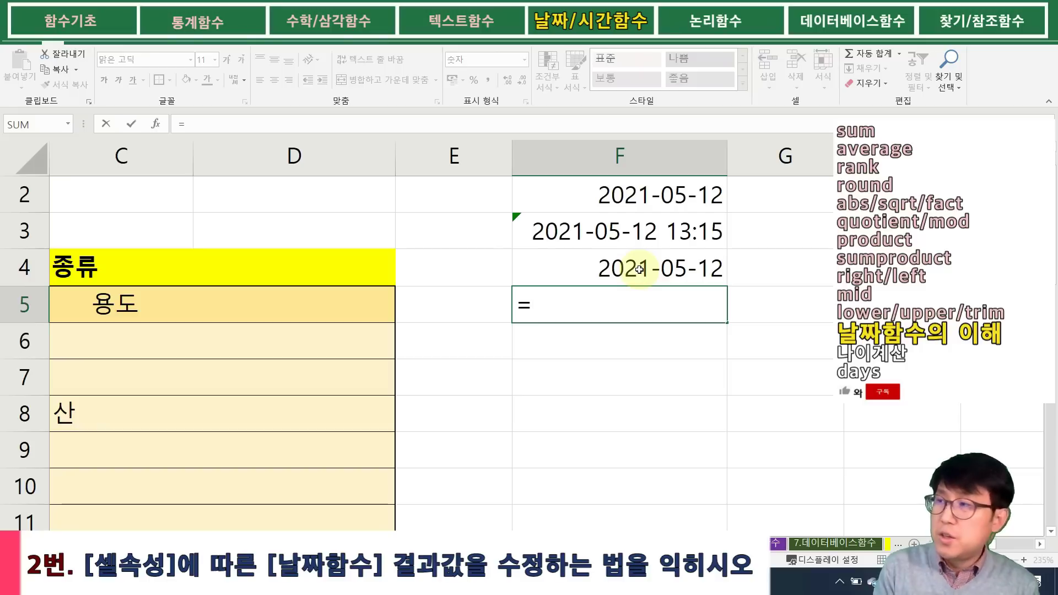
pyautogui.write('d')
pyautogui.press('BackSpace')
pyautogui.write('tod')
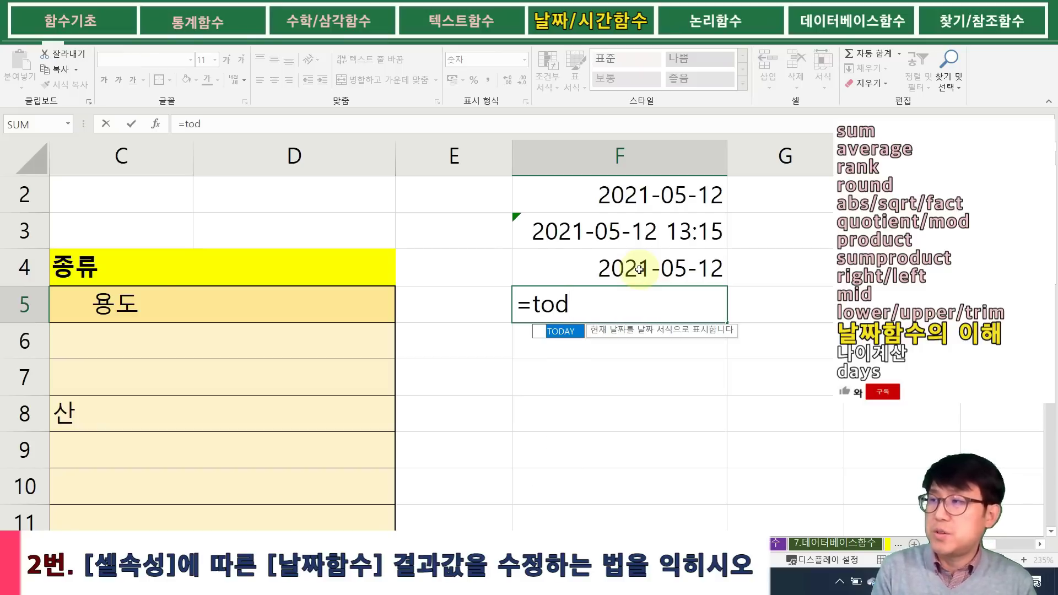
pyautogui.write('ay()')
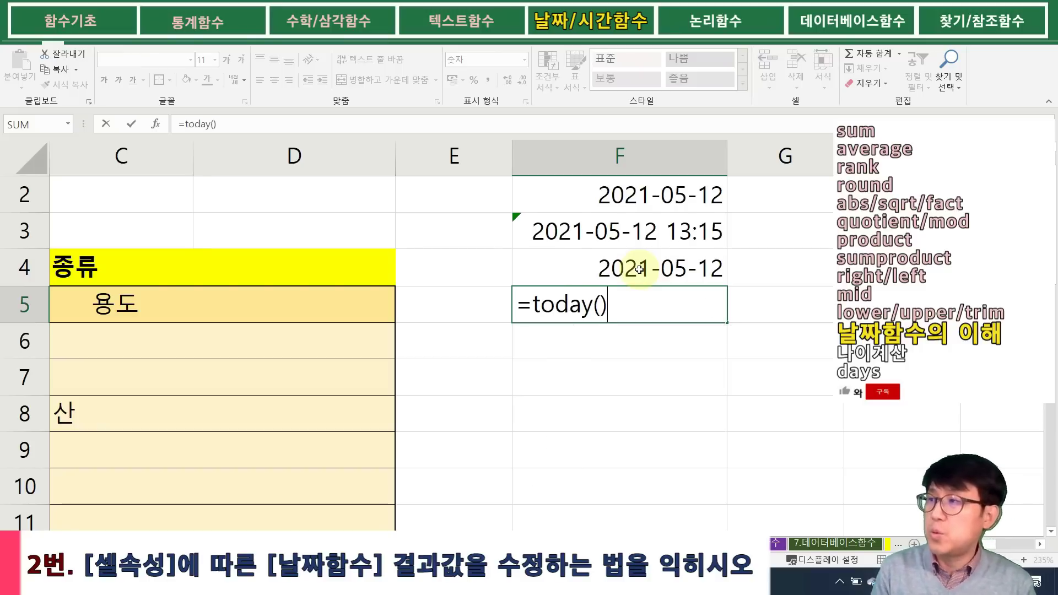
pyautogui.press('Return')
pyautogui.click(689, 302)
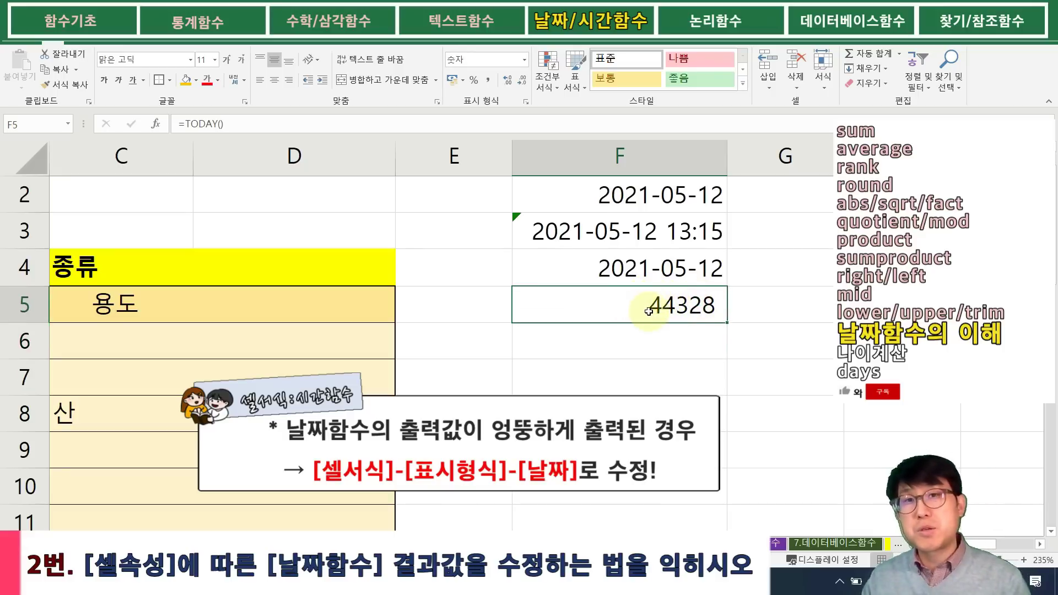
# - Inspect the number format category of the empty cell G3 without changing it
pyautogui.click(765, 292)
pyautogui.click(773, 230)
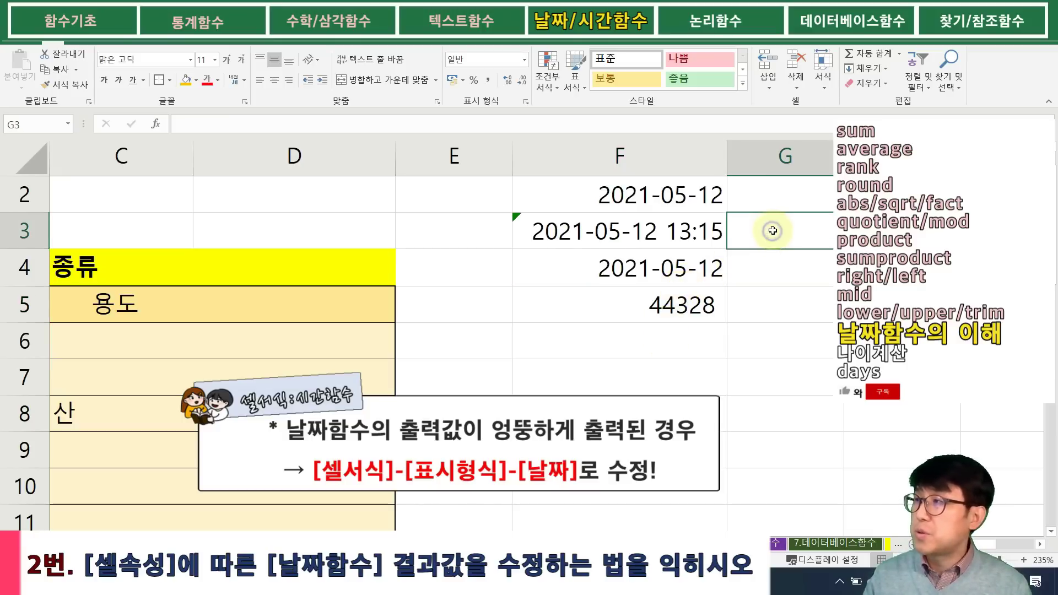
pyautogui.rightClick(774, 229)
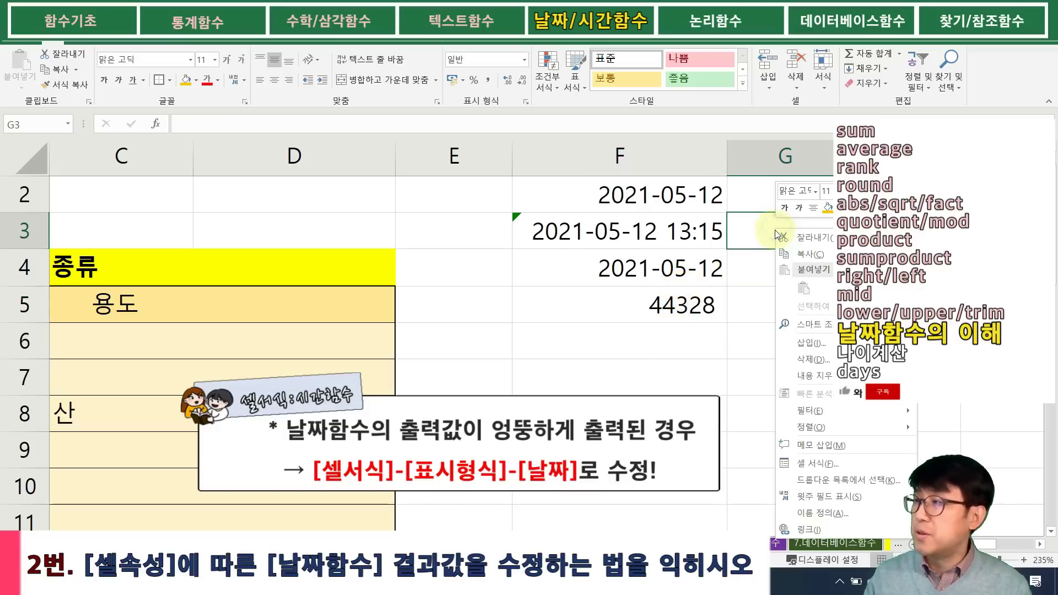
pyautogui.click(837, 471)
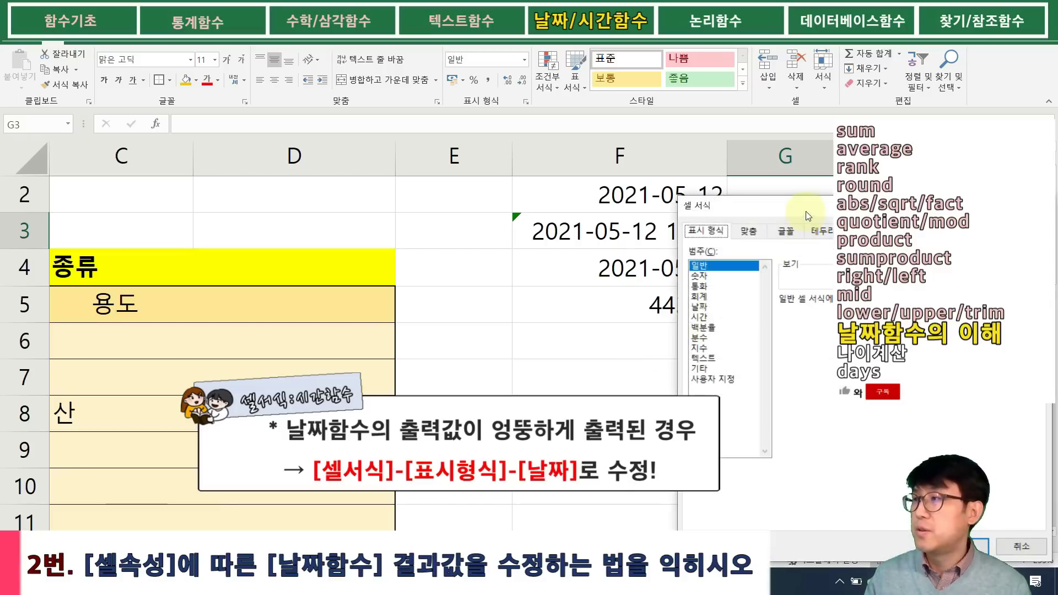
pyautogui.moveTo(472, 215); pyautogui.dragTo(343, 131)
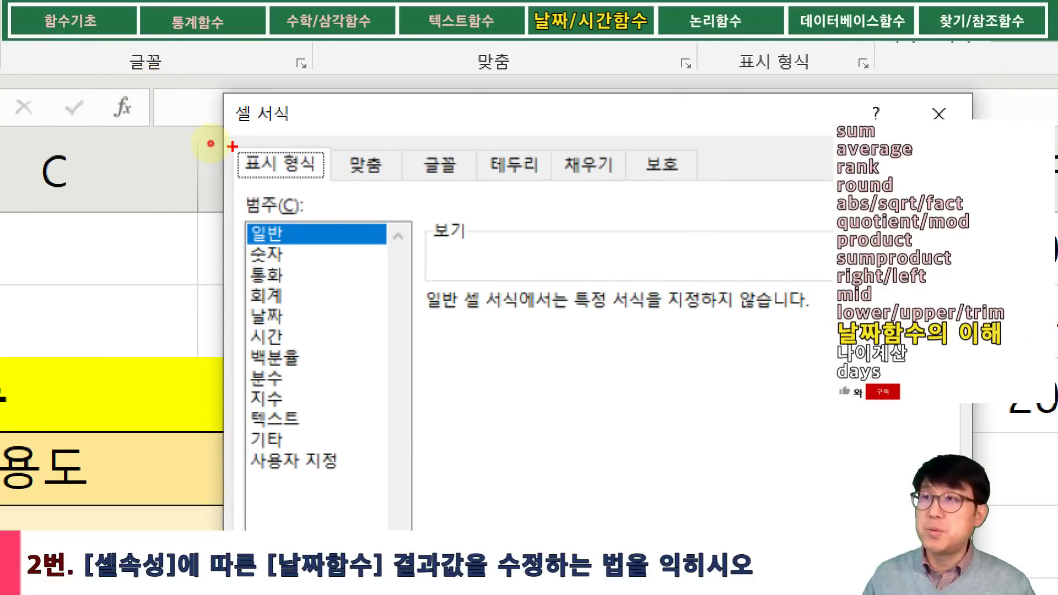
pyautogui.moveTo(232, 146); pyautogui.dragTo(325, 178)
pyautogui.moveTo(241, 225); pyautogui.dragTo(392, 247)
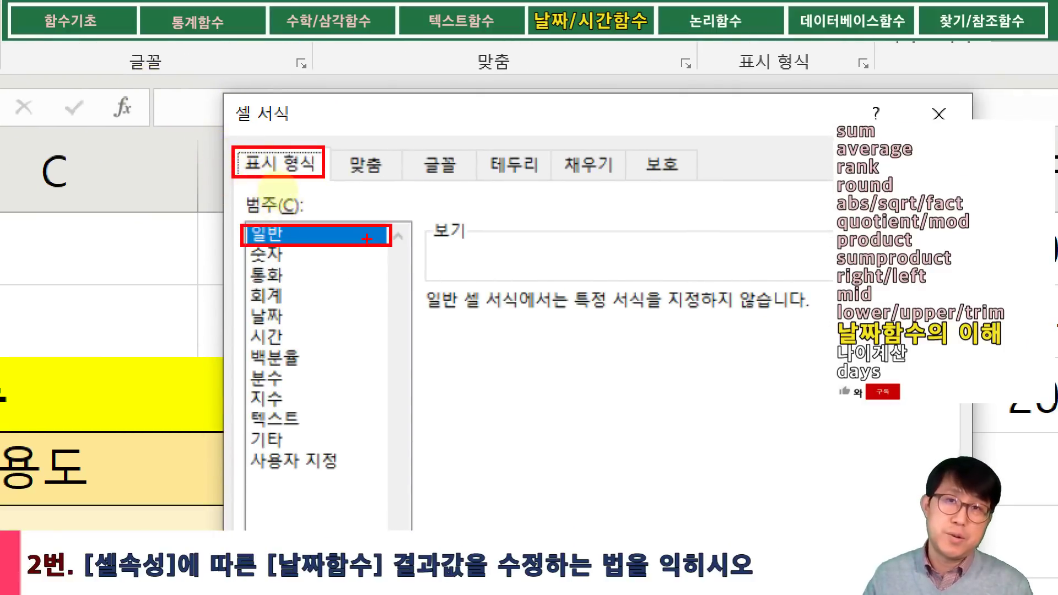
pyautogui.press('Escape')
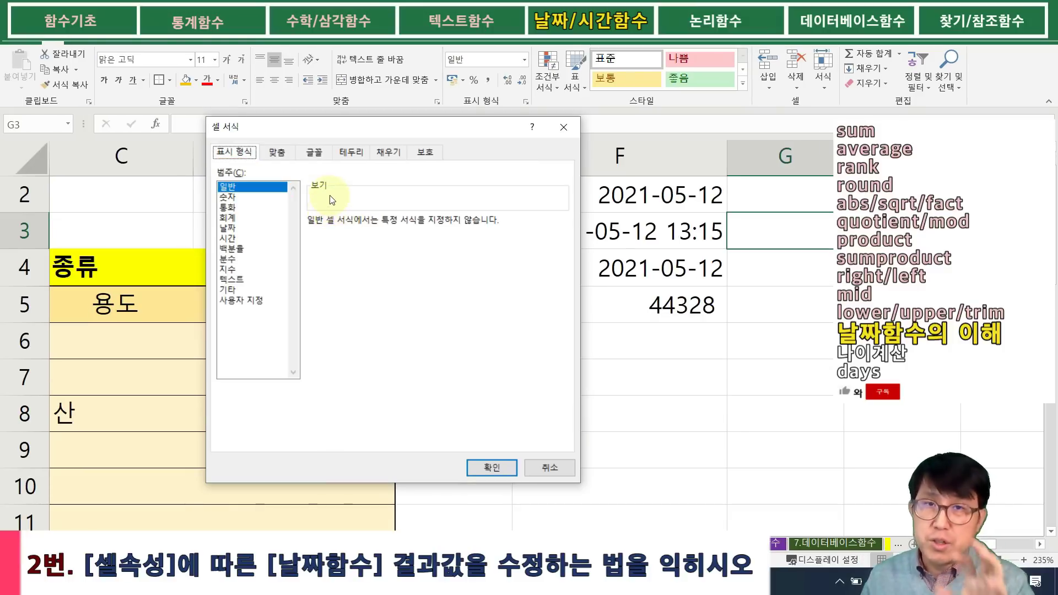
pyautogui.click(550, 467)
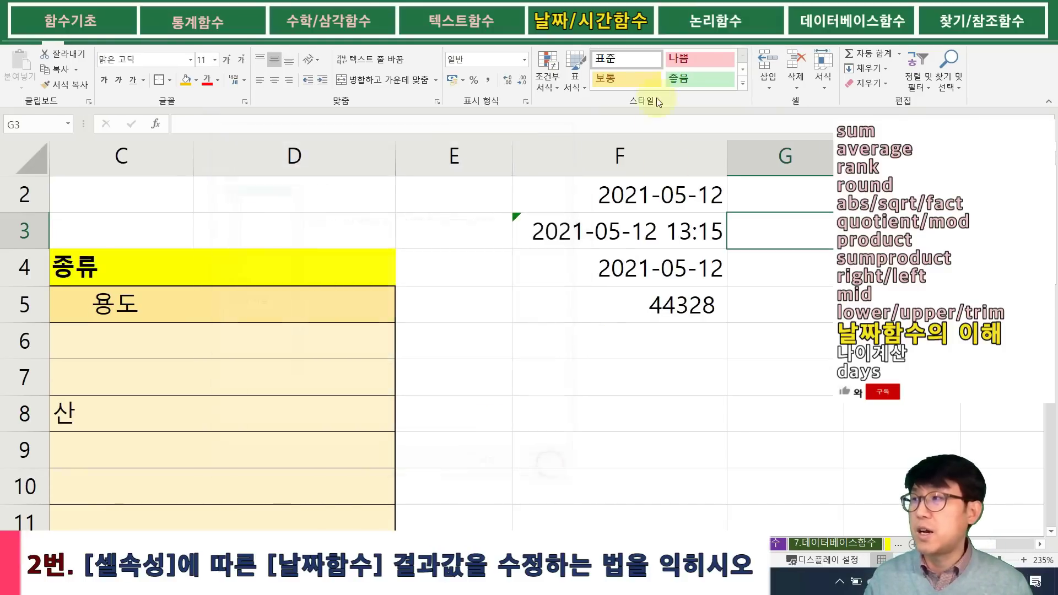
# - Format the empty cell G3 with the Number (숫자) category
pyautogui.rightClick(760, 233)
pyautogui.moveTo(801, 423)
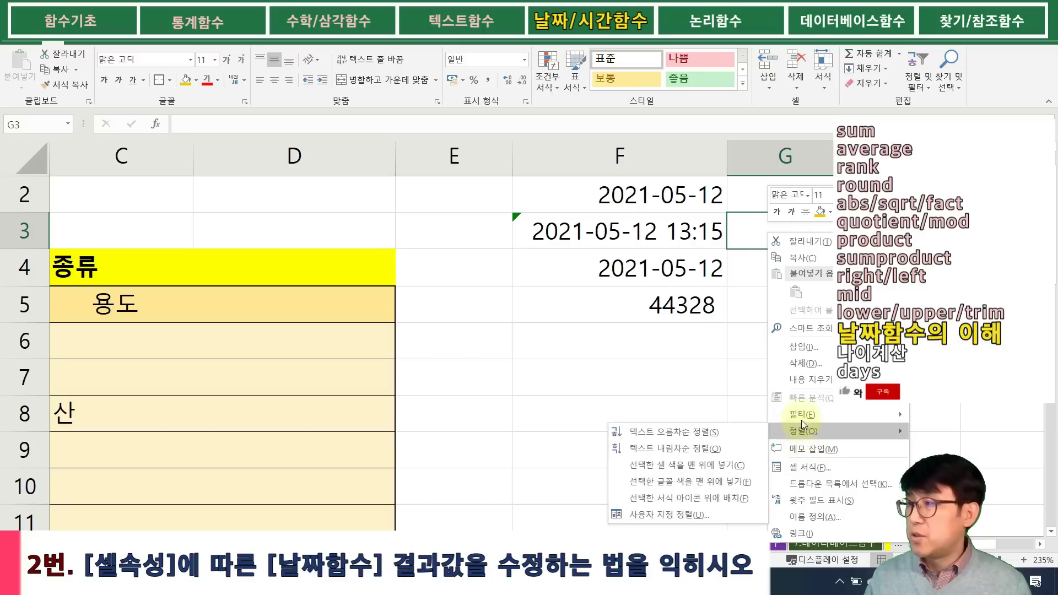
pyautogui.click(809, 467)
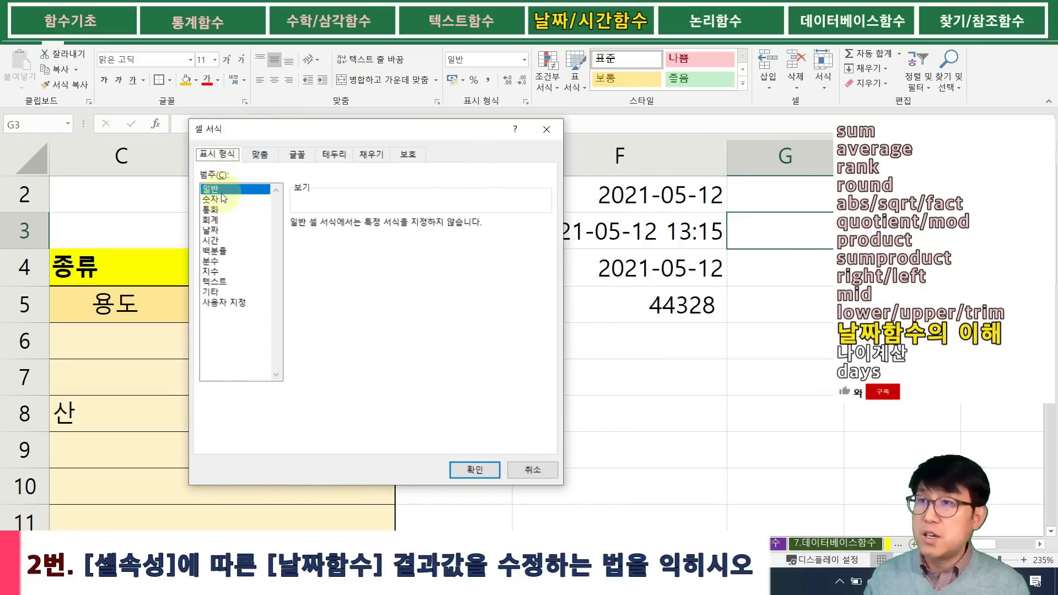
pyautogui.click(224, 199)
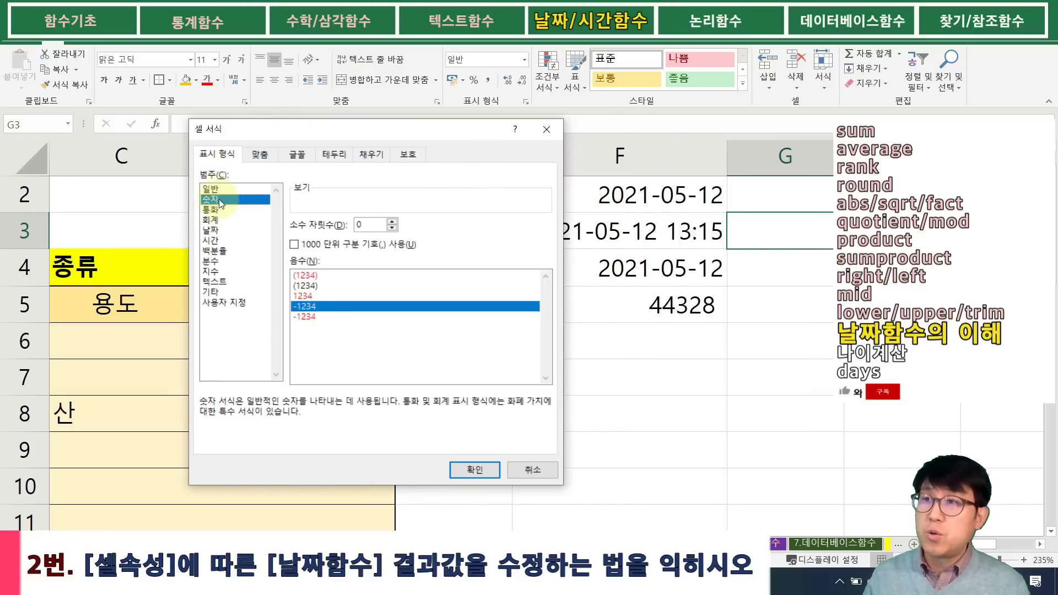
pyautogui.click(480, 471)
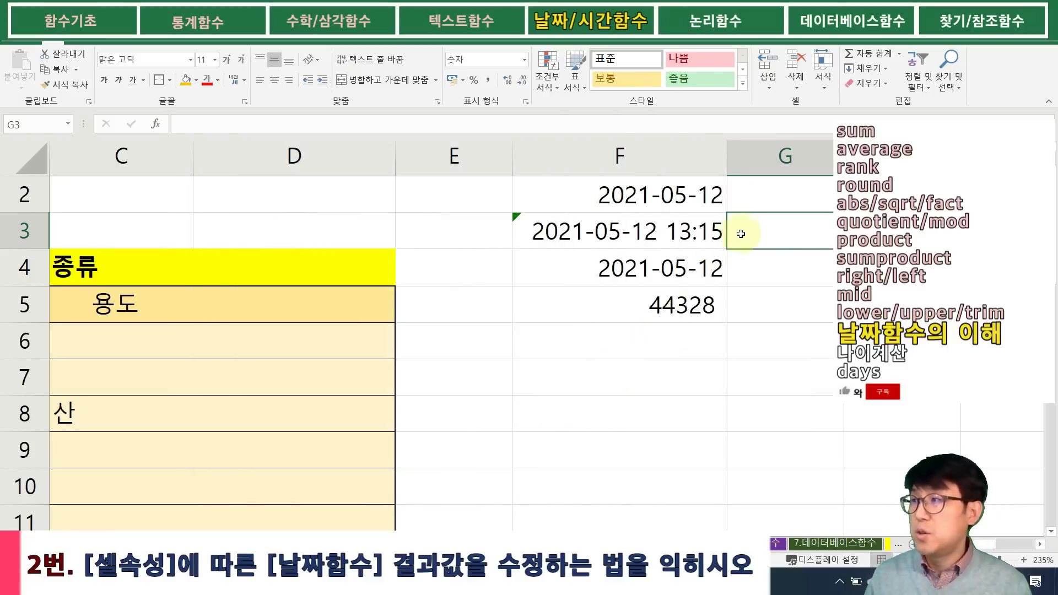
# - Enter =today() in the number-formatted cell G3
pyautogui.write('=d')
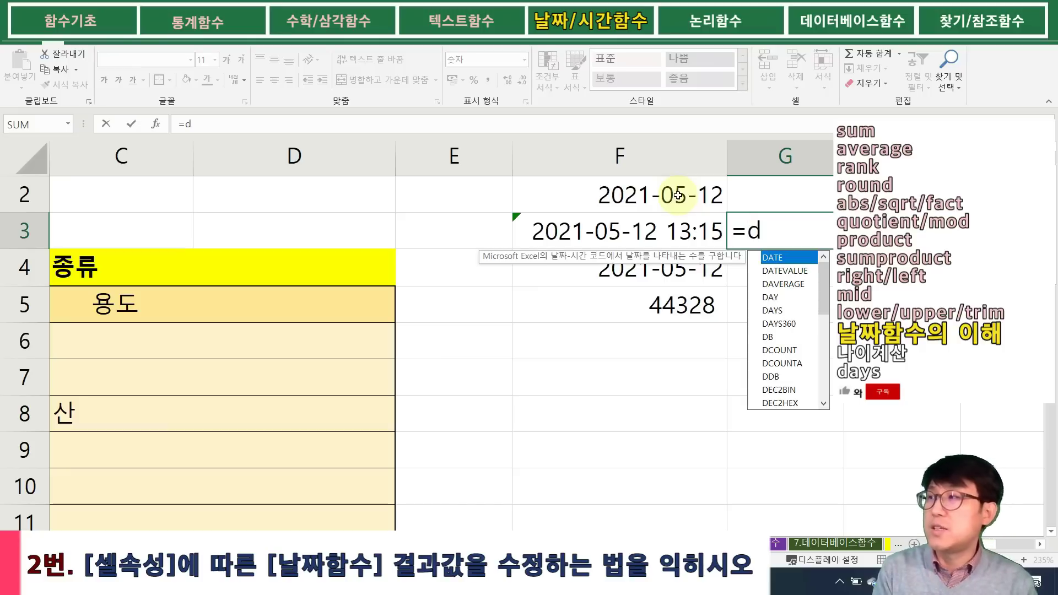
pyautogui.press('BackSpace')
pyautogui.write('today(')
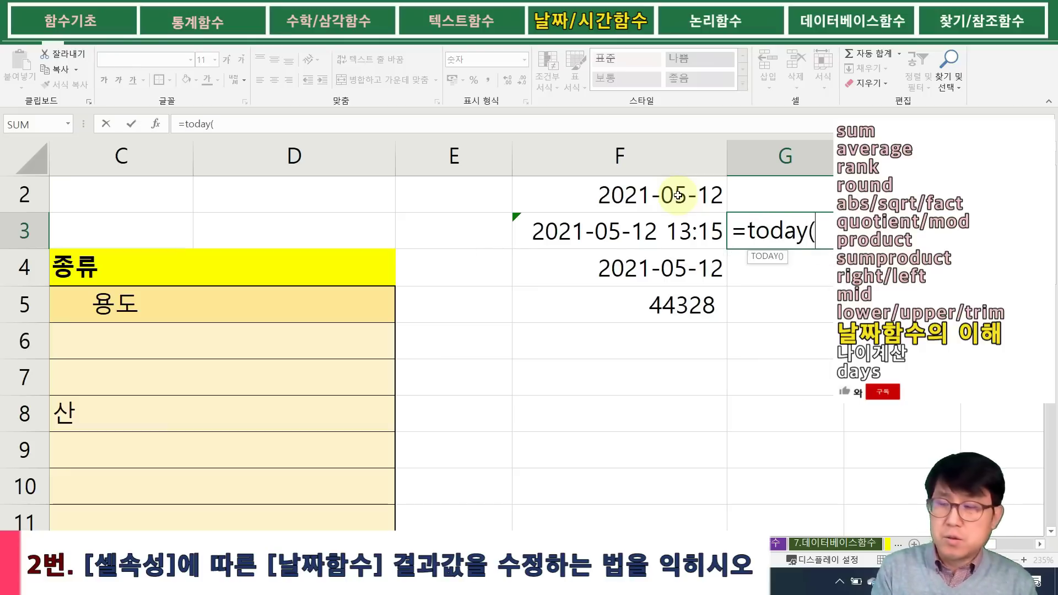
pyautogui.press('Return')
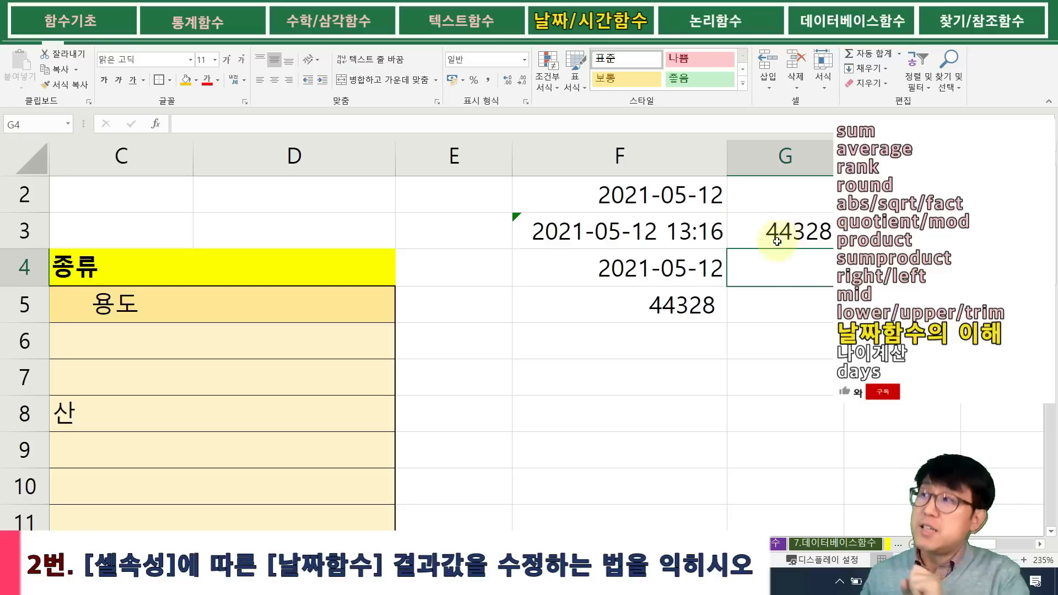
# - Change the format of cell G3 to the Date (날짜) category
pyautogui.click(789, 228)
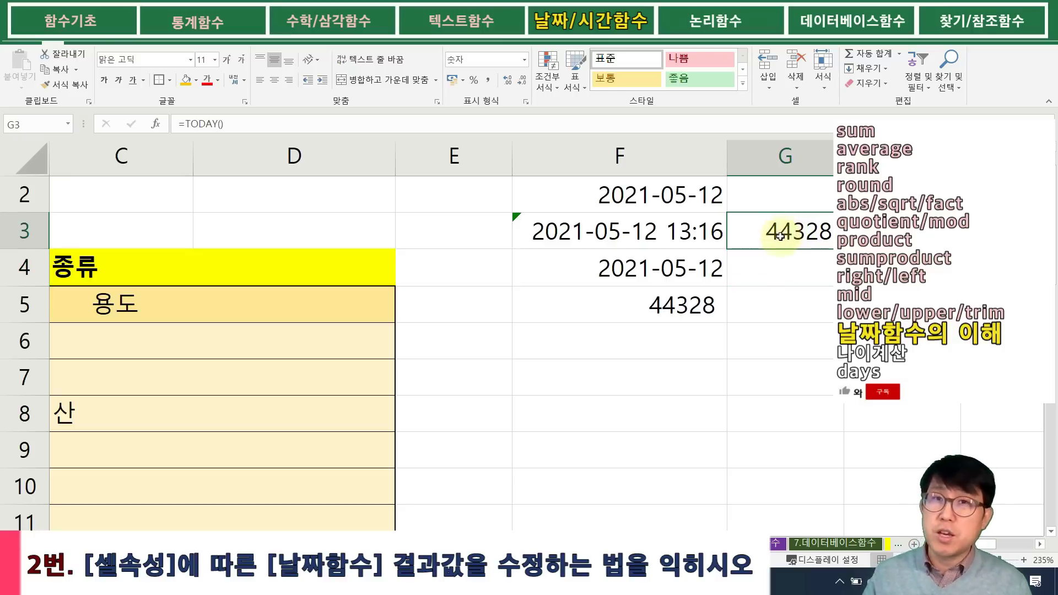
pyautogui.rightClick(779, 236)
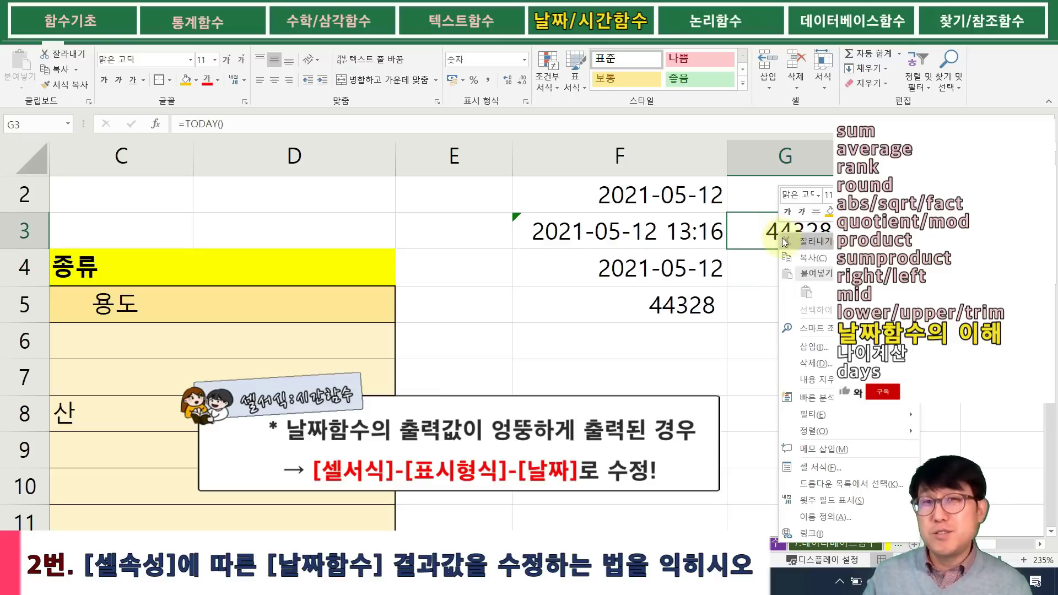
pyautogui.click(816, 467)
pyautogui.moveTo(729, 208); pyautogui.dragTo(279, 185)
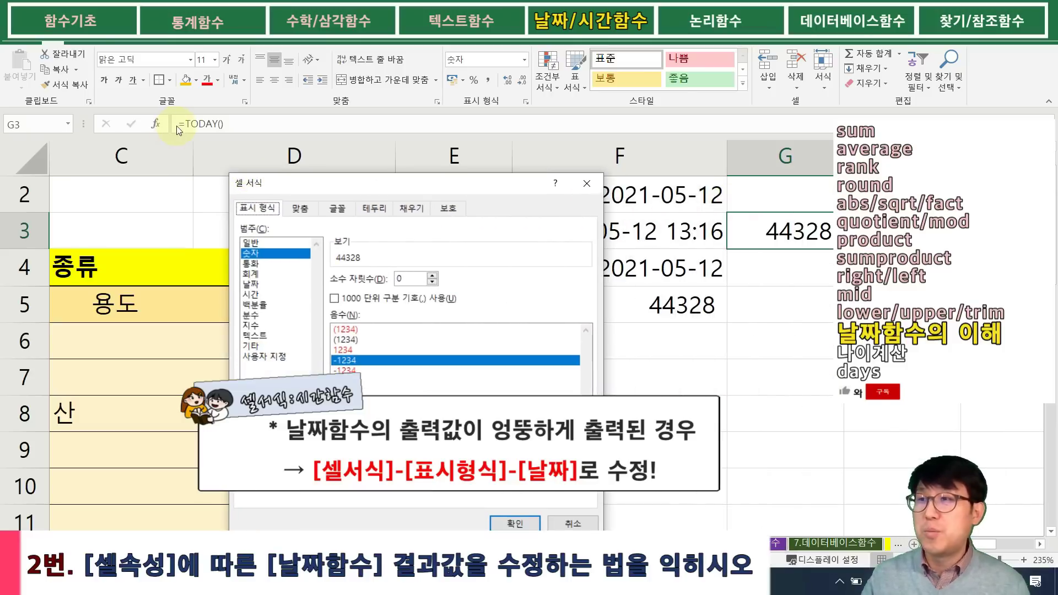
pyautogui.click(253, 285)
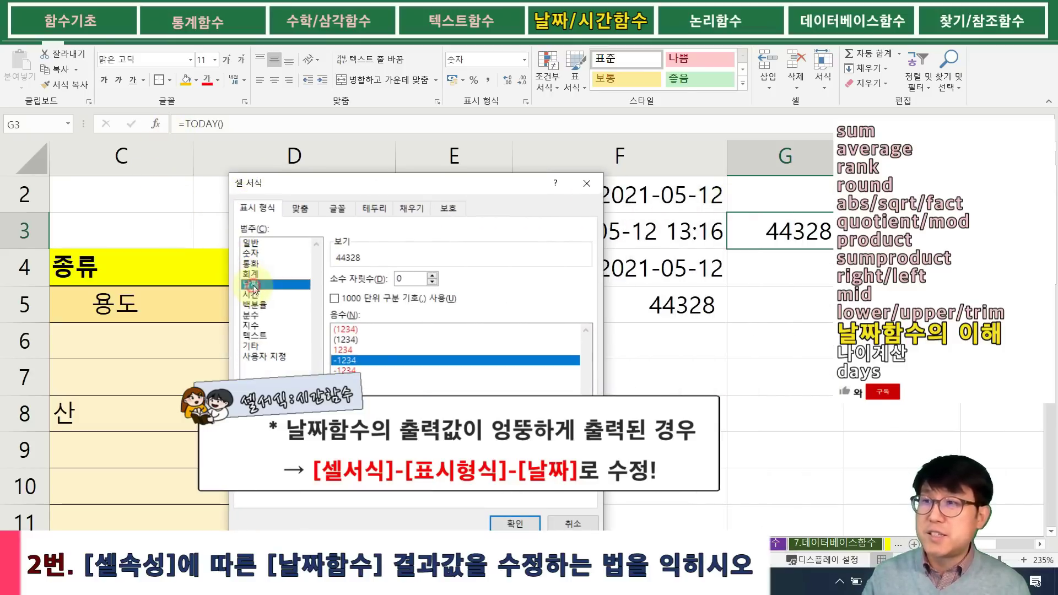
pyautogui.click(515, 523)
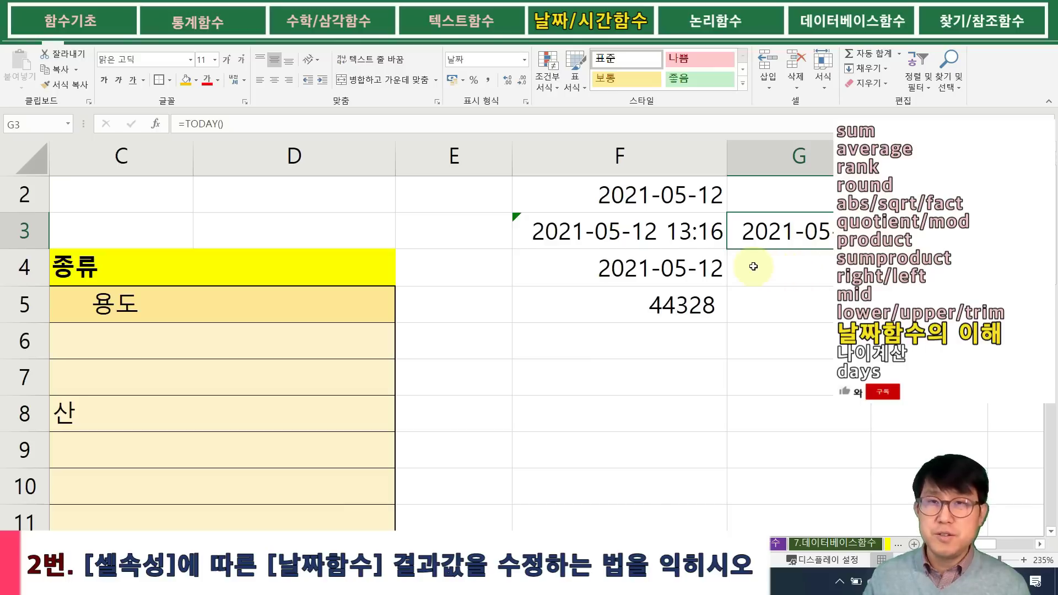
# - Look over the function reference table and the age and D-day exercise tables below it
pyautogui.scroll(-2, 652, 331)
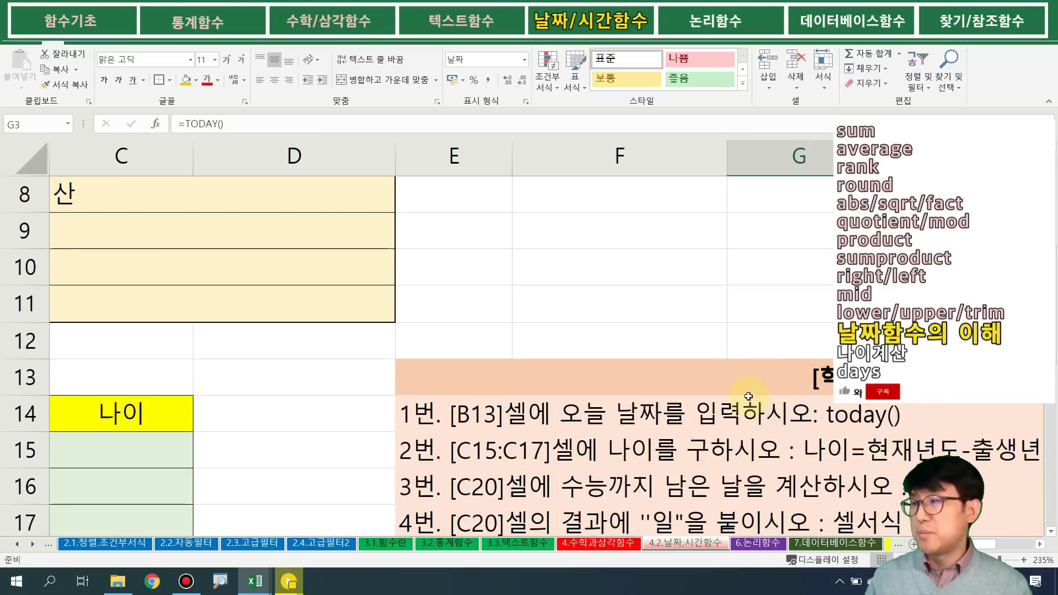
pyautogui.scroll(-2, 733, 366)
pyautogui.hscroll(-2, 479, 314)
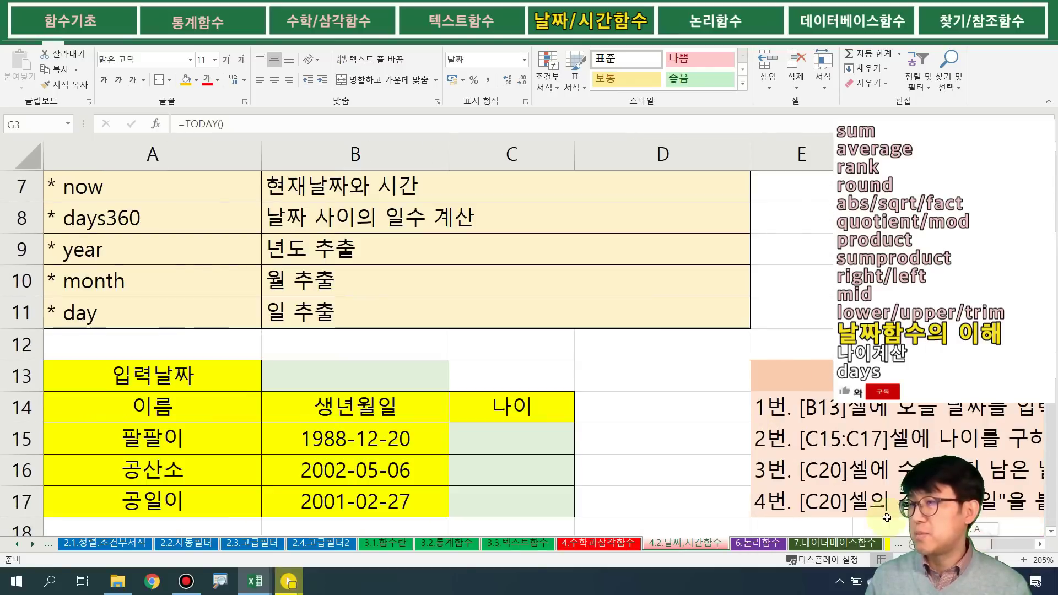
pyautogui.scroll(-1, 468, 372)
pyautogui.scroll(-1, 468, 372)
pyautogui.scroll(4, 468, 349)
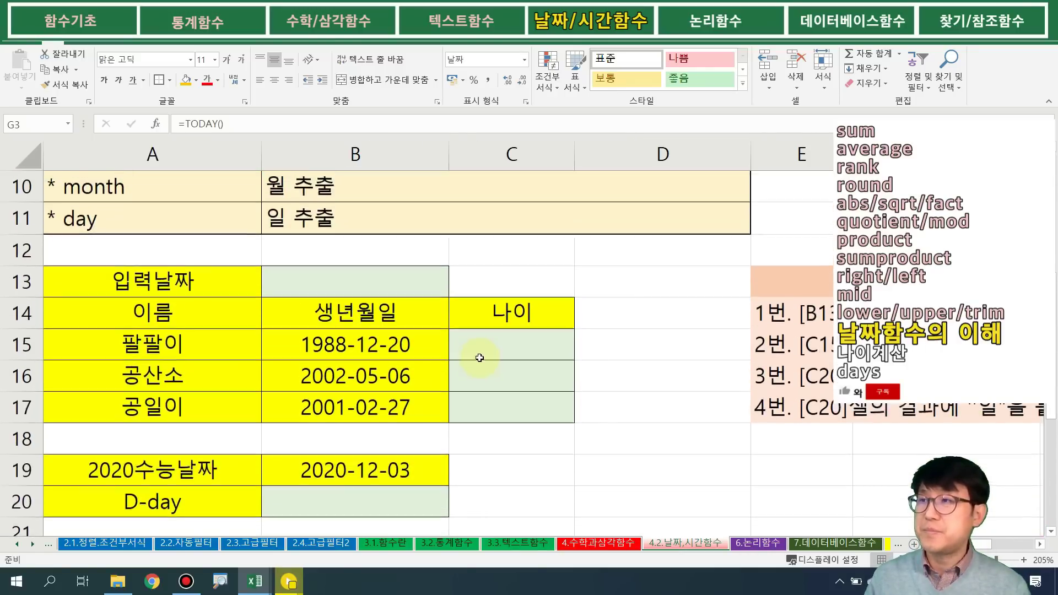
pyautogui.scroll(-1, 468, 326)
pyautogui.scroll(-1, 570, 338)
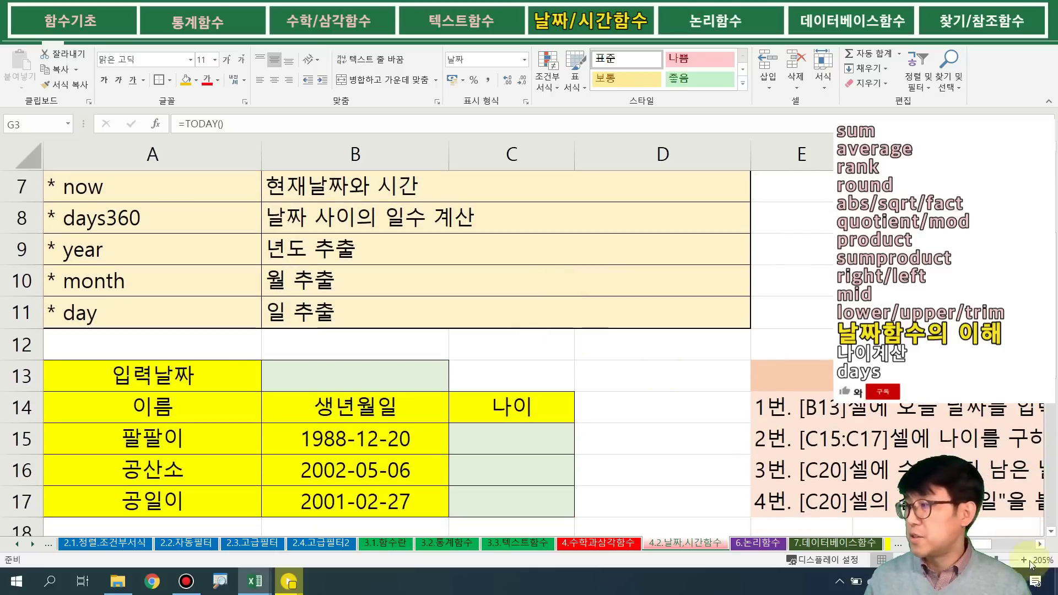
# - Enter =year(F2) in cell F6 to extract the year from the date in F2
pyautogui.moveTo(987, 543); pyautogui.dragTo(751, 386)
pyautogui.scroll(2, 716, 381)
pyautogui.click(419, 313)
pyautogui.press('Return')
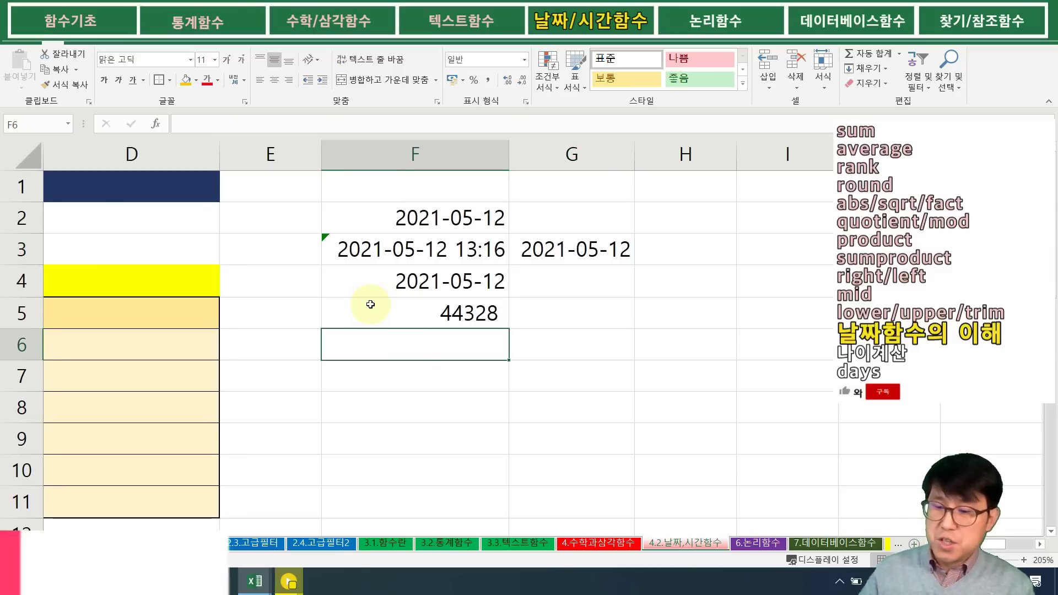
pyautogui.write('=')
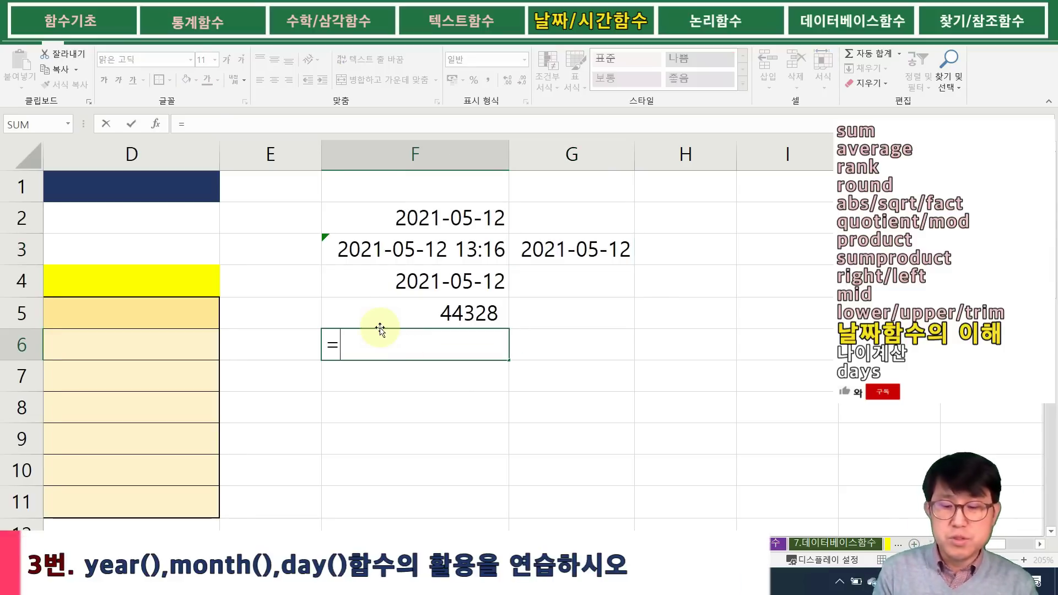
pyautogui.write('year(')
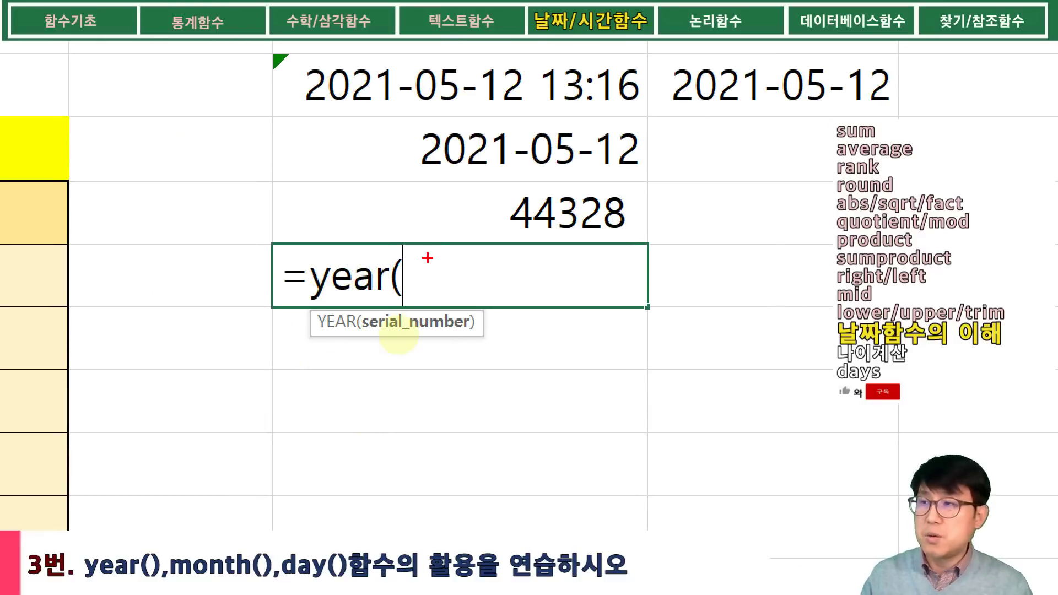
pyautogui.moveTo(366, 307)
pyautogui.mouseDown()
pyautogui.moveTo(413, 341)
pyautogui.moveTo(478, 342)
pyautogui.moveTo(576, 242)
pyautogui.moveTo(533, 42)
pyautogui.moveTo(513, 61)
pyautogui.mouseUp()
pyautogui.moveTo(449, 227)
pyautogui.mouseDown()
pyautogui.moveTo(401, 230)
pyautogui.moveTo(498, 227)
pyautogui.moveTo(395, 237)
pyautogui.moveTo(479, 220)
pyautogui.moveTo(431, 217)
pyautogui.mouseUp()
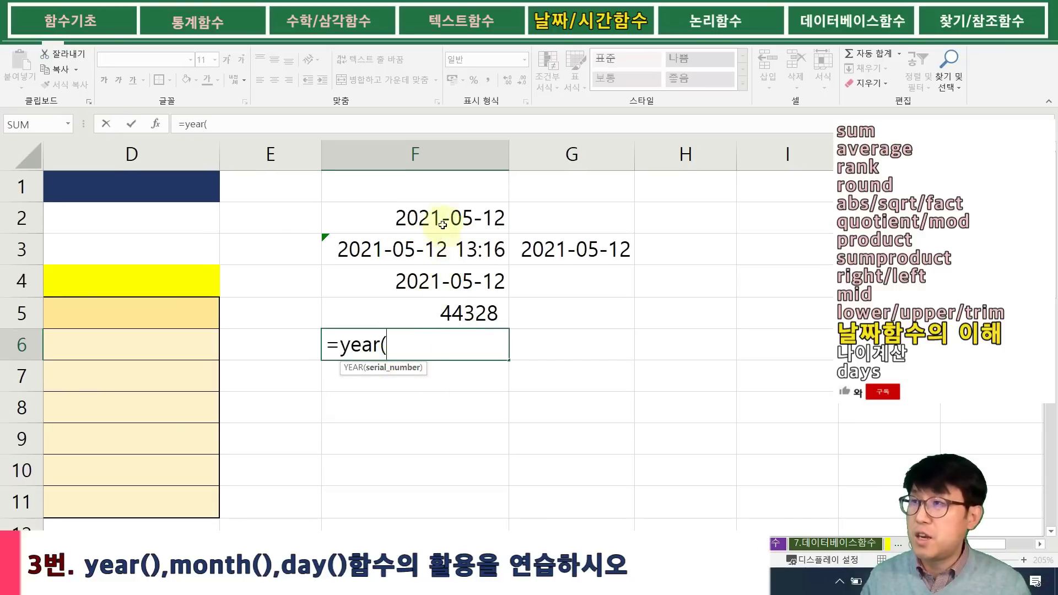
pyautogui.click(441, 222)
pyautogui.write(')(')
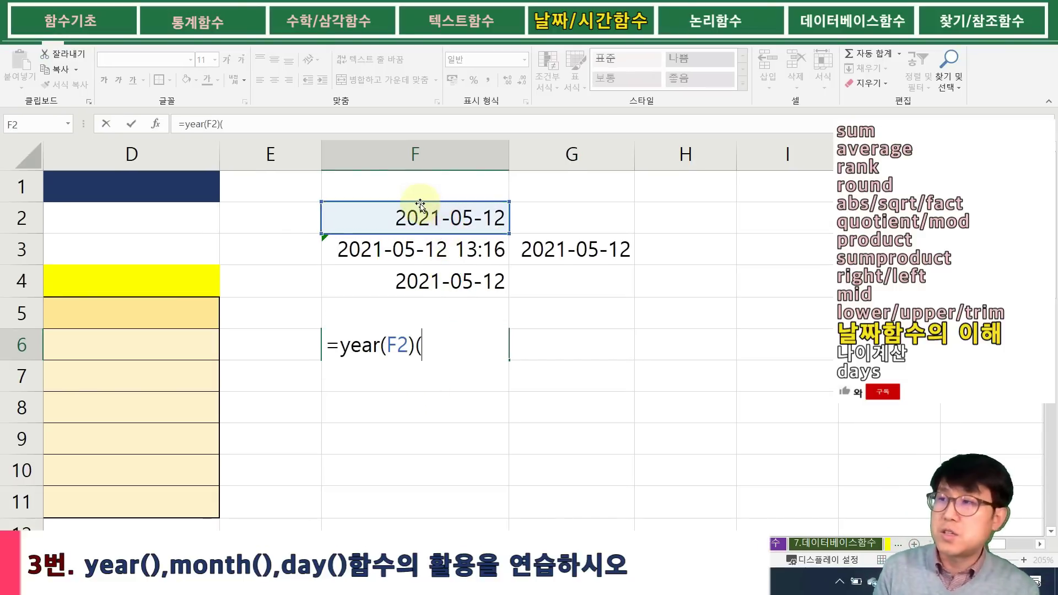
pyautogui.press('Return')
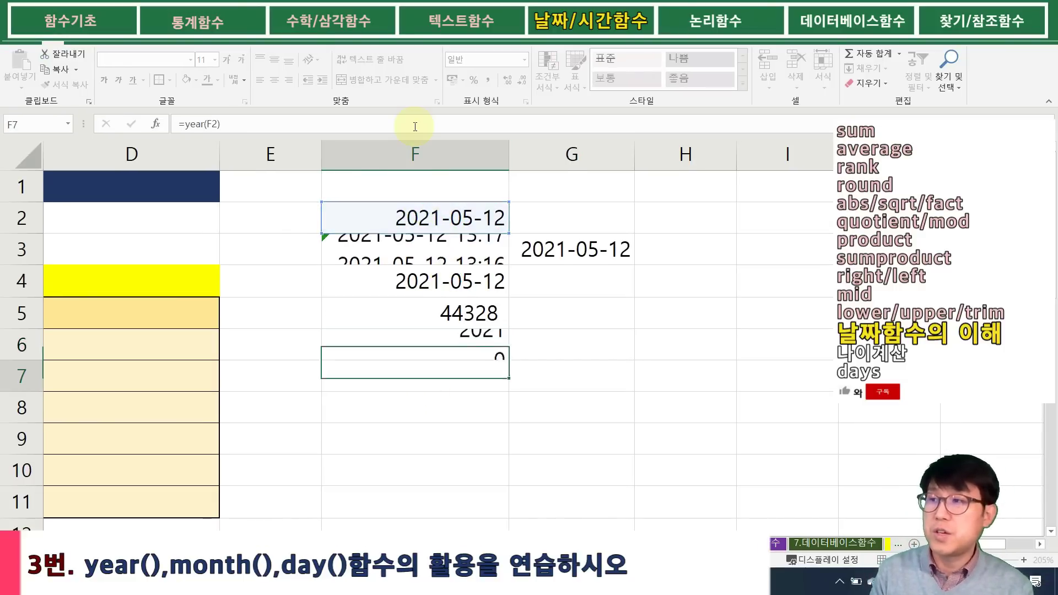
# - Enter =month(F2) in cell F7 to extract the month from the date in F2
pyautogui.write('=m,o')
pyautogui.press('BackSpace')
pyautogui.press('BackSpace')
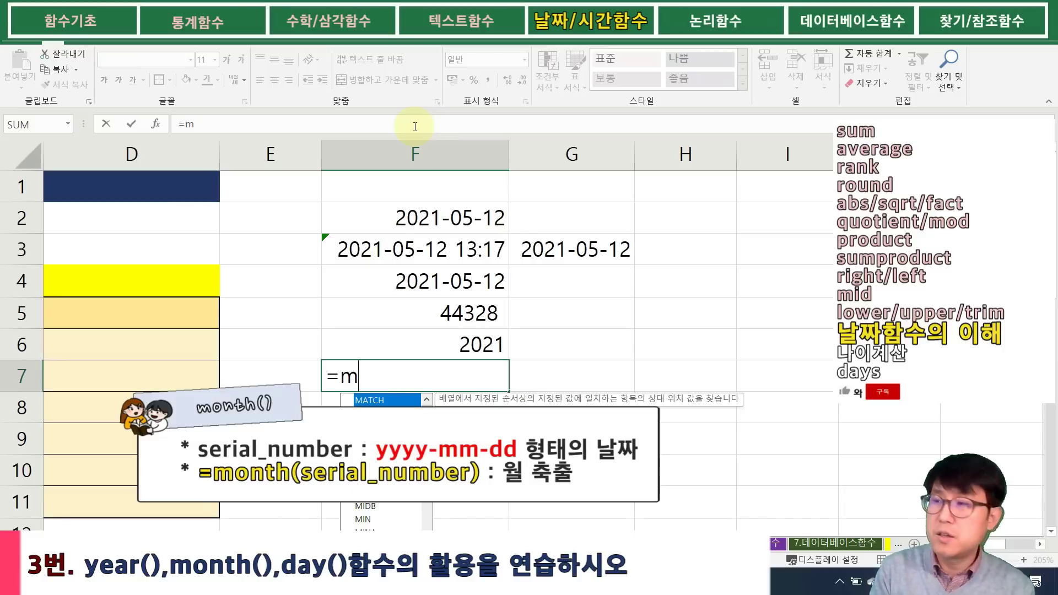
pyautogui.write('onth')
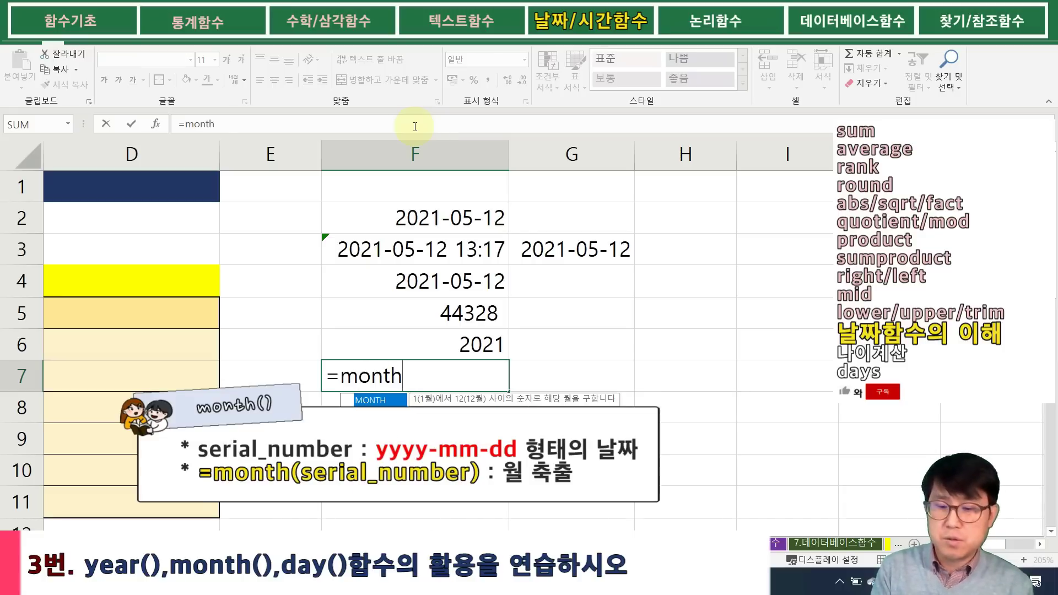
pyautogui.write('(')
pyautogui.click(407, 208)
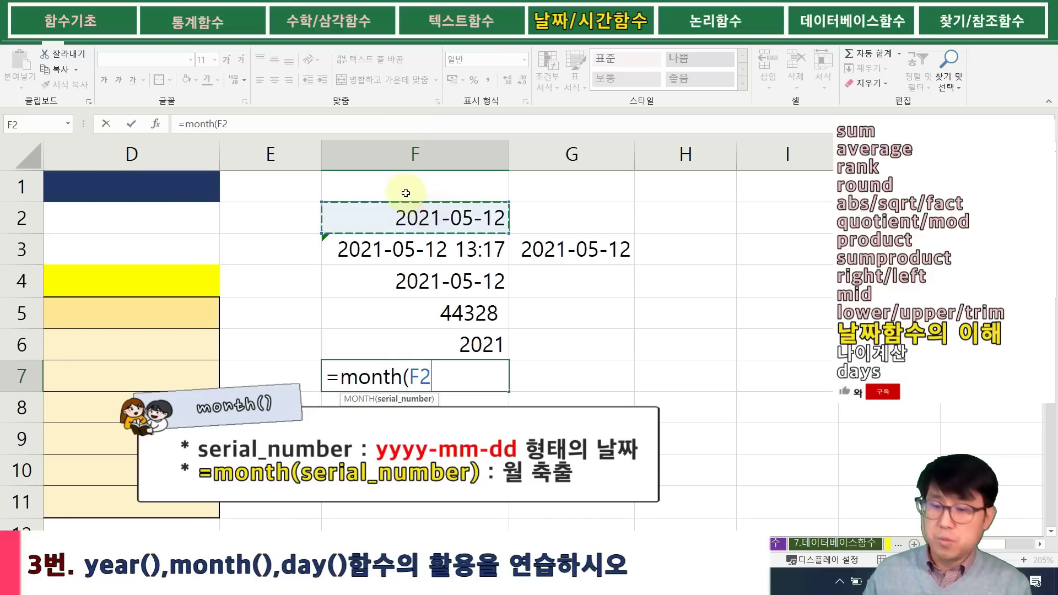
pyautogui.press('Return')
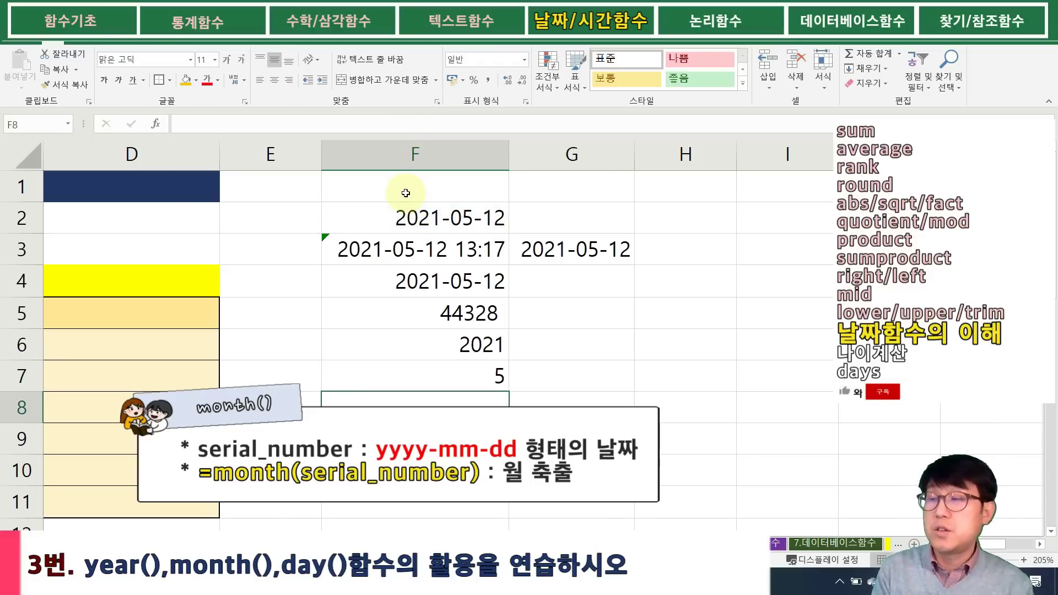
# - Enter =day(F2) in cell F8 to extract the day from the date in F2
pyautogui.press('F2')
pyautogui.write('=day(')
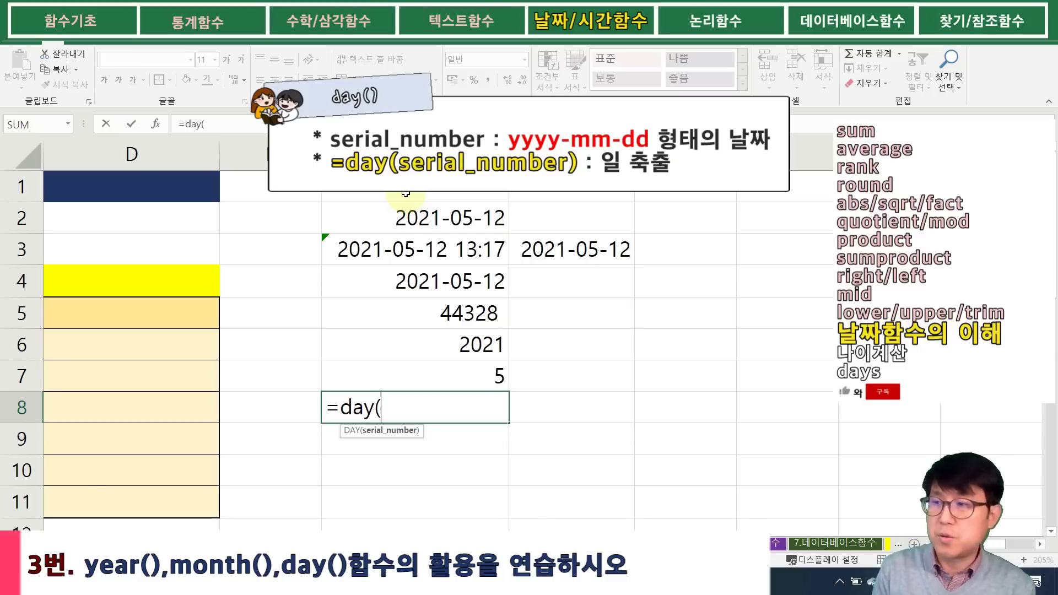
pyautogui.click(415, 218)
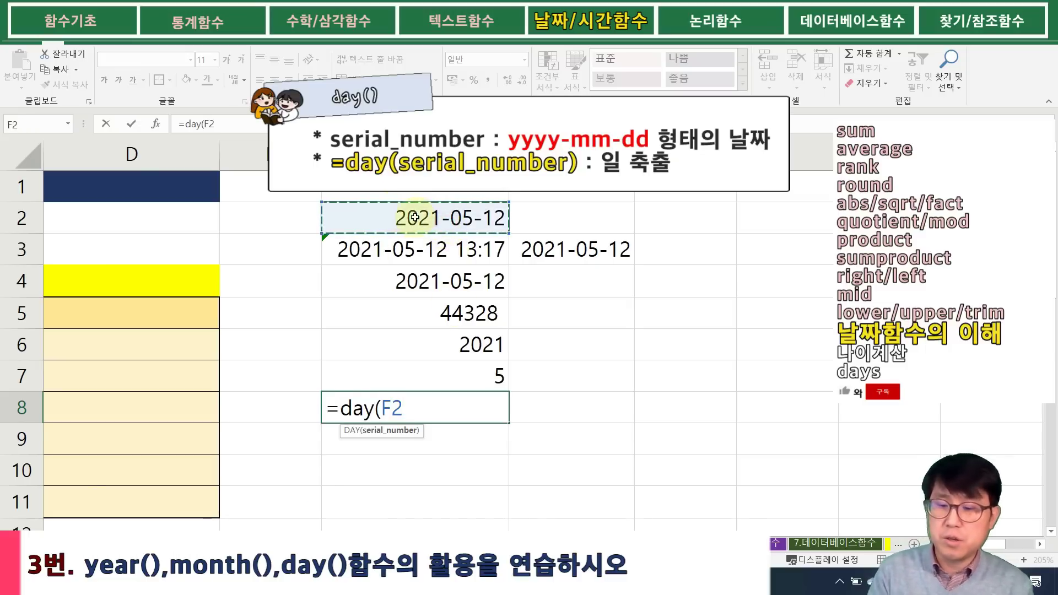
pyautogui.write(')')
pyautogui.press('Return')
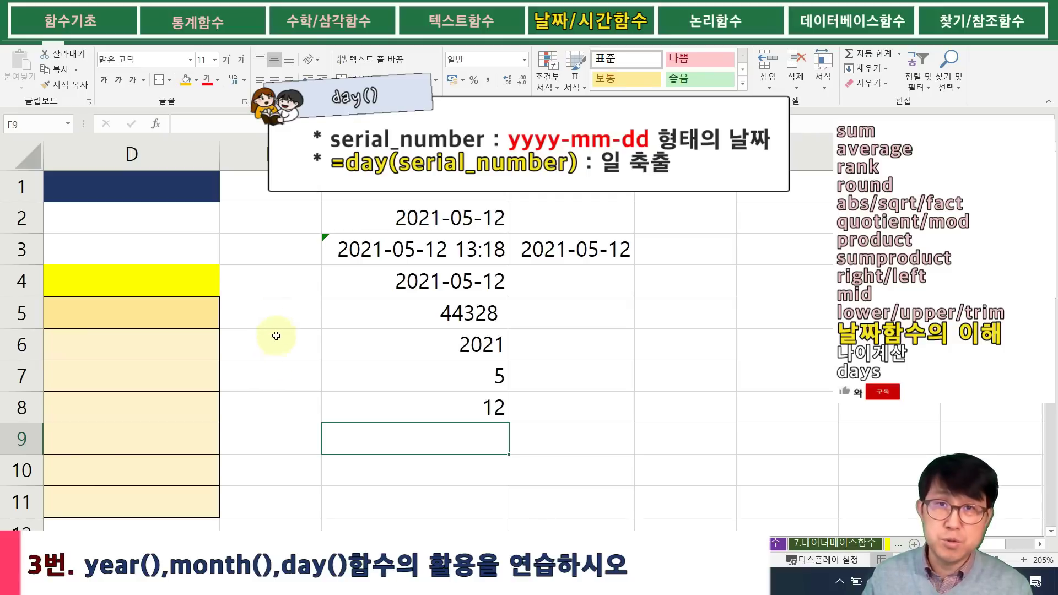
# - Enter =today() in the input date (입력날짜) cell B13 above the age table
pyautogui.scroll(-1, 288, 233)
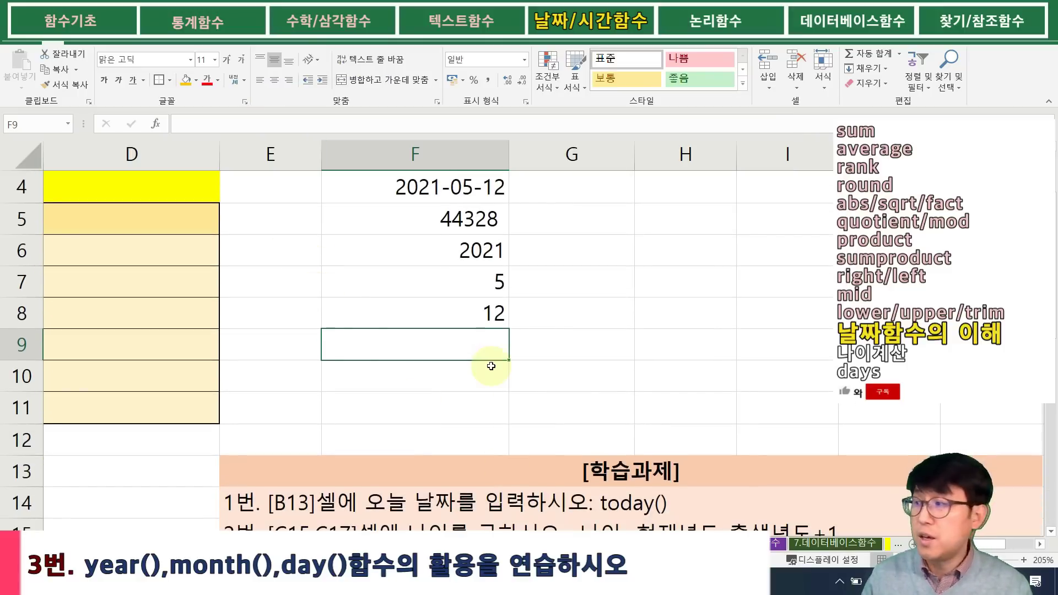
pyautogui.hscroll(-3, 1003, 547)
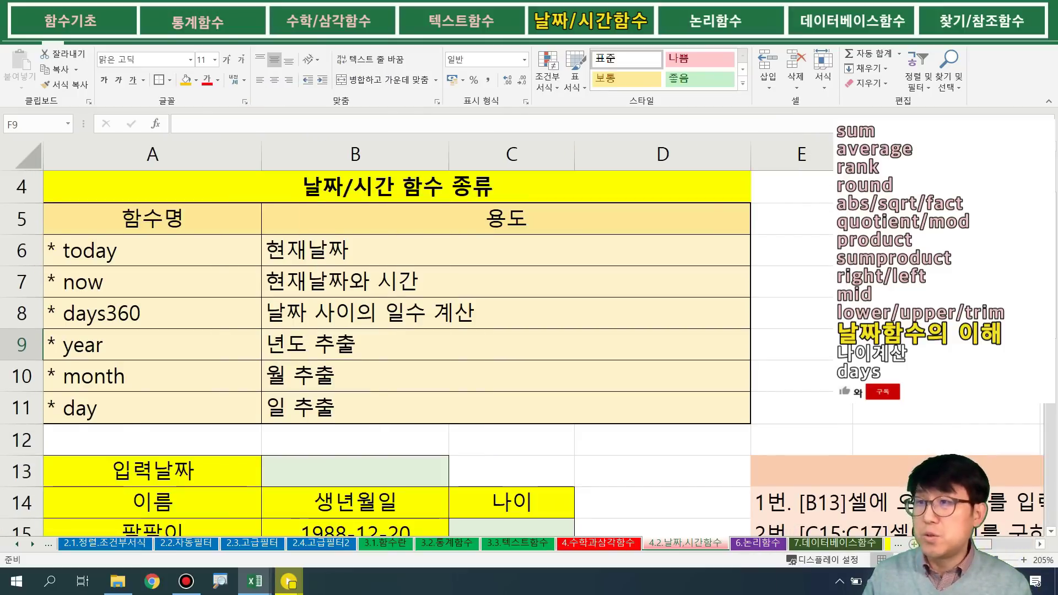
pyautogui.scroll(-3, 716, 513)
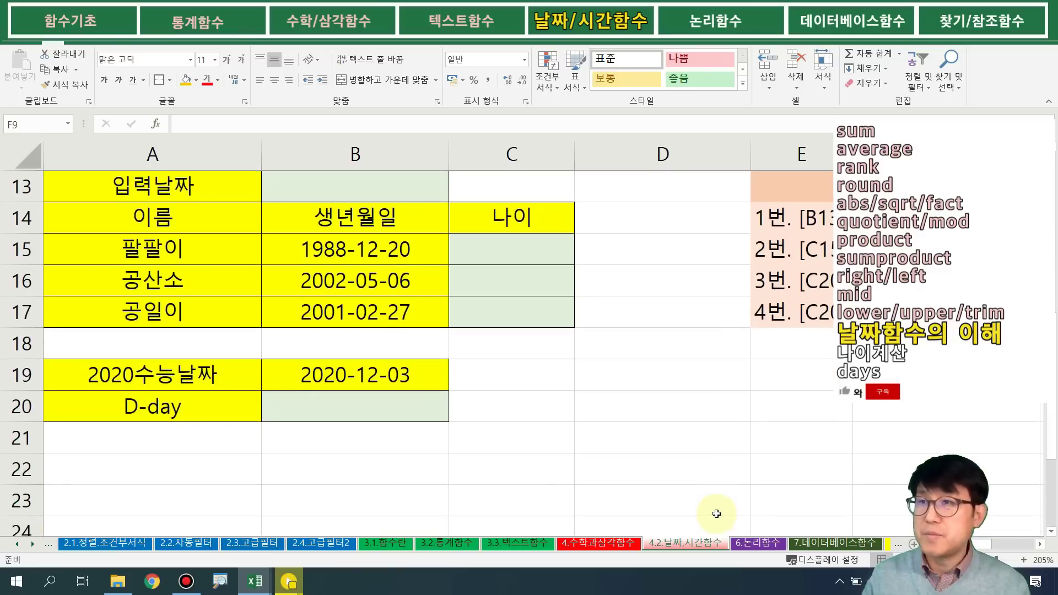
pyautogui.scroll(1, 716, 514)
pyautogui.click(326, 281)
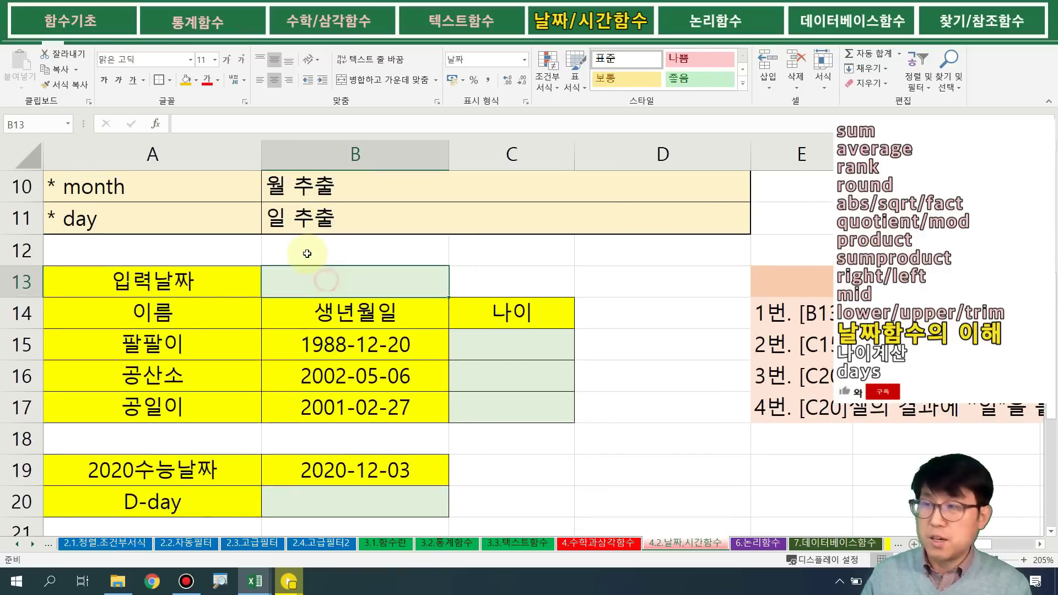
pyautogui.write('=today()')
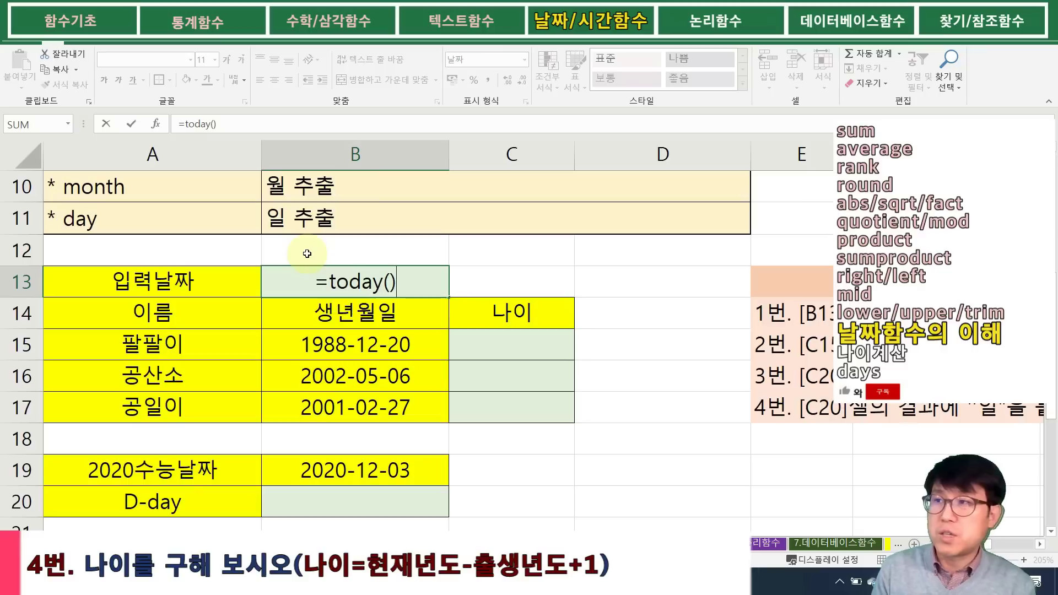
pyautogui.click(306, 253)
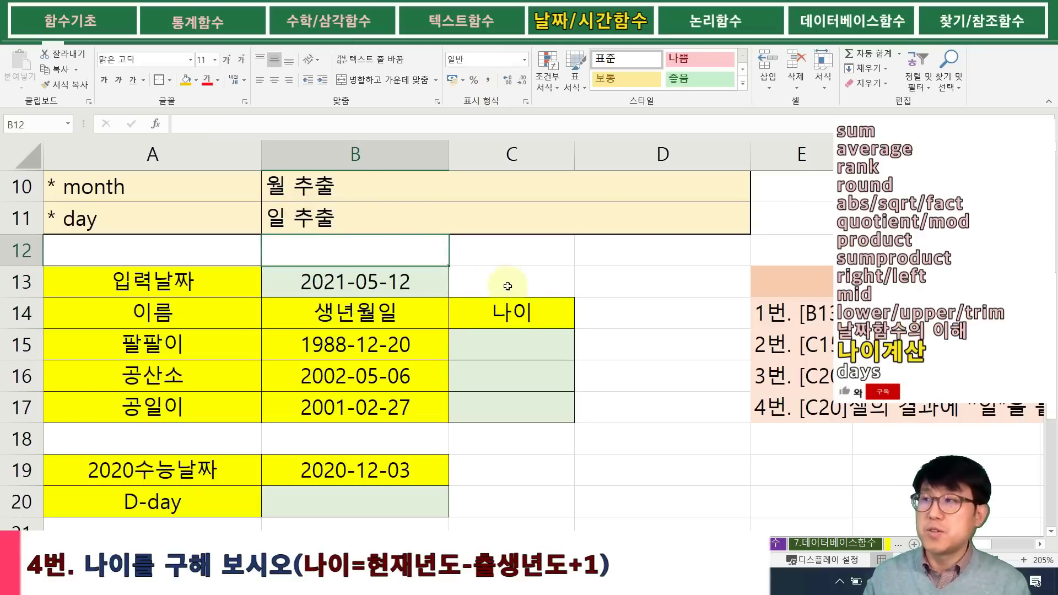
# - Enter =year(B13) in cell C15, the first cell of the age (나이) column
pyautogui.click(504, 354)
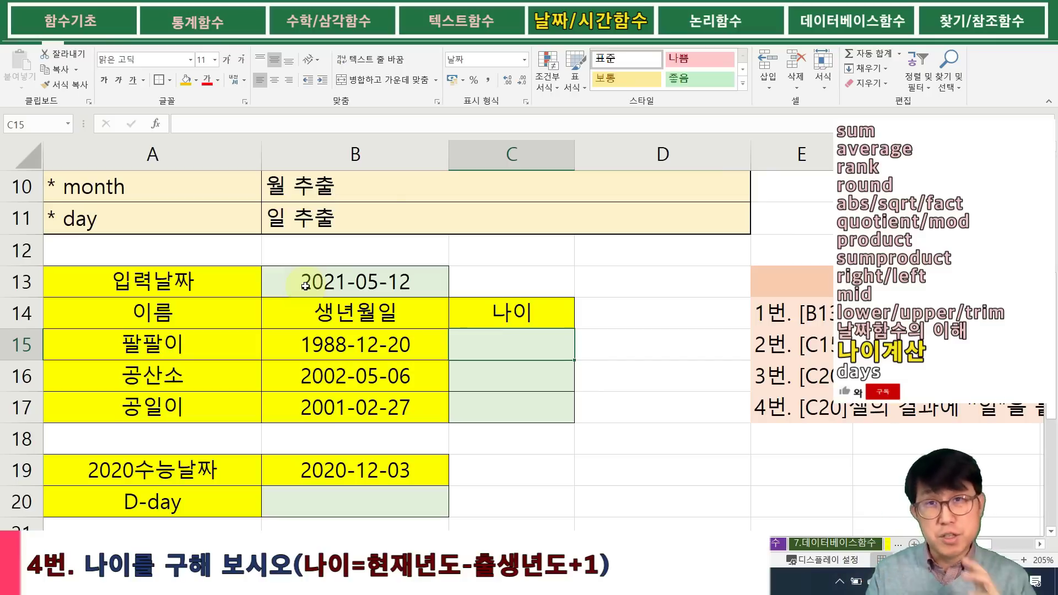
pyautogui.write('=')
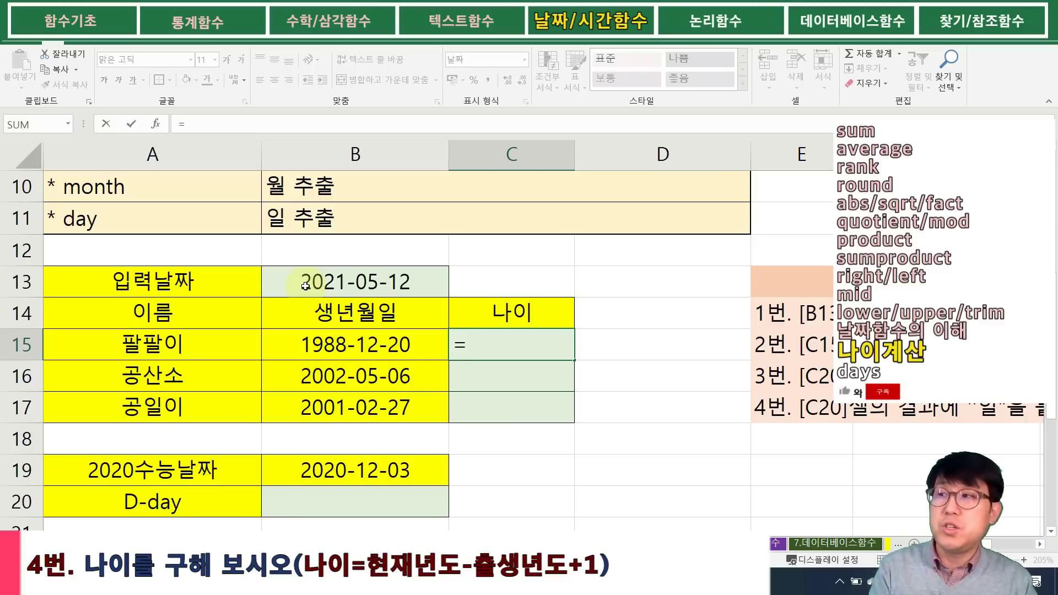
pyautogui.write('year(')
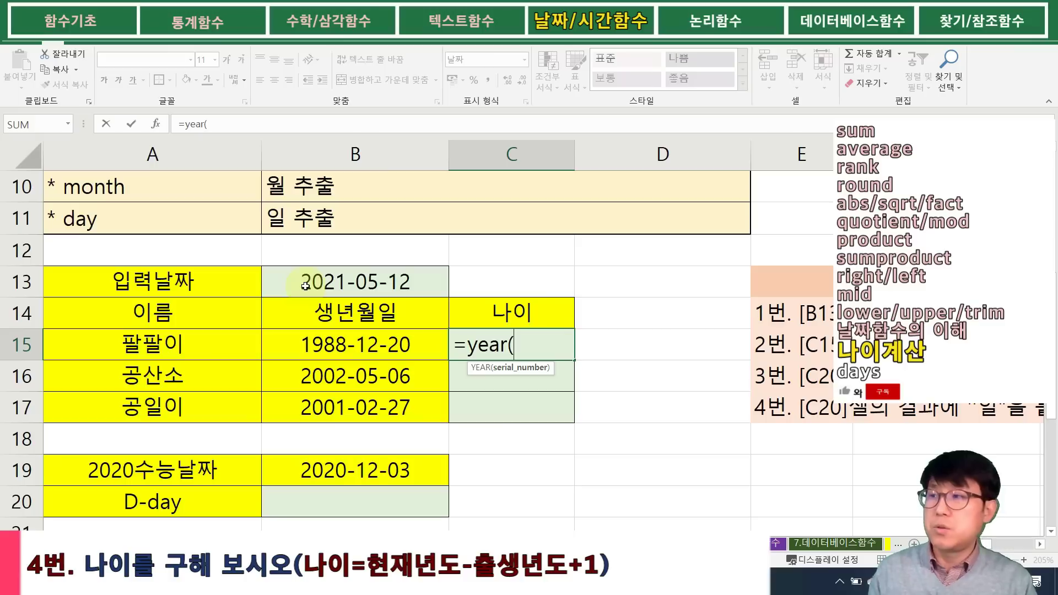
pyautogui.click(337, 290)
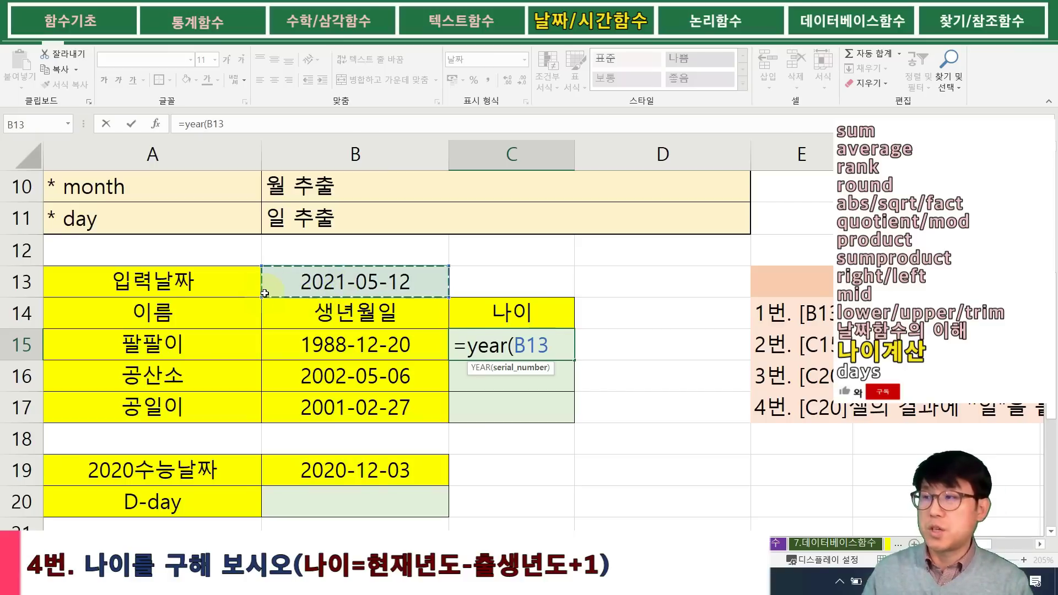
pyautogui.write(')')
pyautogui.press('Return')
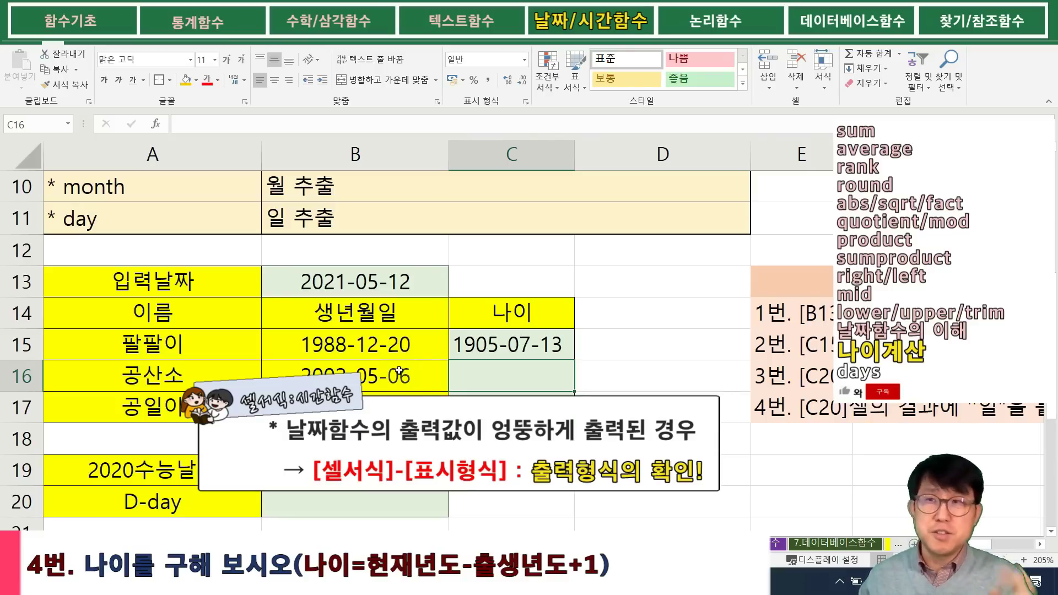
# - Change the format of cell C15 to the Number (숫자) category
pyautogui.click(528, 343)
pyautogui.rightClick(529, 344)
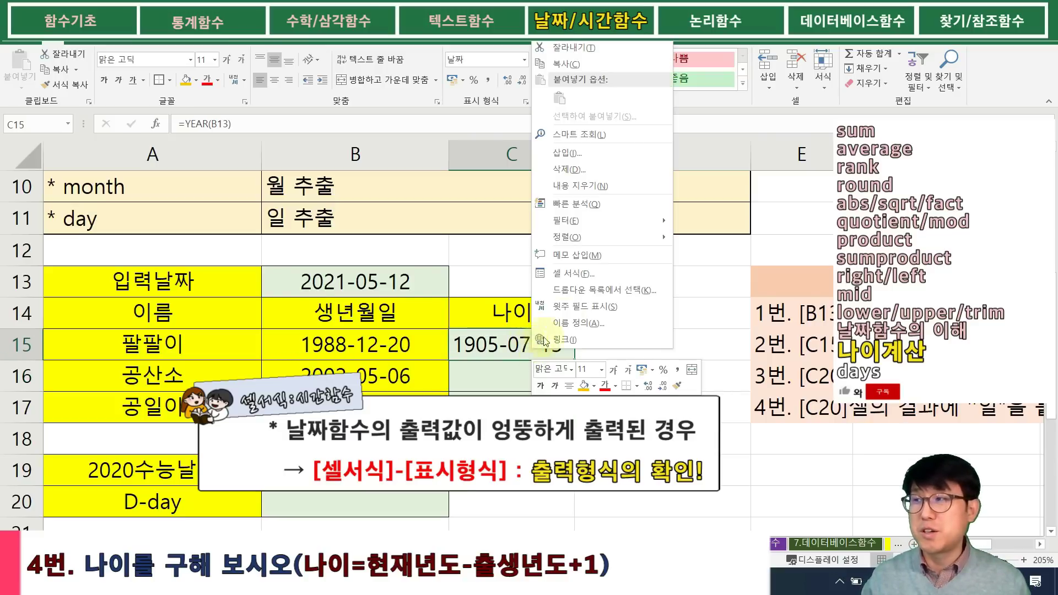
pyautogui.click(573, 273)
pyautogui.moveTo(654, 160); pyautogui.dragTo(205, 147)
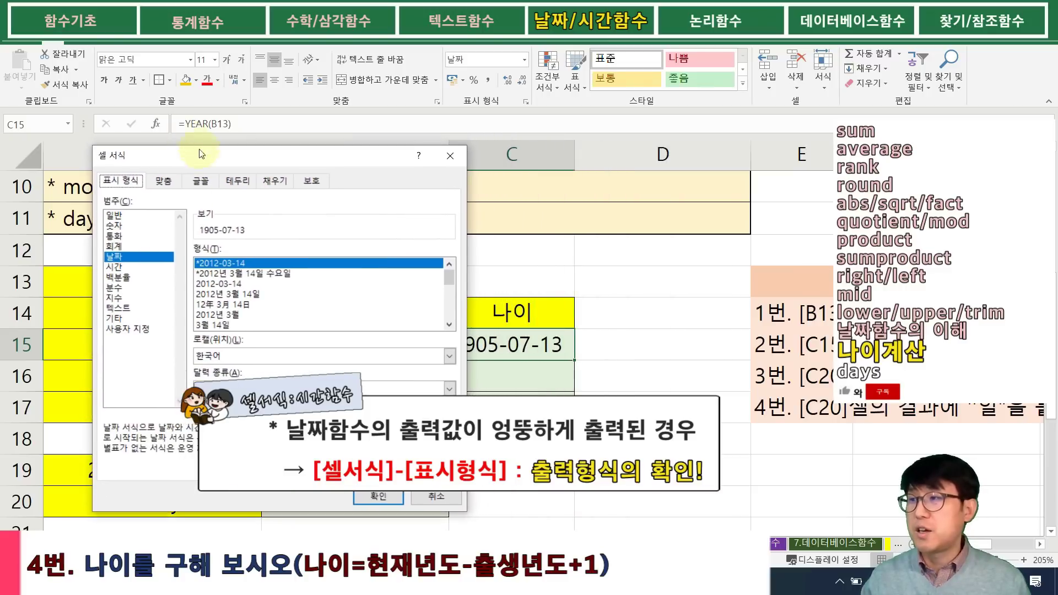
pyautogui.moveTo(283, 157); pyautogui.dragTo(246, 152)
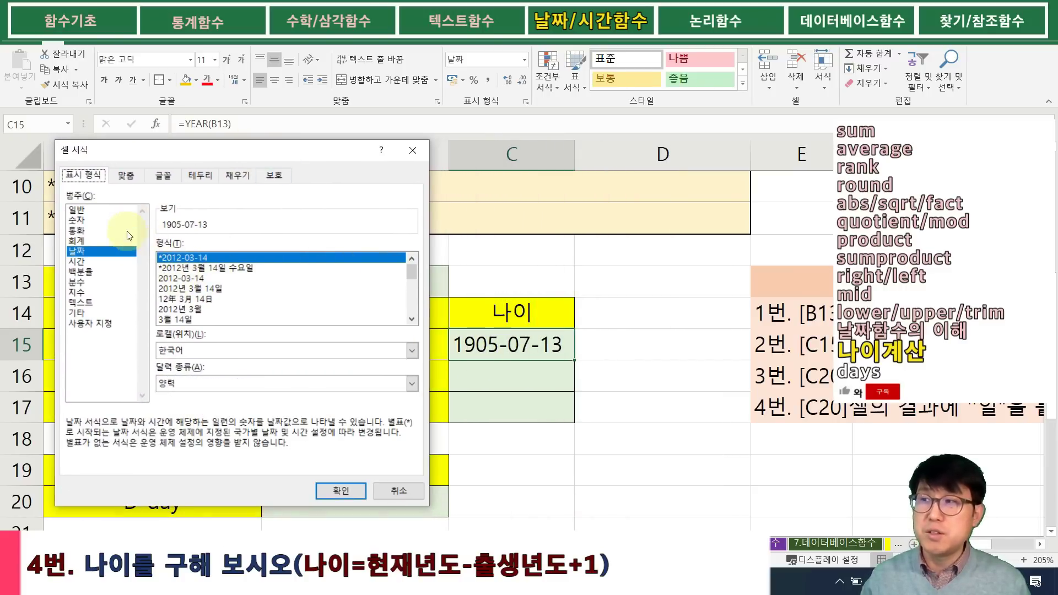
pyautogui.click(87, 221)
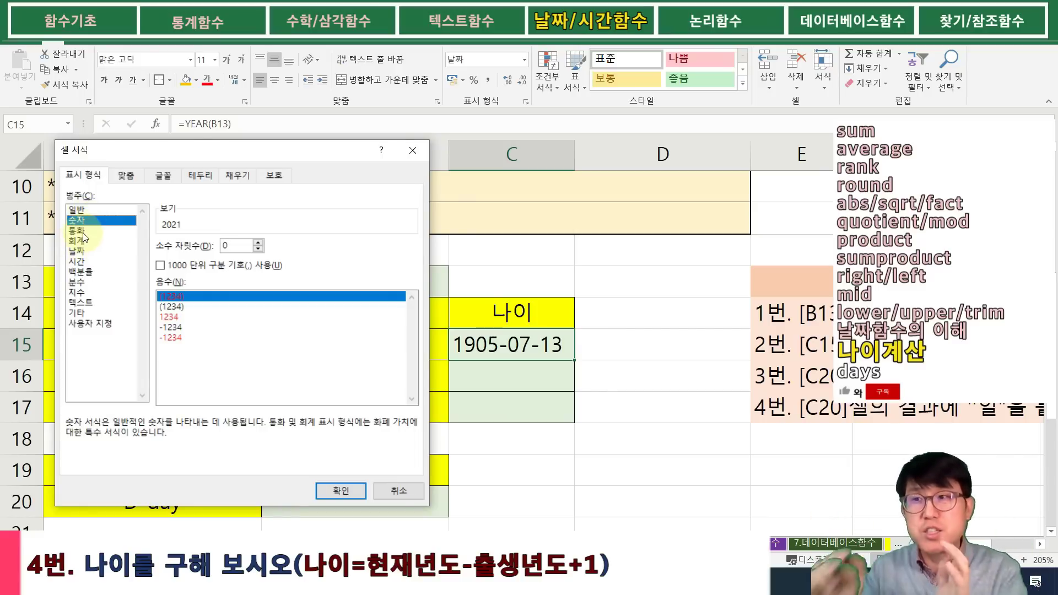
pyautogui.click(338, 492)
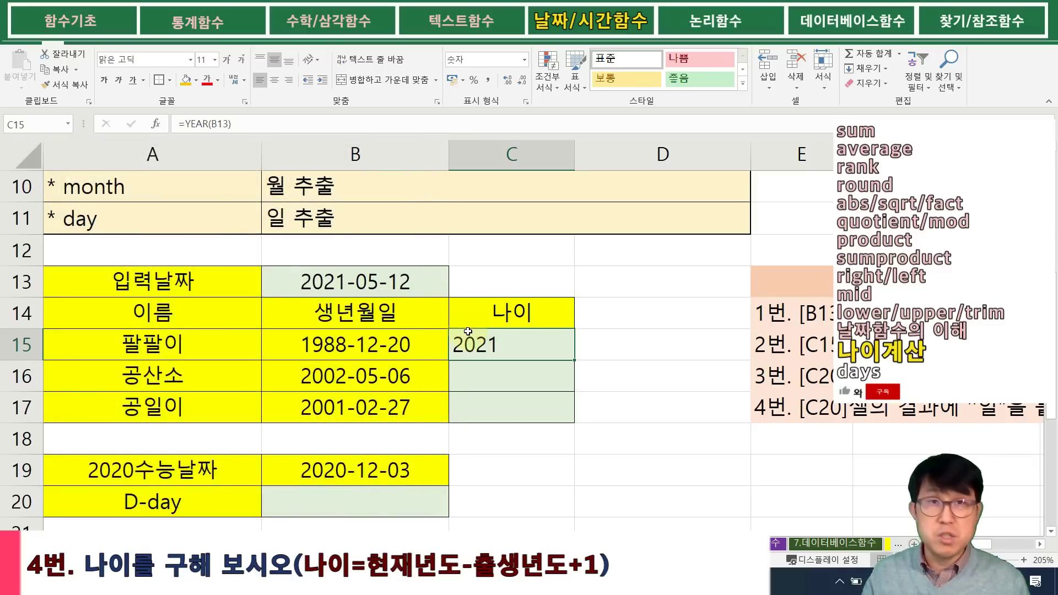
# - Extend the formula in C15 to =YEAR(B13)-year(B15)+1 to calculate the age from the birth date
pyautogui.doubleClick(487, 346)
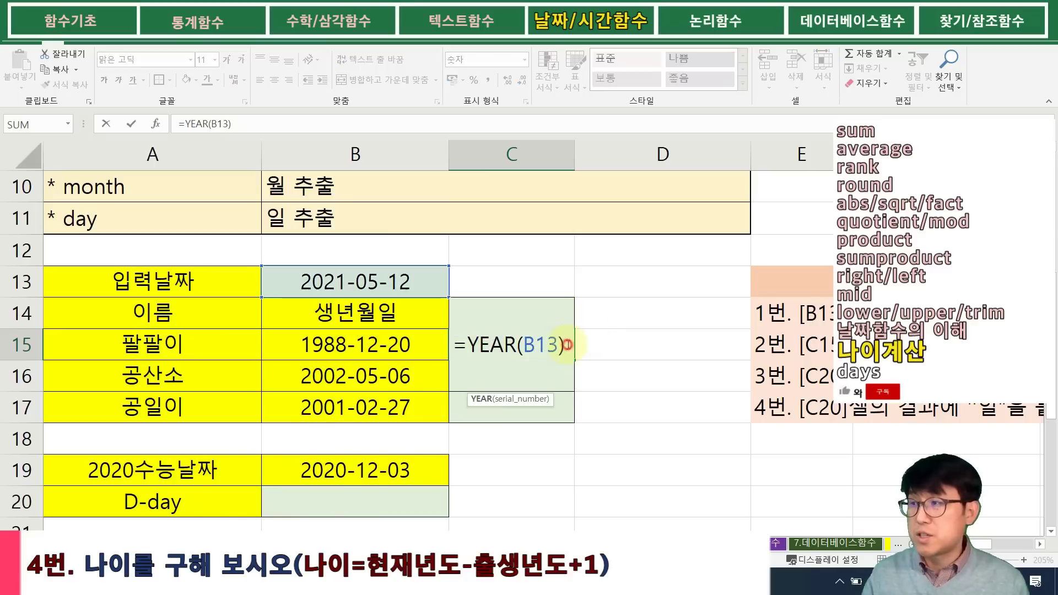
pyautogui.write('-')
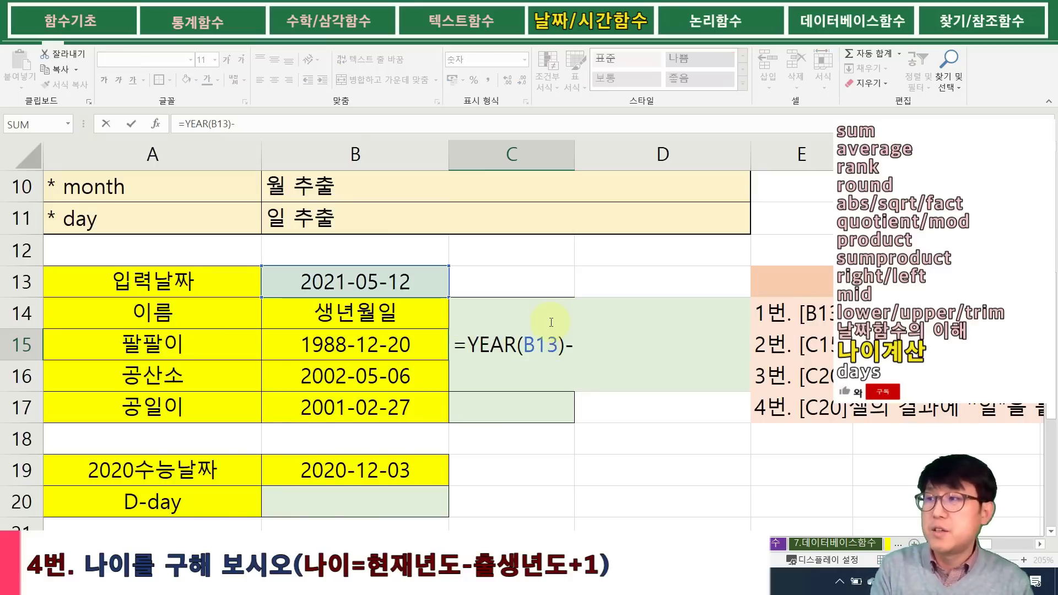
pyautogui.write('year(')
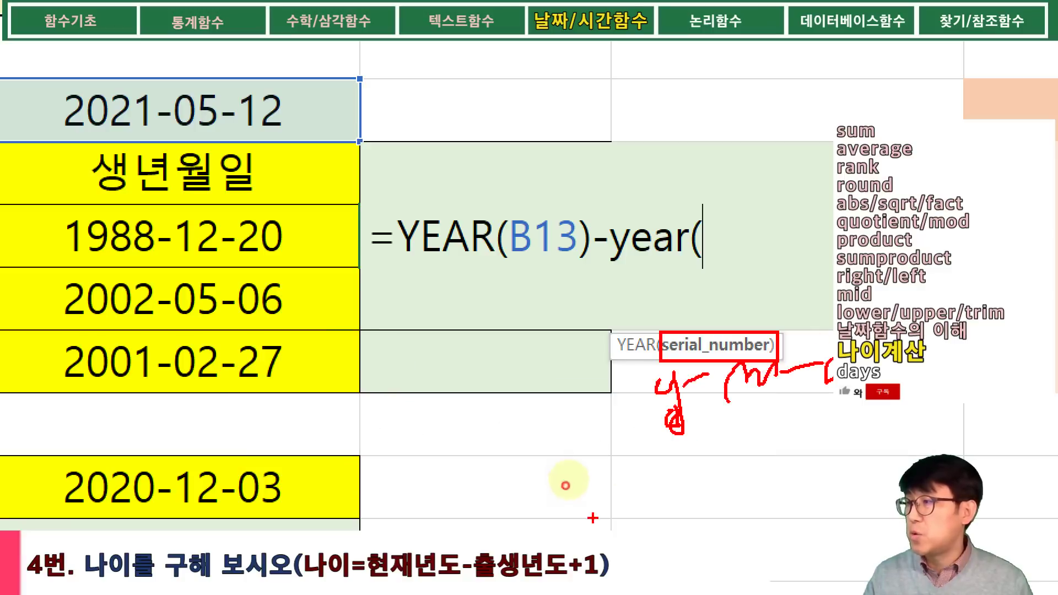
pyautogui.moveTo(592, 518); pyautogui.dragTo(832, 376)
pyautogui.moveTo(670, 410); pyautogui.dragTo(683, 433)
pyautogui.moveTo(615, 406)
pyautogui.mouseDown()
pyautogui.moveTo(485, 442)
pyautogui.moveTo(250, 318)
pyautogui.mouseUp()
pyautogui.moveTo(66, 198)
pyautogui.mouseDown()
pyautogui.moveTo(165, 255)
pyautogui.moveTo(294, 271)
pyautogui.mouseUp()
pyautogui.moveTo(225, 204); pyautogui.dragTo(258, 205)
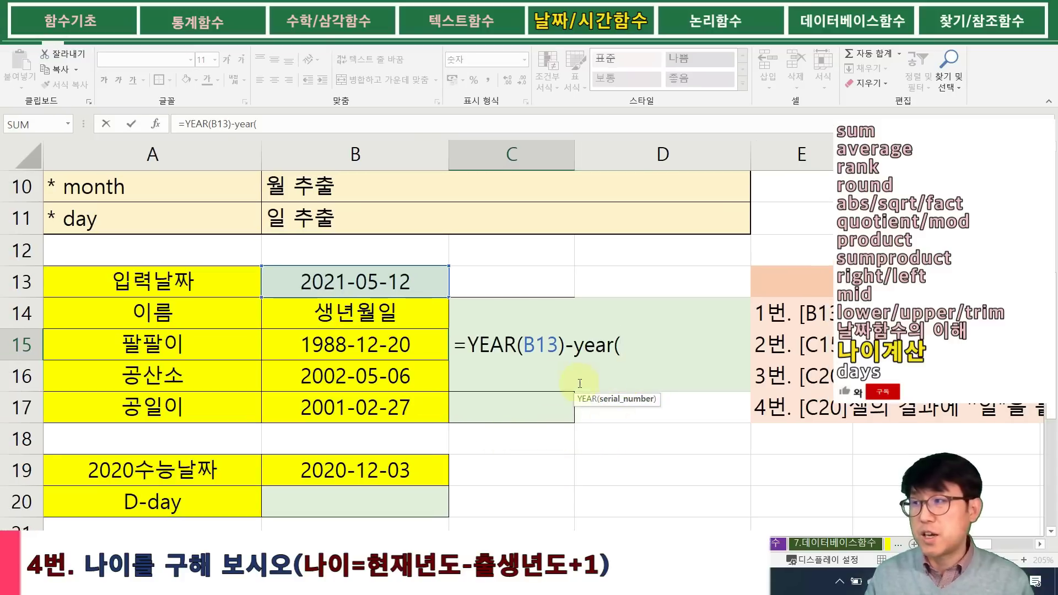
pyautogui.click(91, 209)
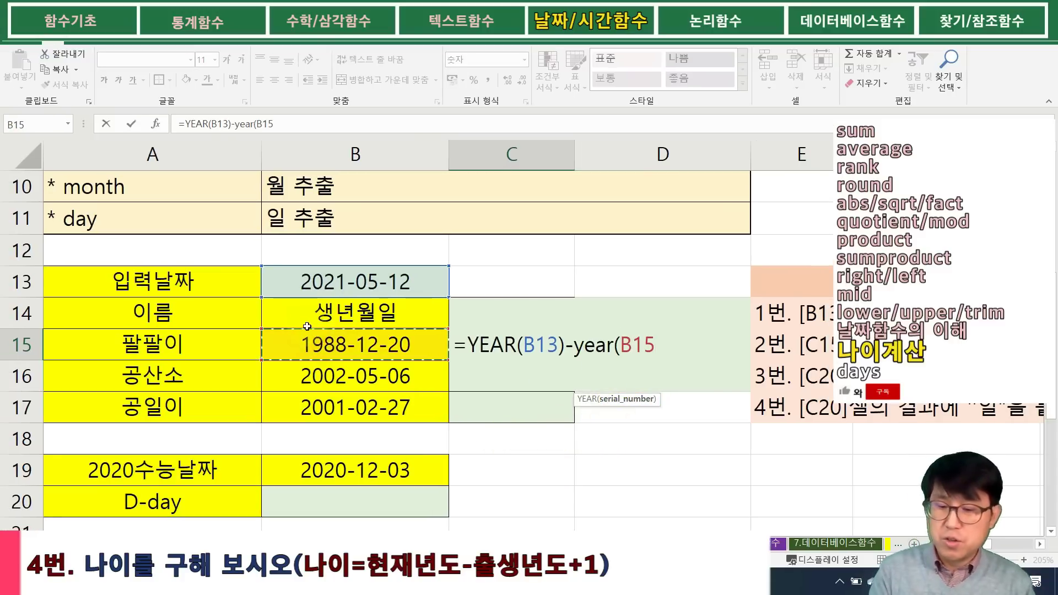
pyautogui.write(')+1')
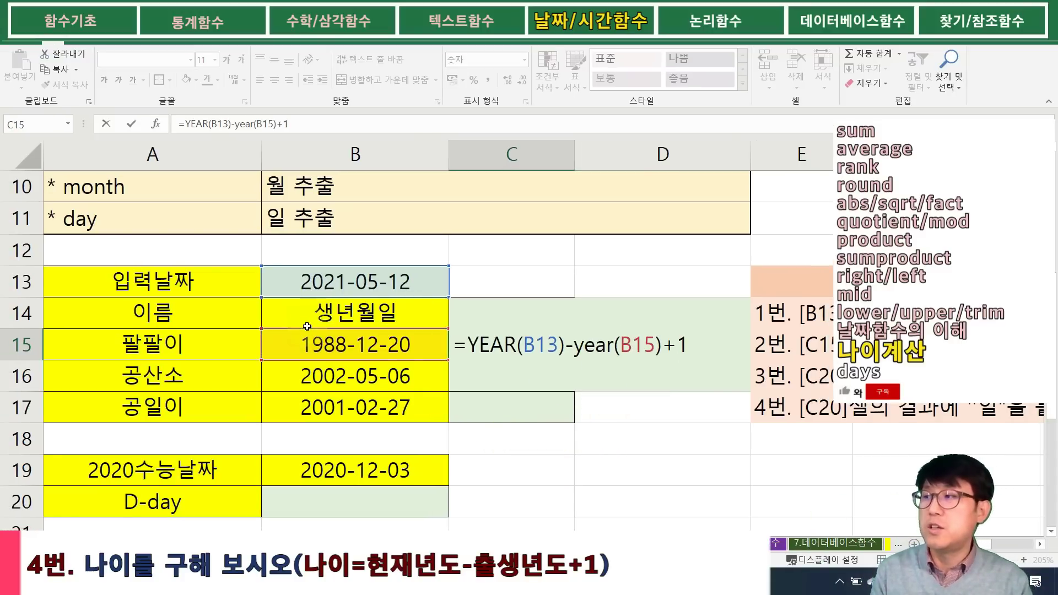
pyautogui.press('Return')
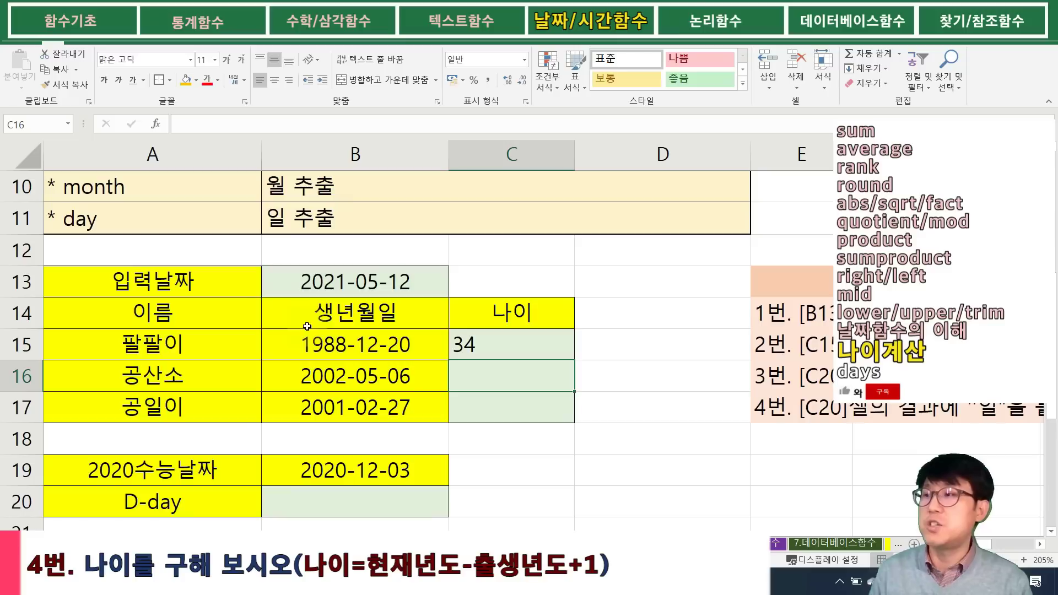
# - Fill the age formula from C15 down to C17 and check the copied formula in C16
pyautogui.click(528, 342)
pyautogui.moveTo(573, 379); pyautogui.dragTo(529, 409)
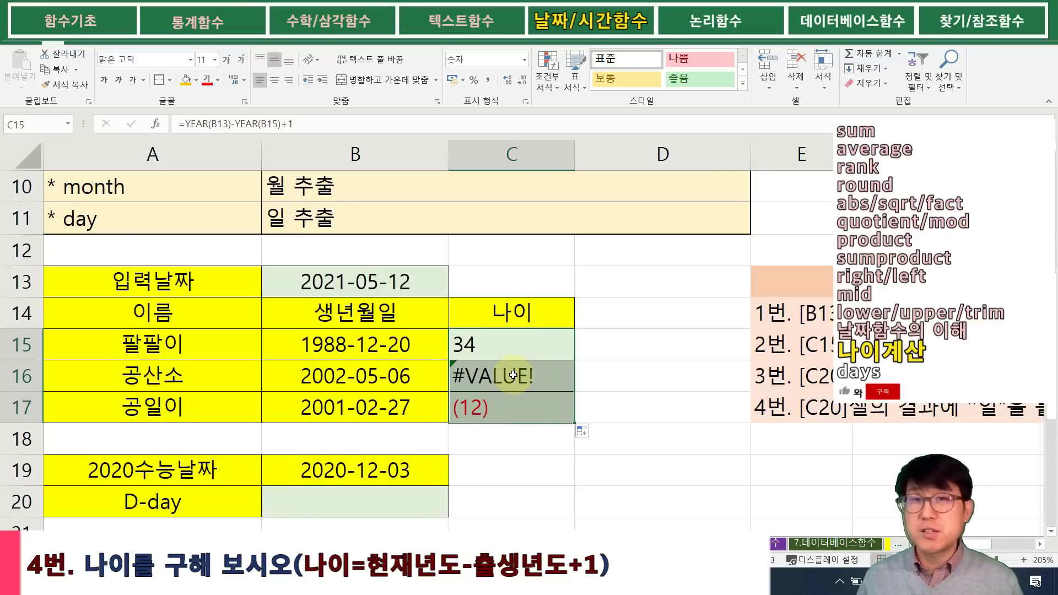
pyautogui.doubleClick(510, 375)
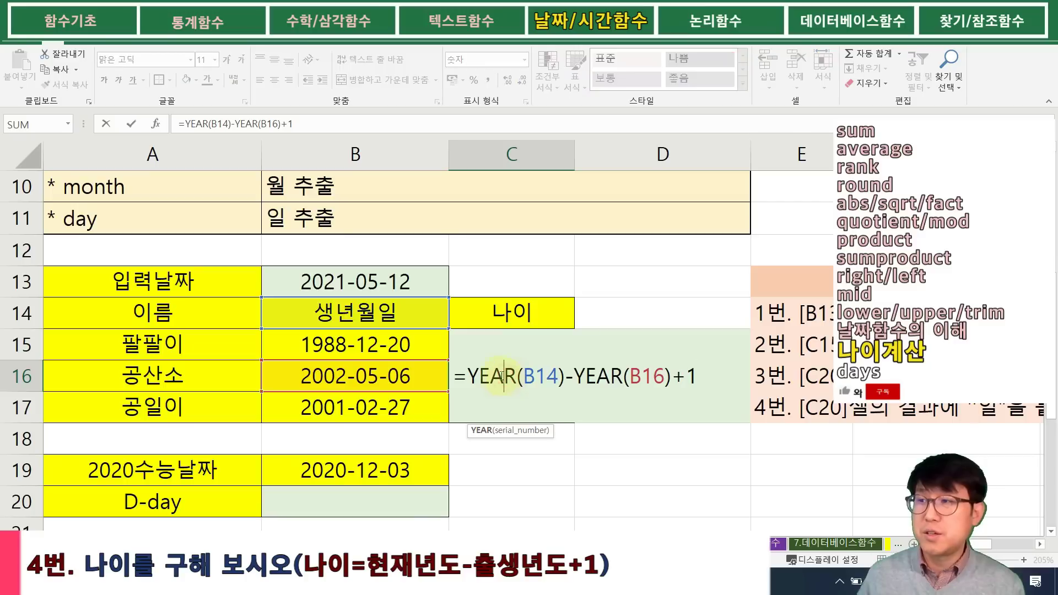
pyautogui.press('Escape')
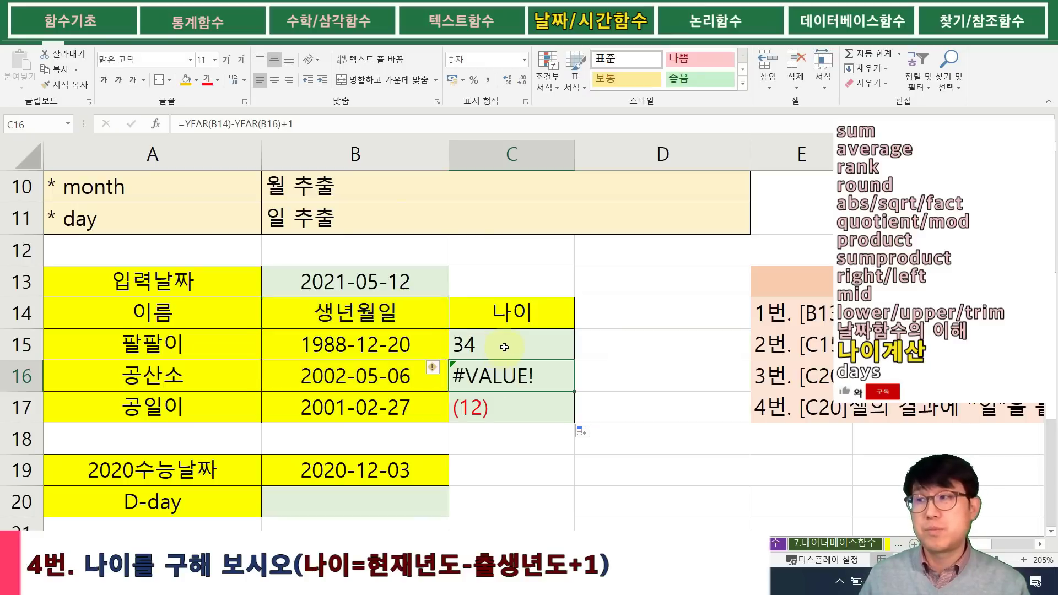
# - Trace the cell references in the C15 and C16 age formulas, marking the cells that C16 refers to, B14 and B16
pyautogui.doubleClick(503, 347)
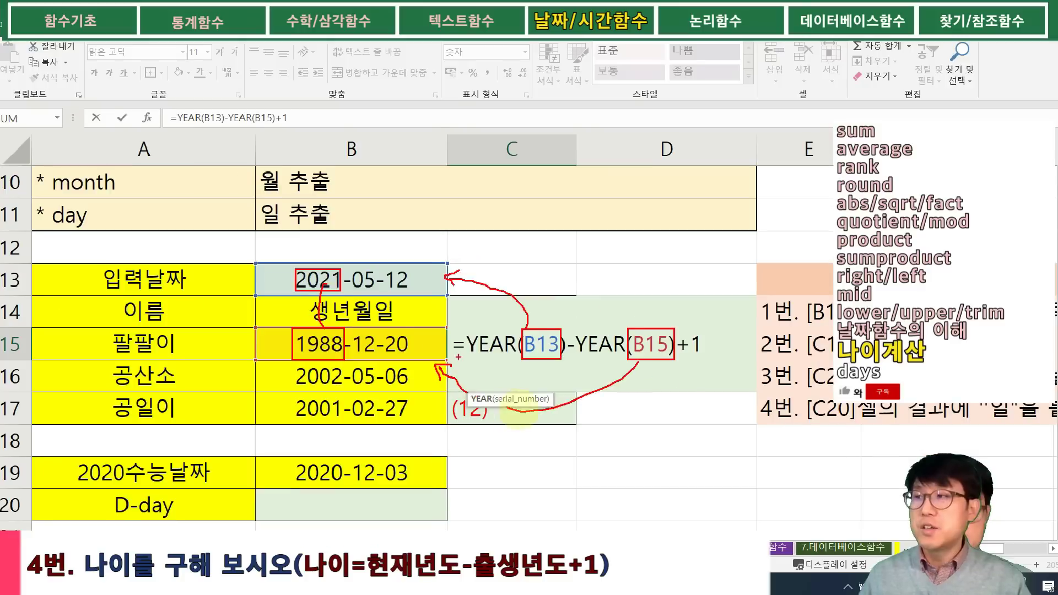
pyautogui.press('Return')
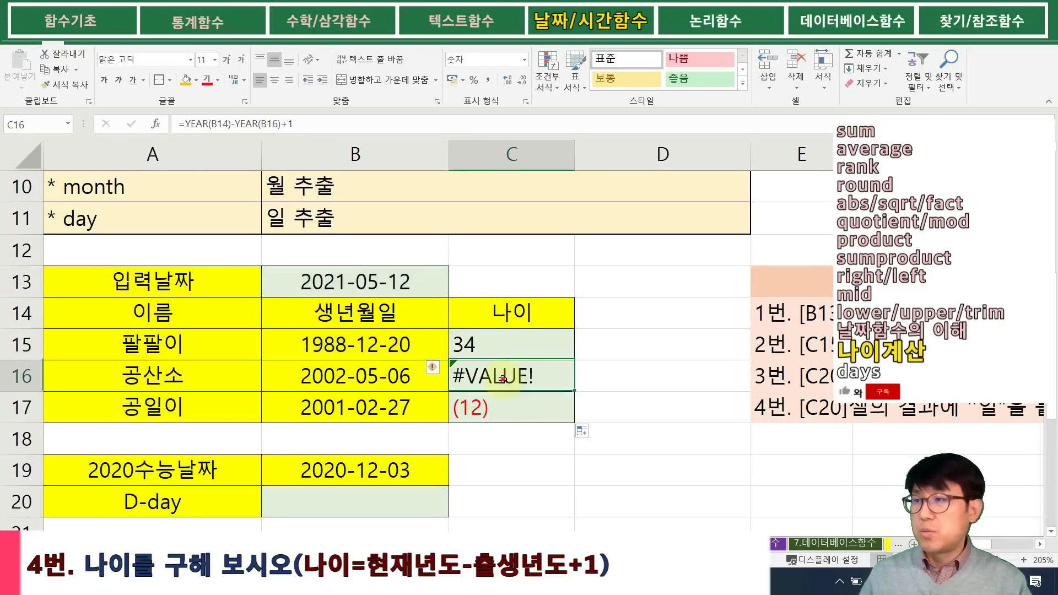
pyautogui.press('F2')
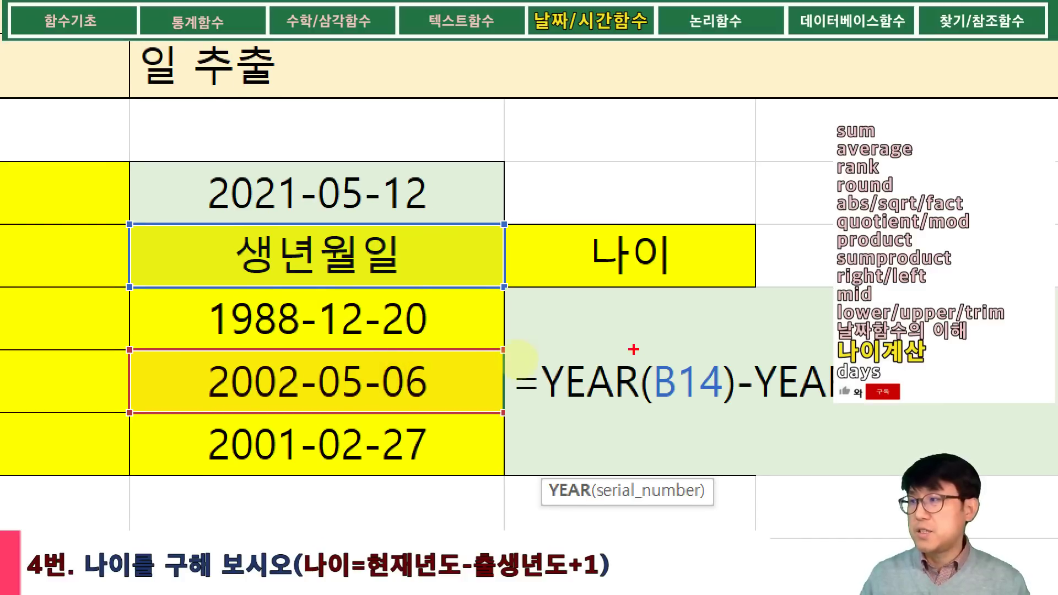
pyautogui.moveTo(641, 347); pyautogui.dragTo(737, 413)
pyautogui.moveTo(683, 344)
pyautogui.mouseDown()
pyautogui.moveTo(515, 276)
pyautogui.moveTo(522, 265)
pyautogui.mouseUp()
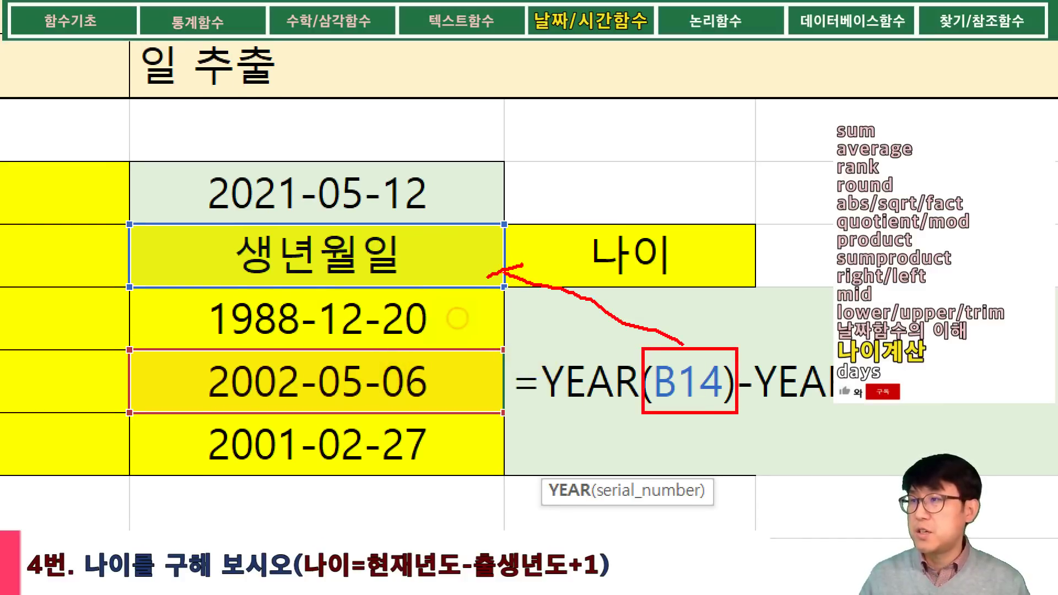
pyautogui.moveTo(165, 230); pyautogui.dragTo(508, 285)
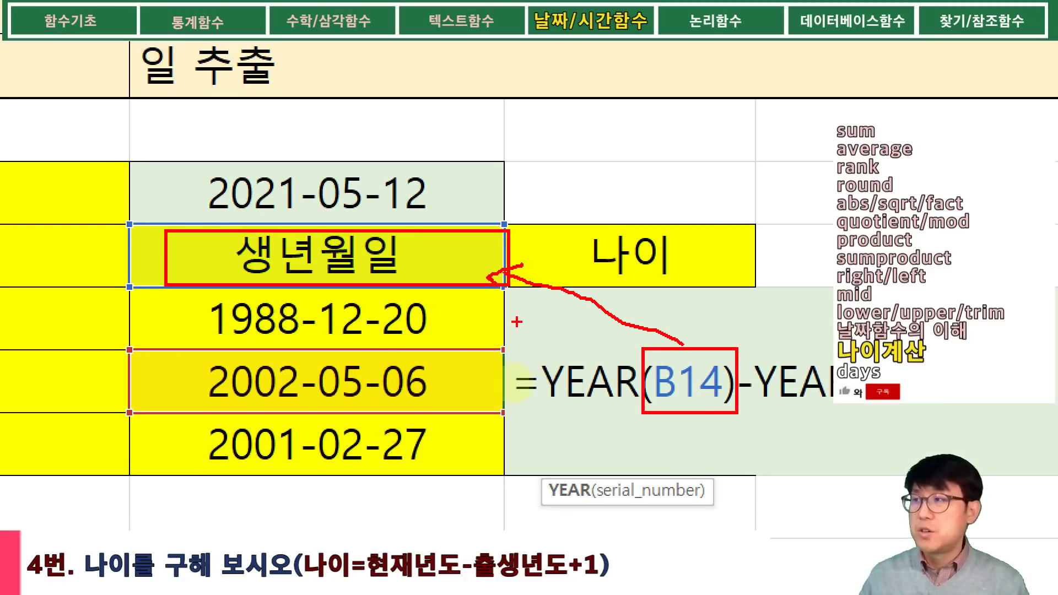
pyautogui.moveTo(847, 348)
pyautogui.mouseDown()
pyautogui.moveTo(946, 415)
pyautogui.moveTo(744, 505)
pyautogui.mouseUp()
pyautogui.moveTo(518, 441)
pyautogui.mouseDown()
pyautogui.moveTo(441, 412)
pyautogui.moveTo(473, 460)
pyautogui.mouseUp()
pyautogui.moveTo(184, 353)
pyautogui.mouseDown()
pyautogui.moveTo(463, 423)
pyautogui.moveTo(529, 417)
pyautogui.mouseUp()
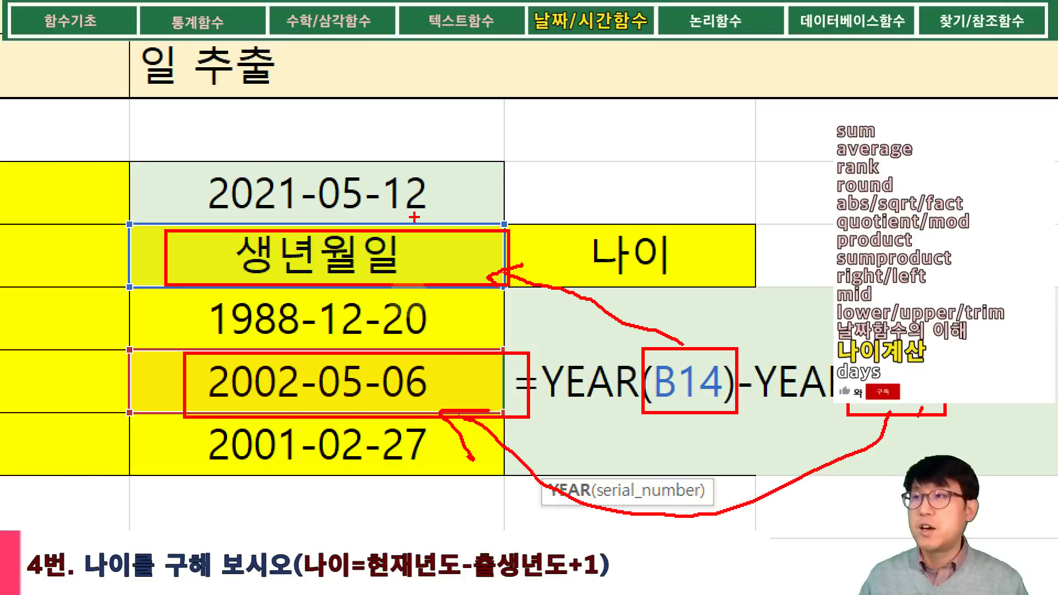
# - Mark the B14 reference in the C16 age formula, and leave the formula to select C15
pyautogui.moveTo(658, 426)
pyautogui.mouseDown()
pyautogui.moveTo(733, 428)
pyautogui.moveTo(692, 334)
pyautogui.mouseUp()
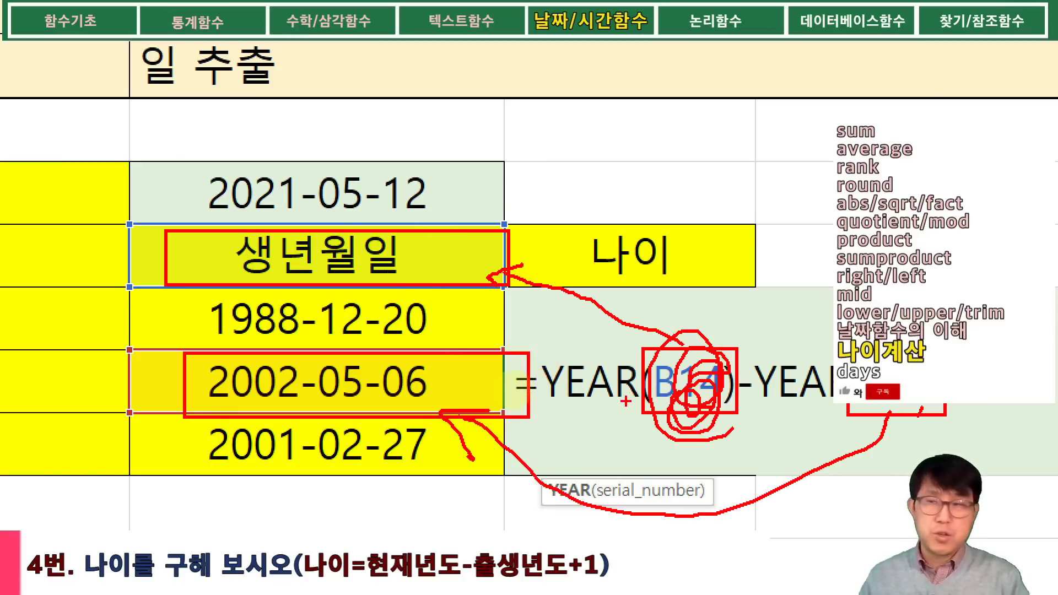
pyautogui.press('Escape')
pyautogui.click(518, 338)
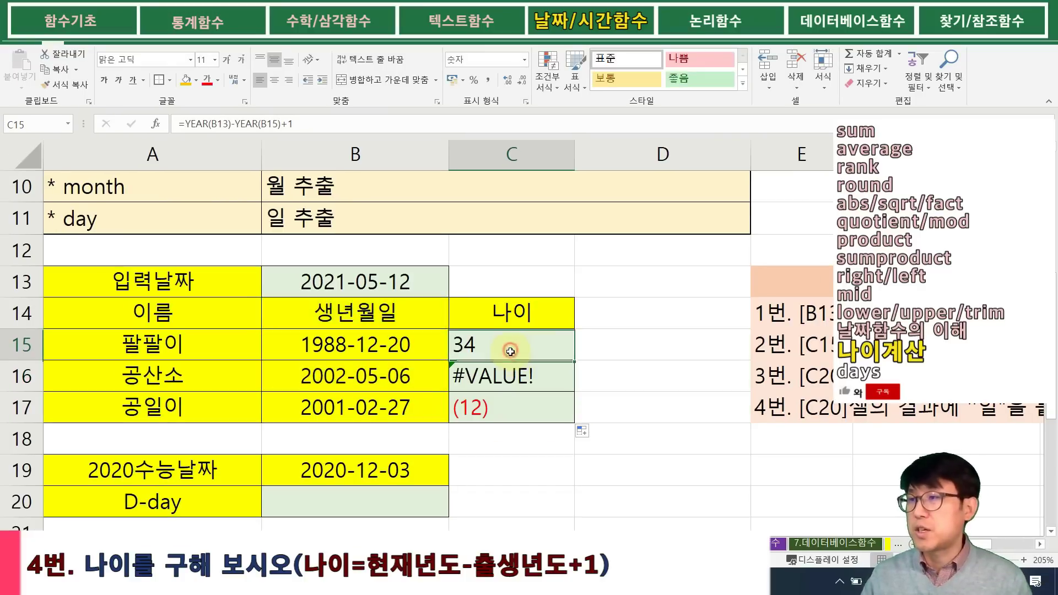
# - Make the B13 reference in the C15 age formula absolute as $B$13 and fill the formula down to C17
pyautogui.doubleClick(514, 347)
pyautogui.moveTo(524, 345); pyautogui.dragTo(558, 345)
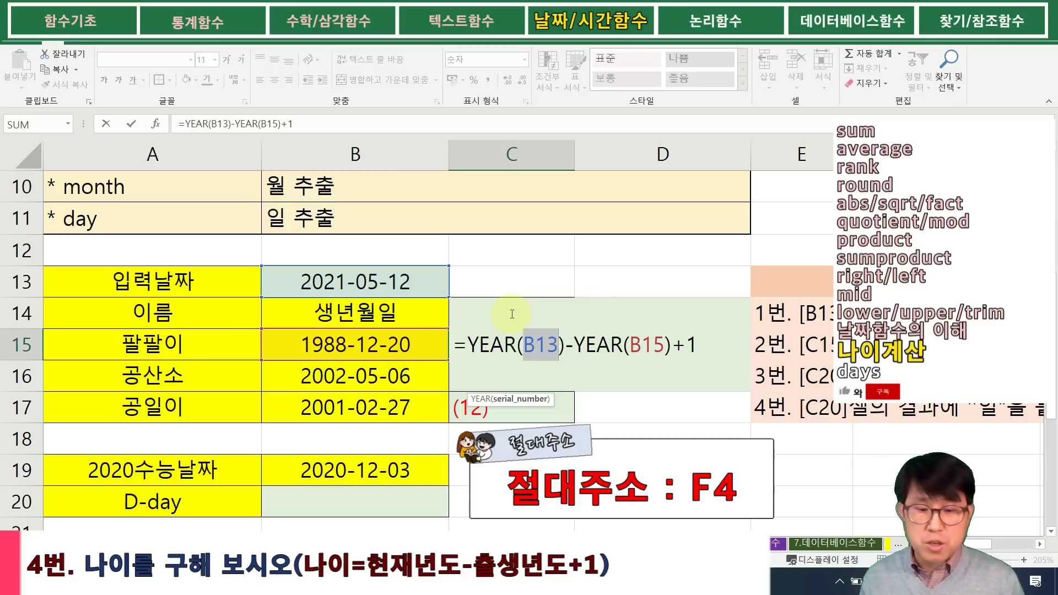
pyautogui.press('F4')
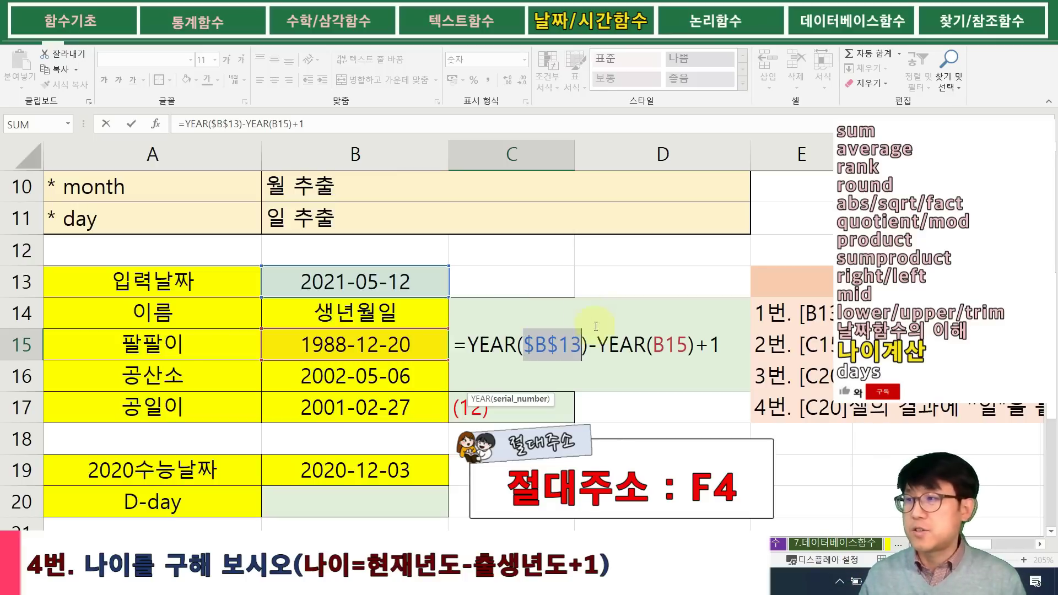
pyautogui.click(453, 344)
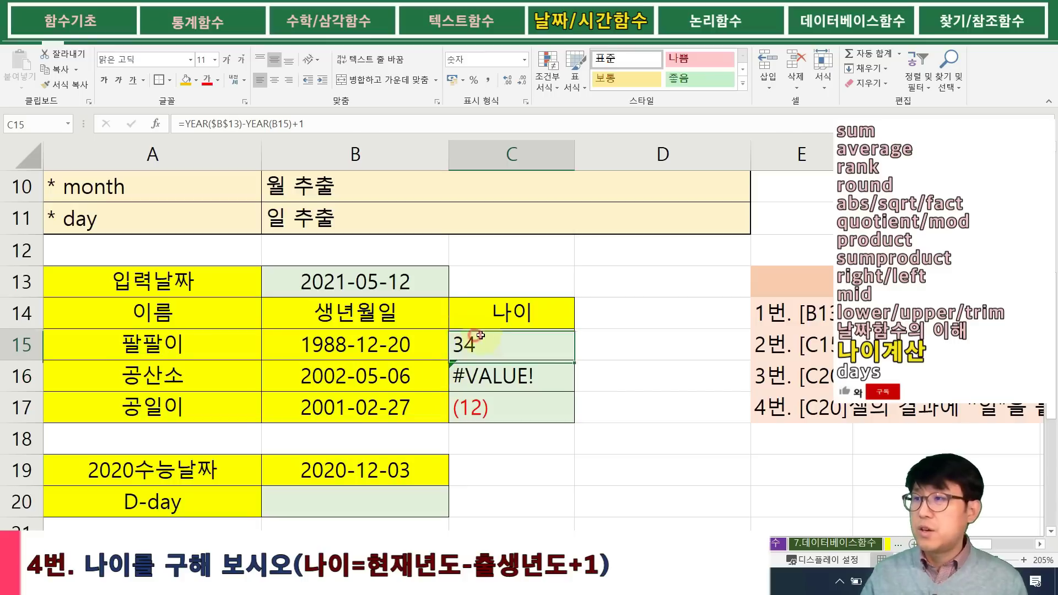
pyautogui.moveTo(573, 360); pyautogui.dragTo(570, 419)
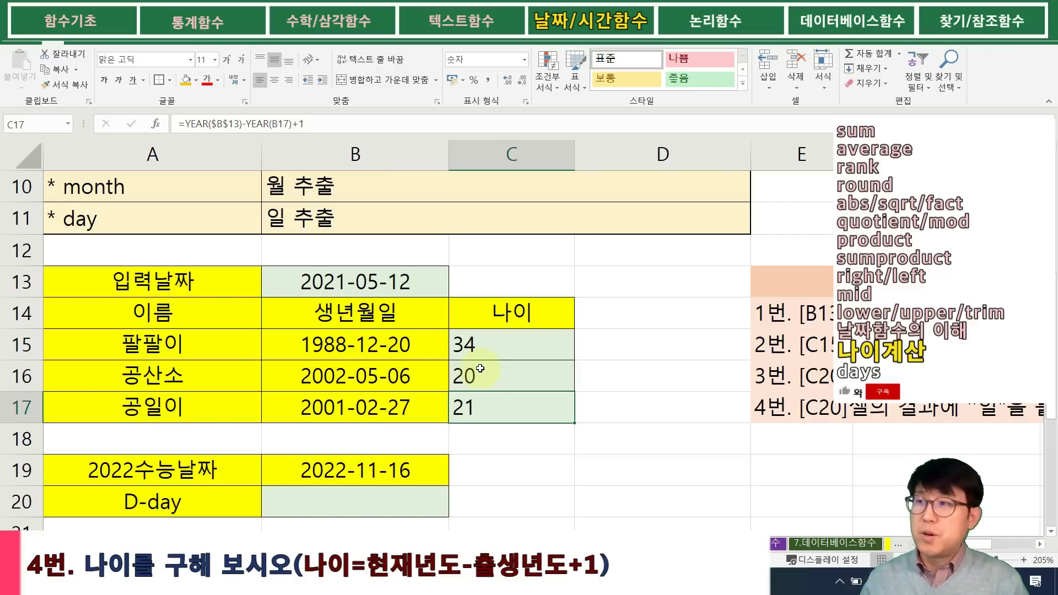
# - Open the custom (사용자 지정) number format settings for the ages in C15:C17
pyautogui.moveTo(489, 347); pyautogui.dragTo(480, 409)
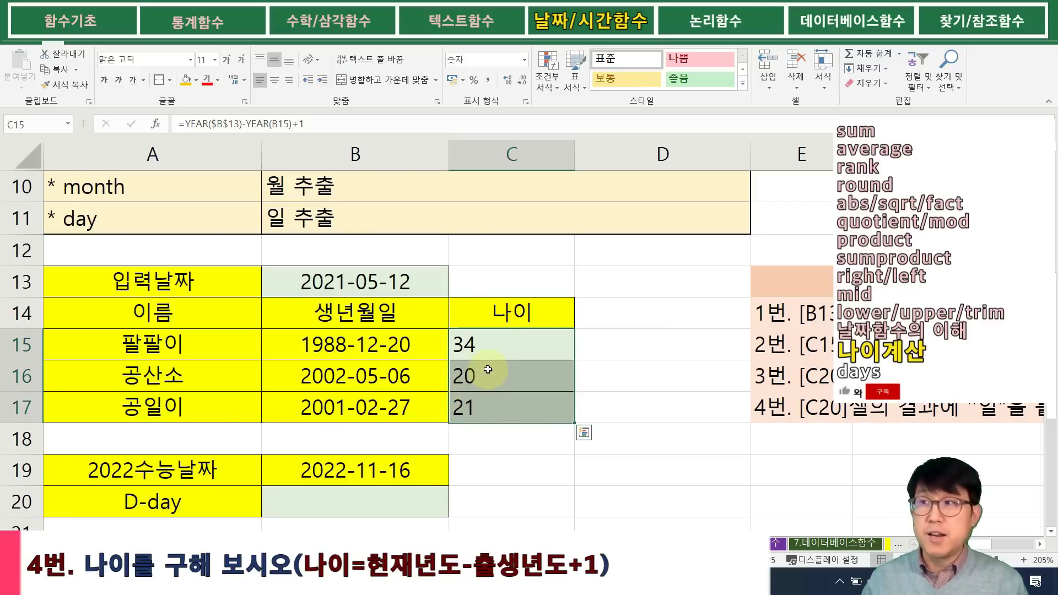
pyautogui.moveTo(489, 345); pyautogui.dragTo(501, 404)
pyautogui.rightClick(490, 367)
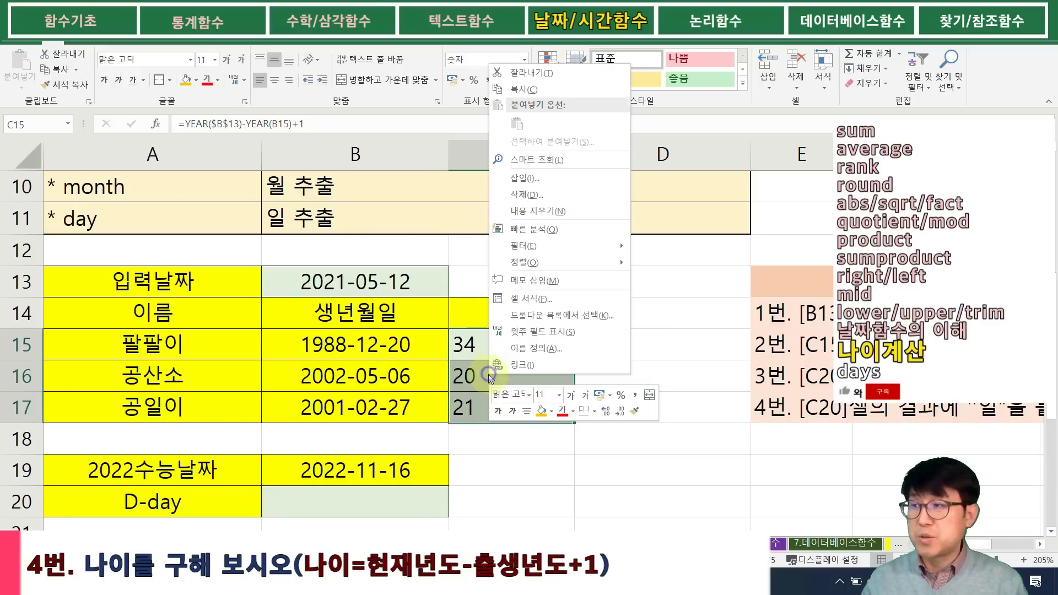
pyautogui.click(510, 298)
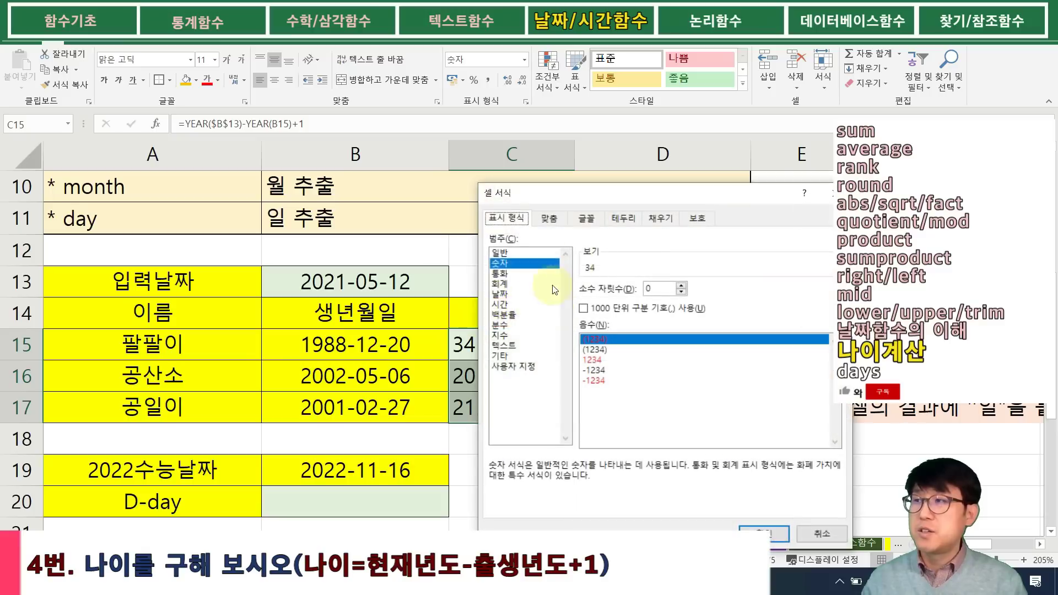
pyautogui.moveTo(587, 190); pyautogui.dragTo(216, 160)
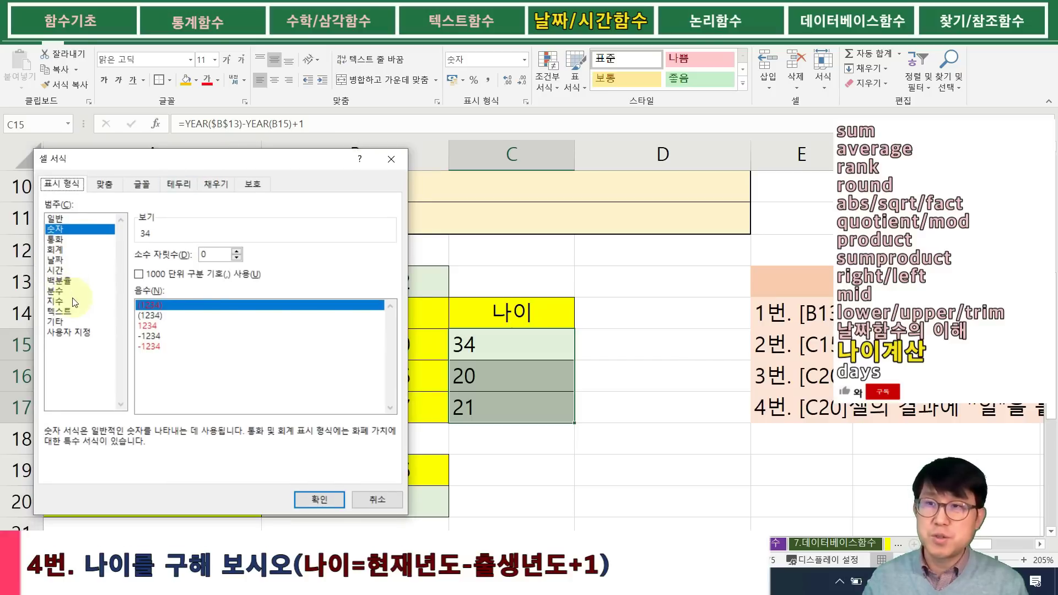
pyautogui.click(69, 332)
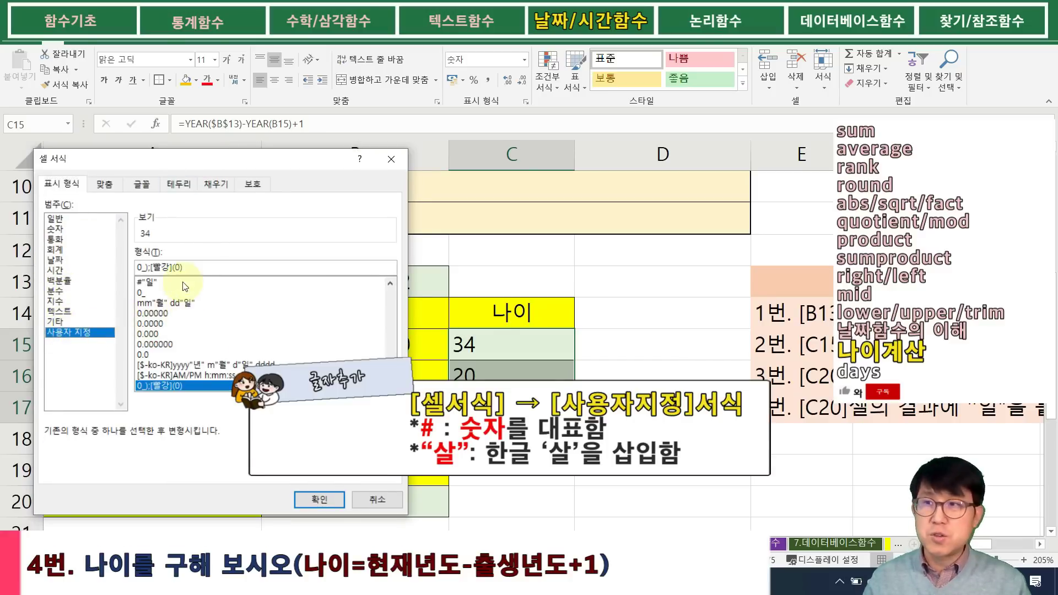
# - Mark the custom category and the format code field, and sketch the code #"살" above the field
pyautogui.moveTo(189, 269); pyautogui.dragTo(74, 229)
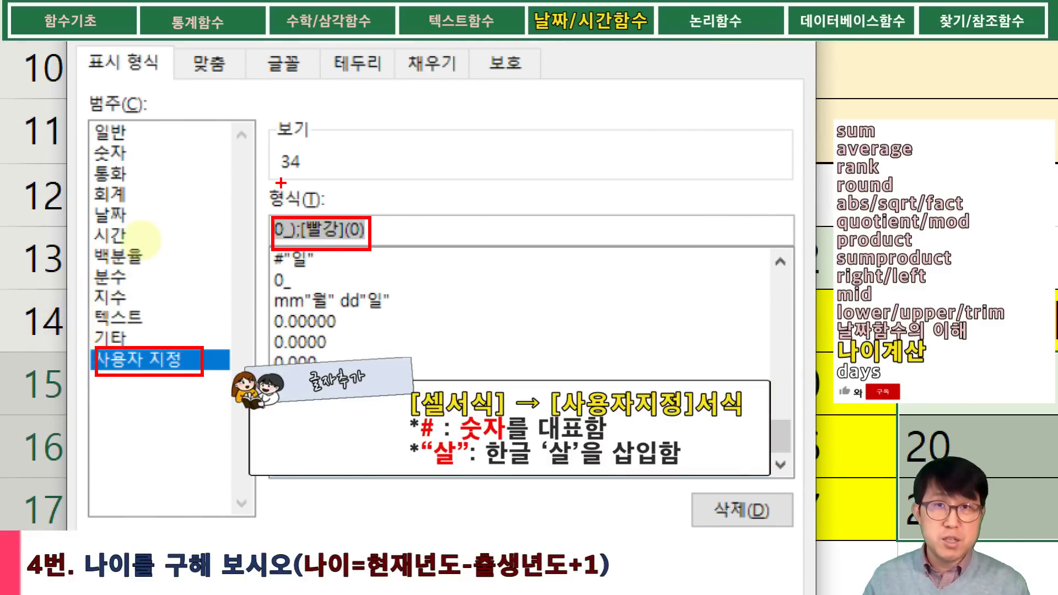
pyautogui.moveTo(274, 194); pyautogui.dragTo(312, 182)
pyautogui.moveTo(276, 212)
pyautogui.mouseDown()
pyautogui.moveTo(316, 202)
pyautogui.moveTo(285, 225)
pyautogui.mouseUp()
pyautogui.moveTo(297, 178); pyautogui.dragTo(296, 226)
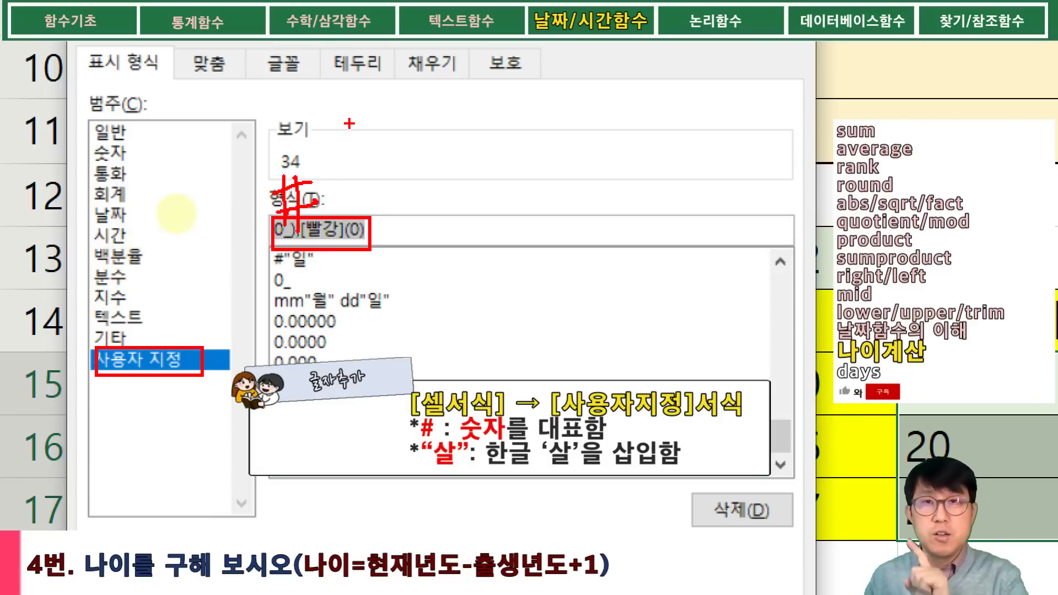
pyautogui.moveTo(329, 171)
pyautogui.mouseDown()
pyautogui.moveTo(325, 190)
pyautogui.moveTo(331, 182)
pyautogui.moveTo(343, 202)
pyautogui.mouseUp()
pyautogui.moveTo(351, 191); pyautogui.dragTo(365, 184)
pyautogui.moveTo(365, 177)
pyautogui.mouseDown()
pyautogui.moveTo(373, 174)
pyautogui.moveTo(373, 217)
pyautogui.moveTo(386, 186)
pyautogui.mouseUp()
pyautogui.moveTo(394, 169); pyautogui.dragTo(392, 184)
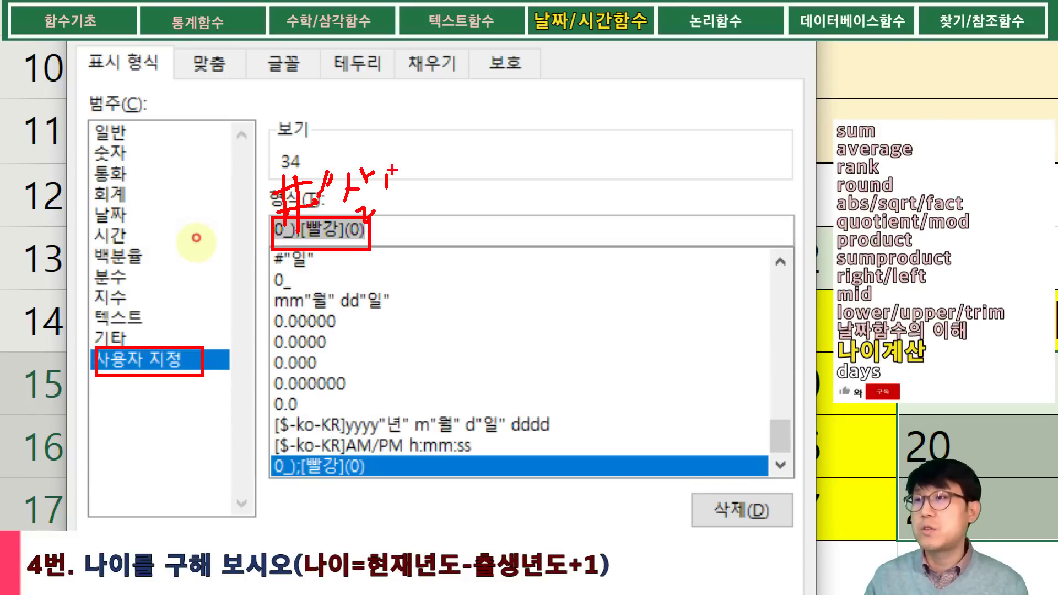
pyautogui.press('Escape')
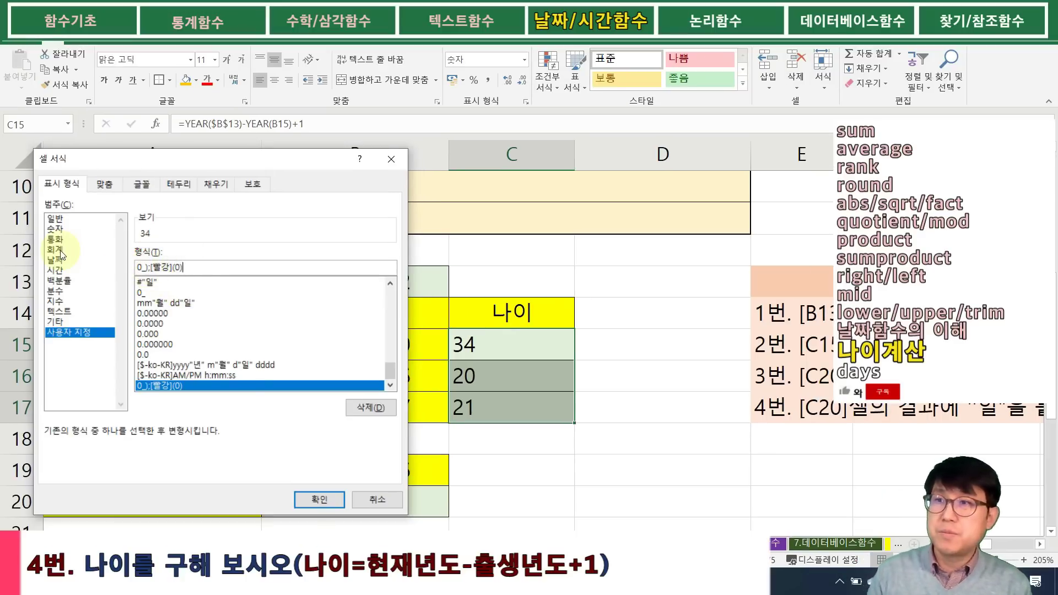
# - Apply the custom format #"살" to C15:C17 and center the ages in their cells
pyautogui.press('BackSpace')
pyautogui.press('BackSpace')
pyautogui.press('BackSpace')
pyautogui.press('BackSpace')
pyautogui.press('BackSpace')
pyautogui.press('BackSpace')
pyautogui.press('BackSpace')
pyautogui.press('BackSpace')
pyautogui.press('BackSpace')
pyautogui.press('BackSpace')
pyautogui.press('BackSpace')
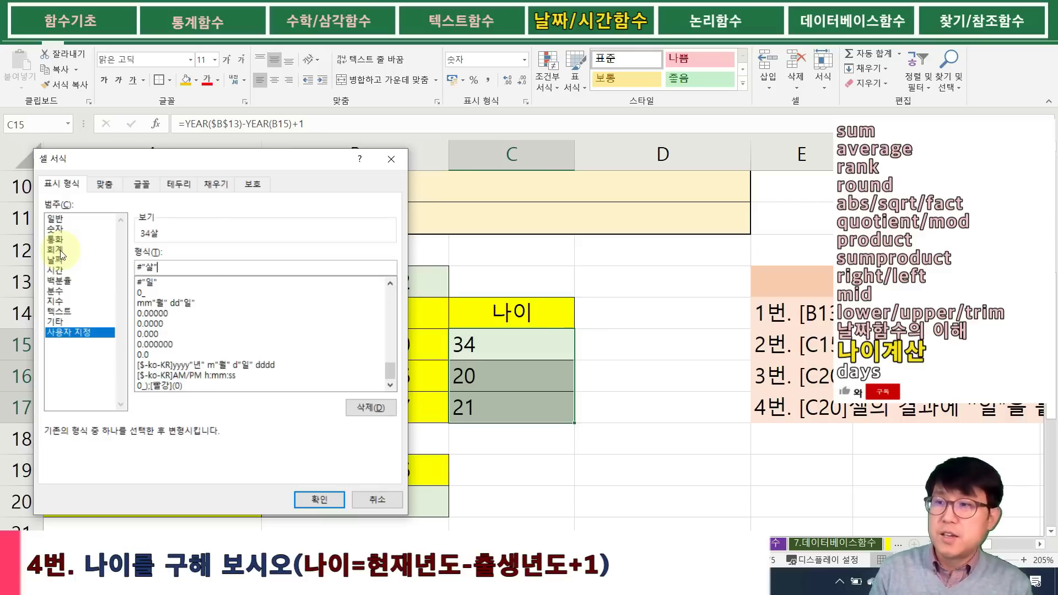
pyautogui.press('Return')
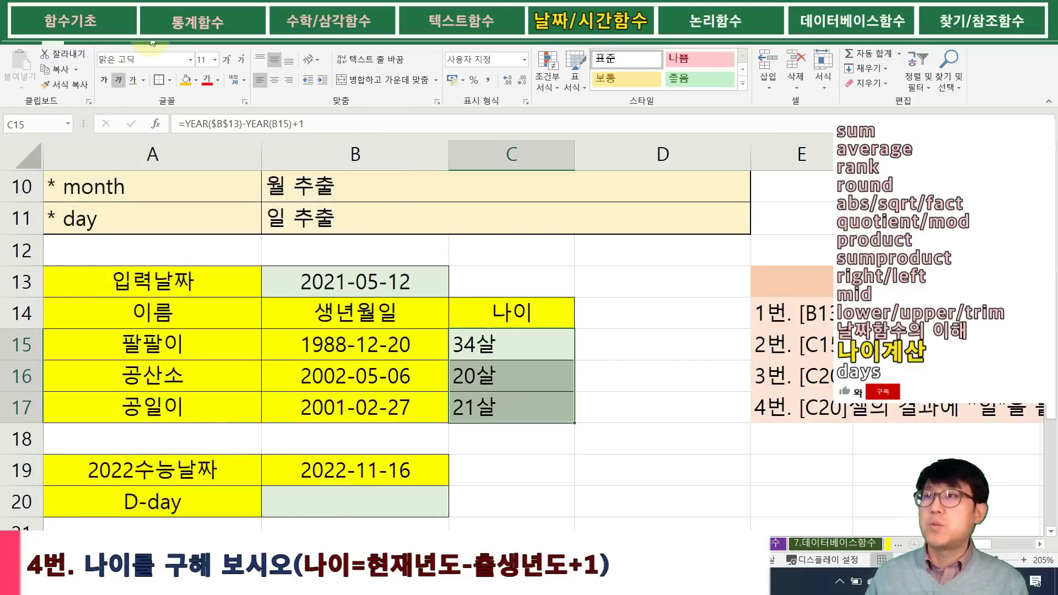
pyautogui.click(271, 79)
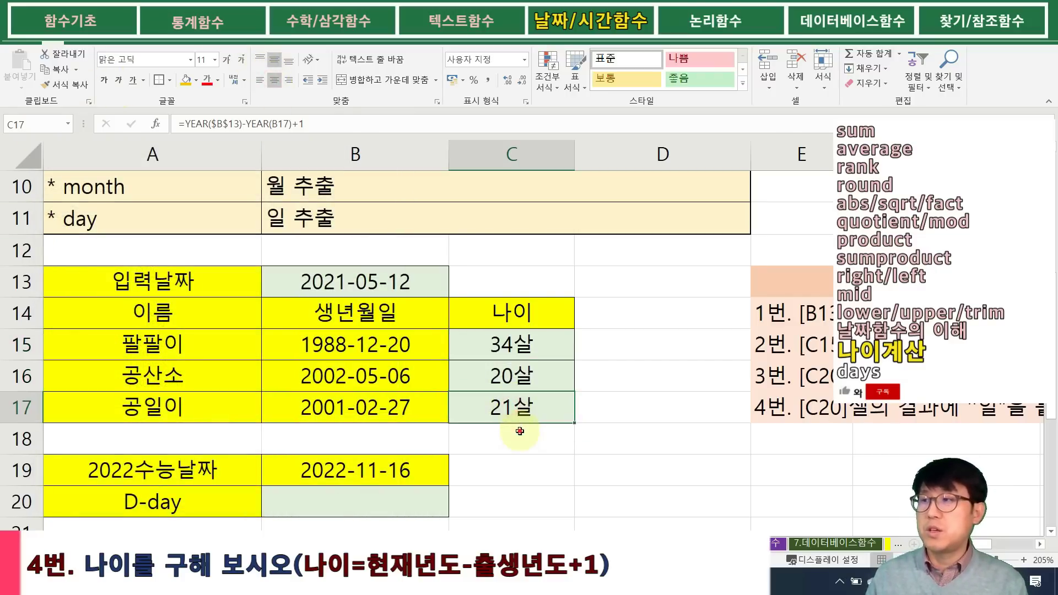
pyautogui.click(504, 440)
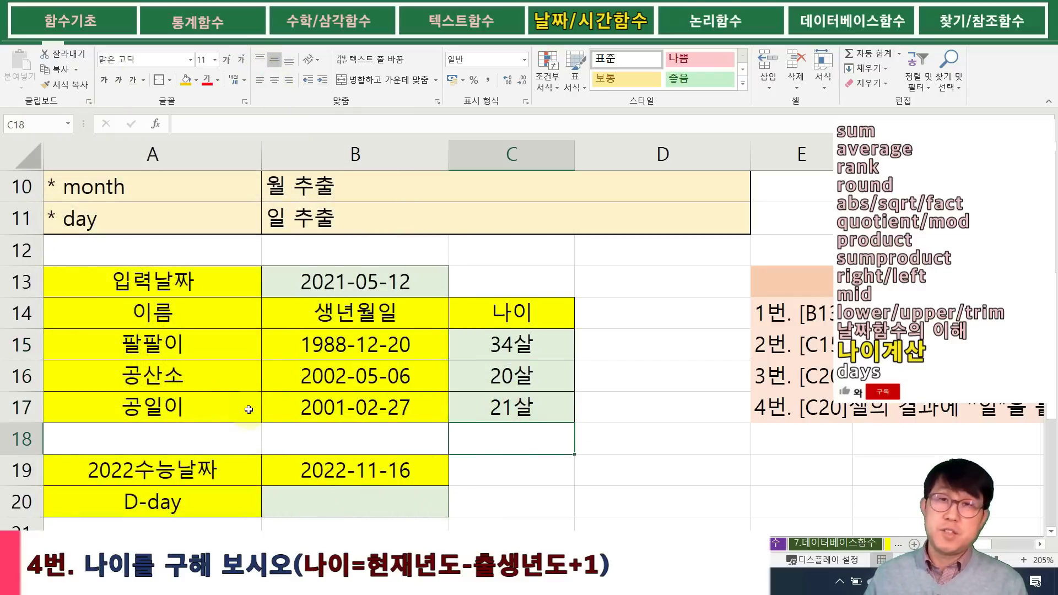
# - Start a DAYS formula in the D-day cell B20 with the exam date B19 as the end date
pyautogui.scroll(-3, 251, 397)
pyautogui.scroll(1, 279, 298)
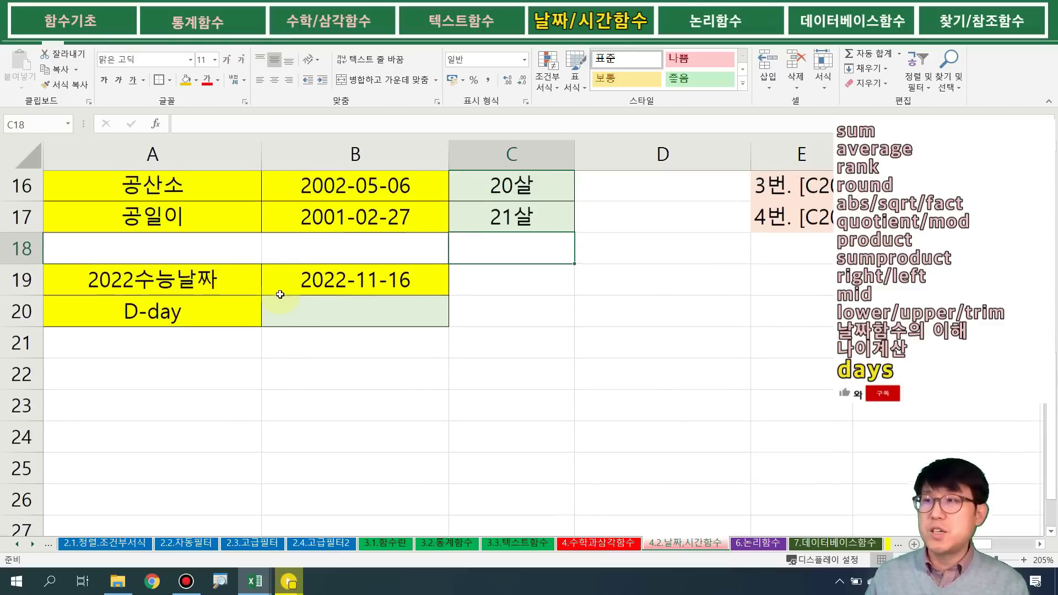
pyautogui.click(302, 310)
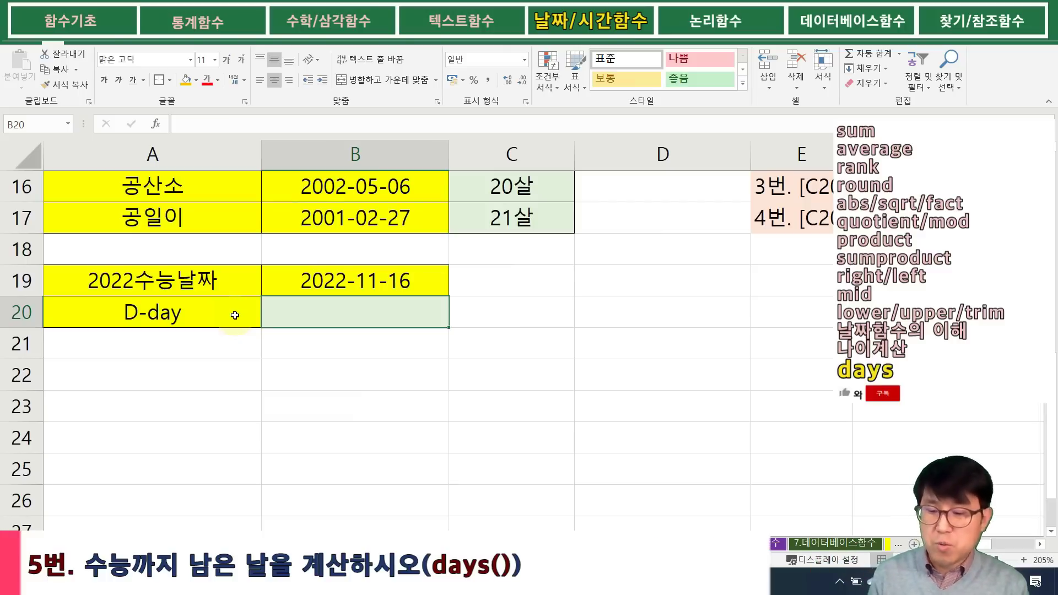
pyautogui.write('=')
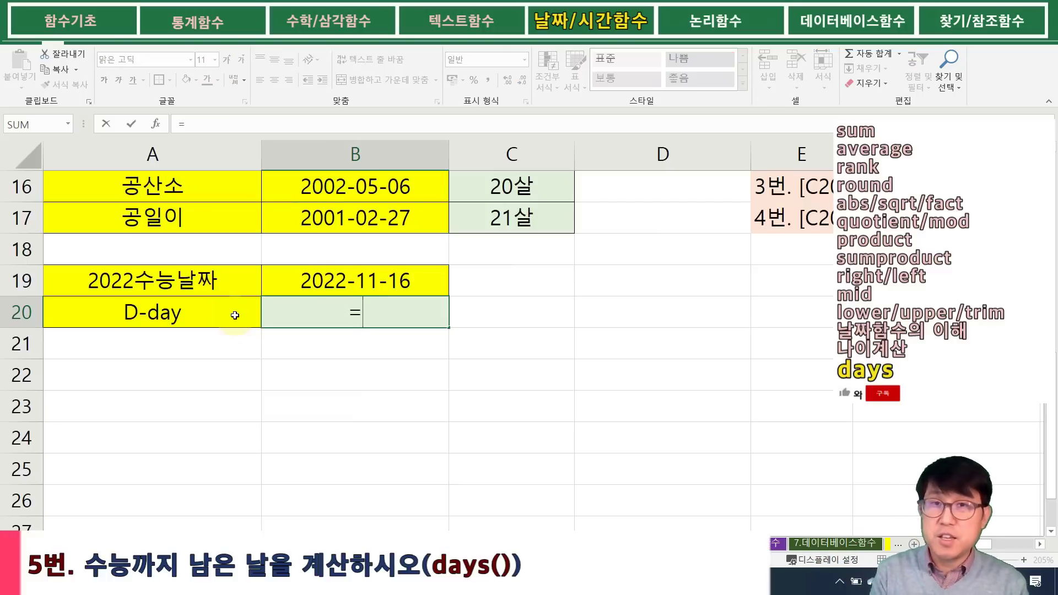
pyautogui.write('ㅇㅁ')
pyautogui.press('BackSpace')
pyautogui.press('BackSpace')
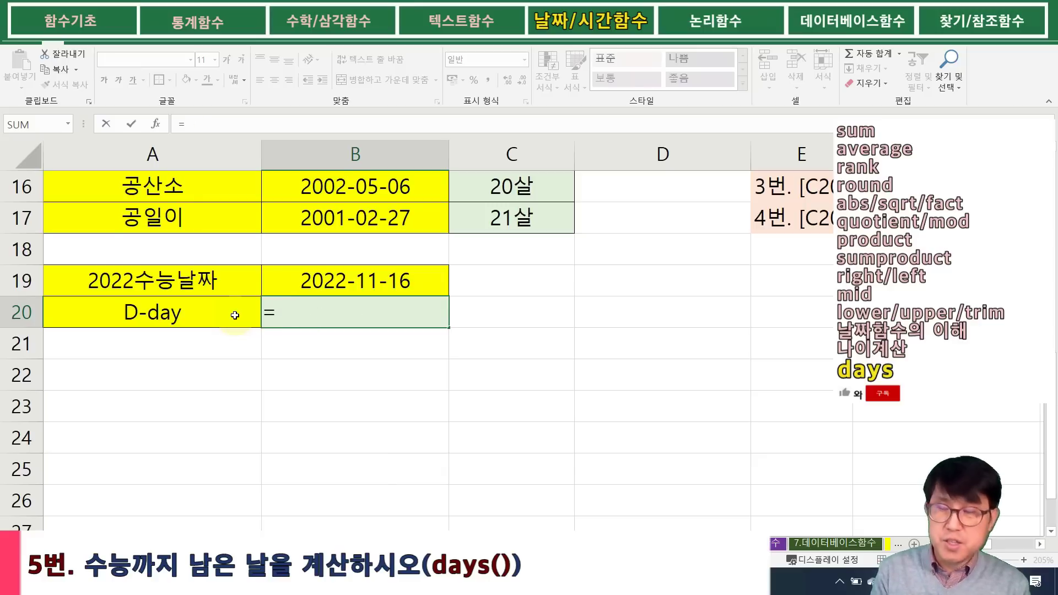
pyautogui.write('days(')
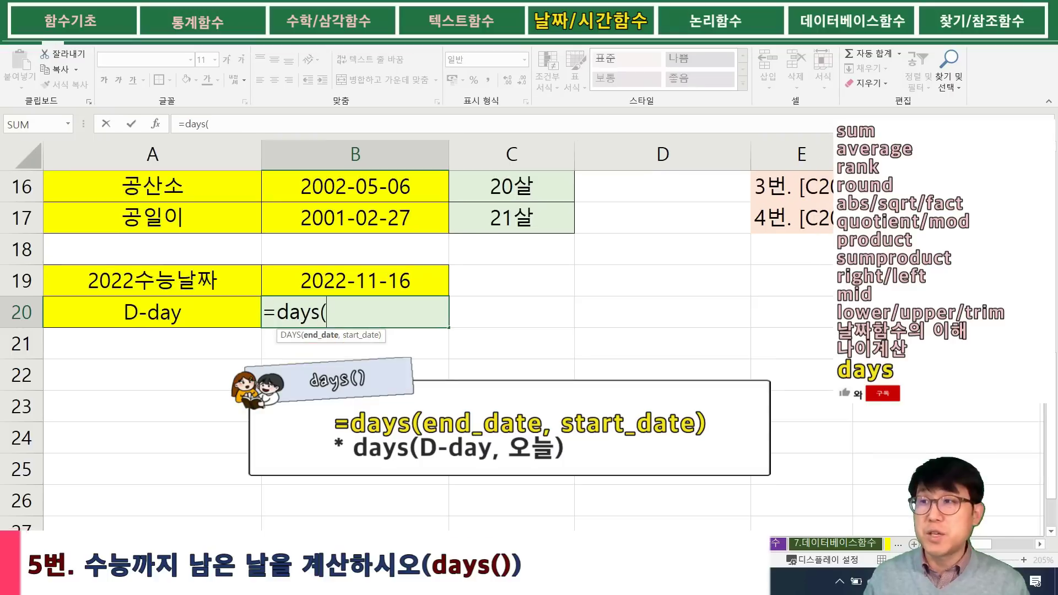
pyautogui.click(297, 287)
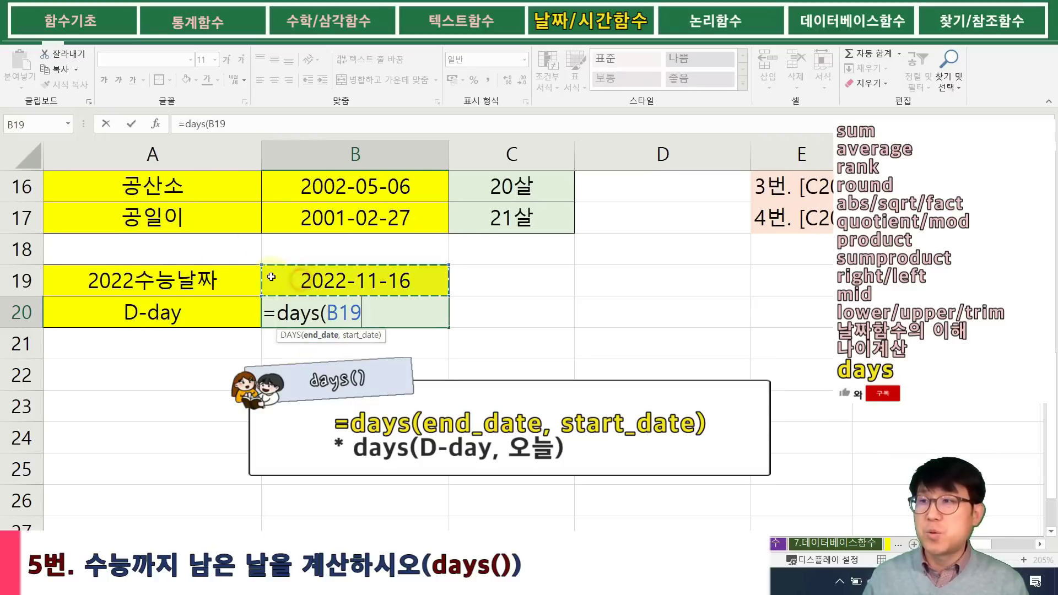
pyautogui.write(',')
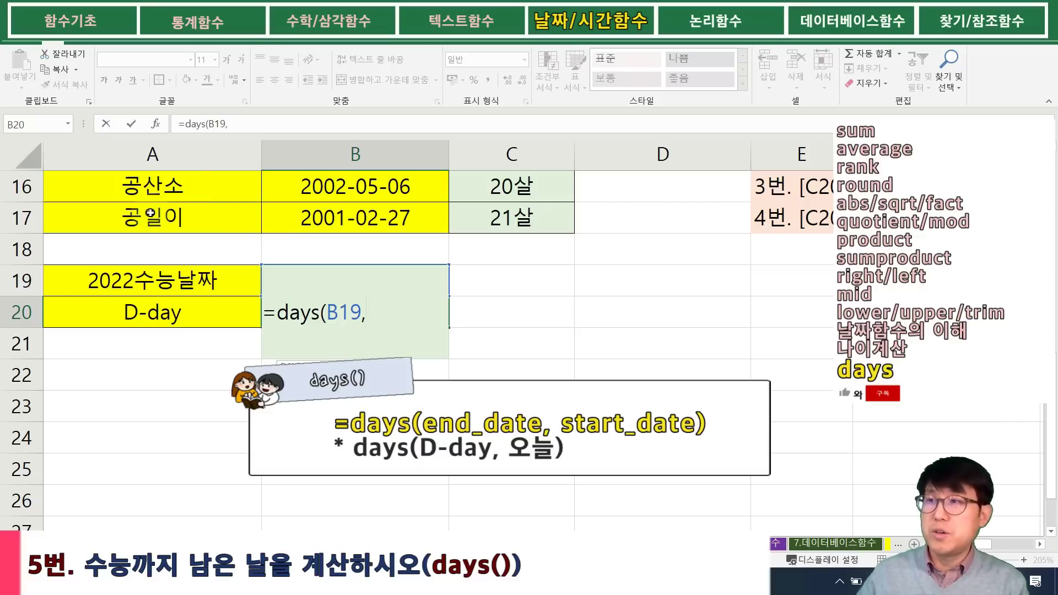
# - Complete the B20 formula as =days(B19,today()), using the current date as the start date
pyautogui.write('ye')
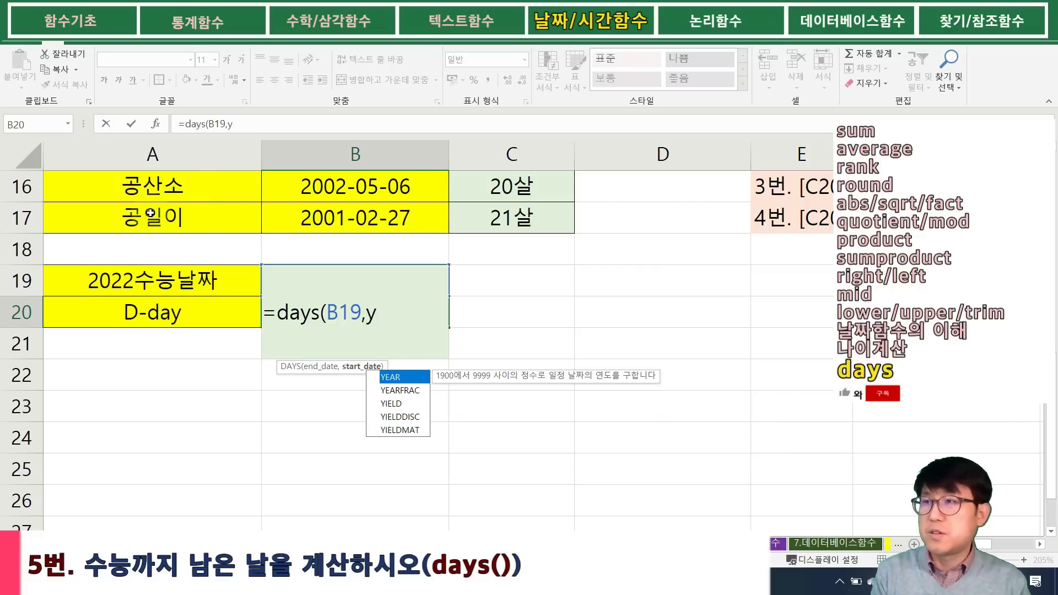
pyautogui.press('BackSpace')
pyautogui.write('d')
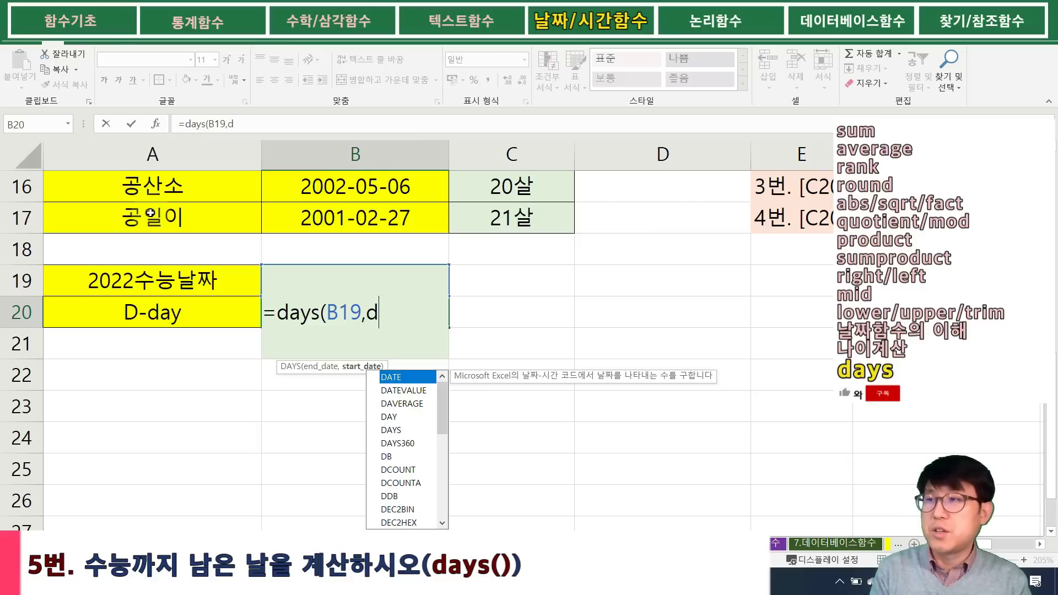
pyautogui.press('BackSpace')
pyautogui.write('today')
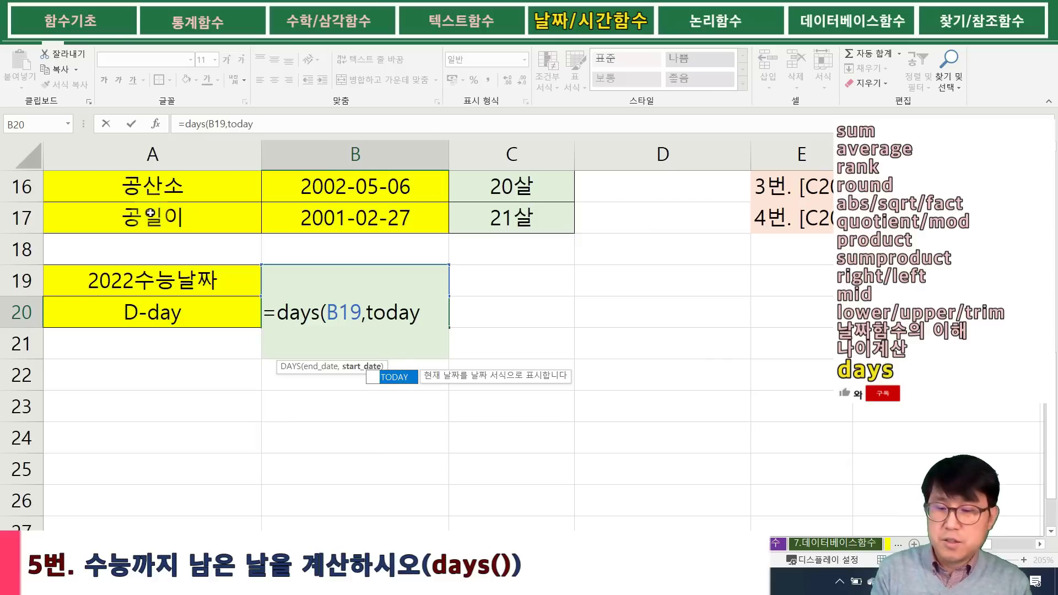
pyautogui.write('())')
pyautogui.press('Return')
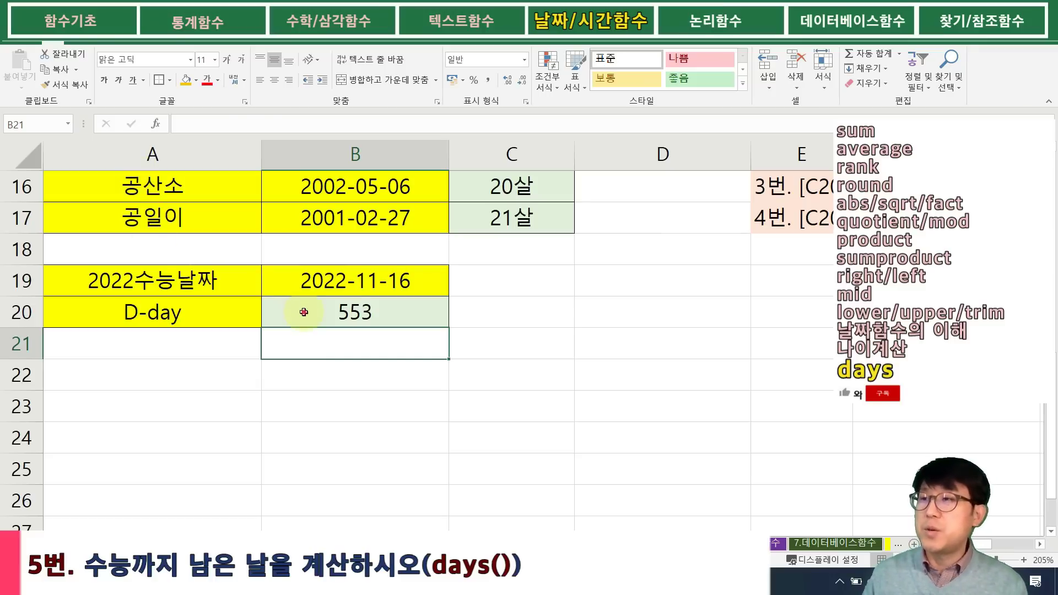
# - Examine the TODAY() argument in the B20 formula and compare it with the input date in B13
pyautogui.click(305, 310)
pyautogui.doubleClick(387, 308)
pyautogui.moveTo(250, 311); pyautogui.dragTo(323, 328)
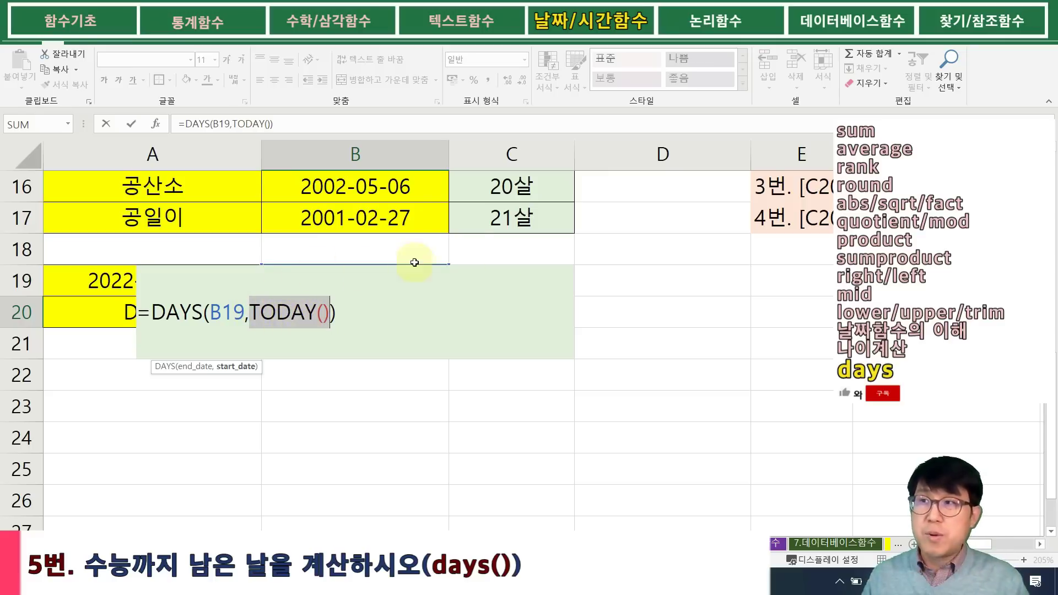
pyautogui.scroll(2, 352, 287)
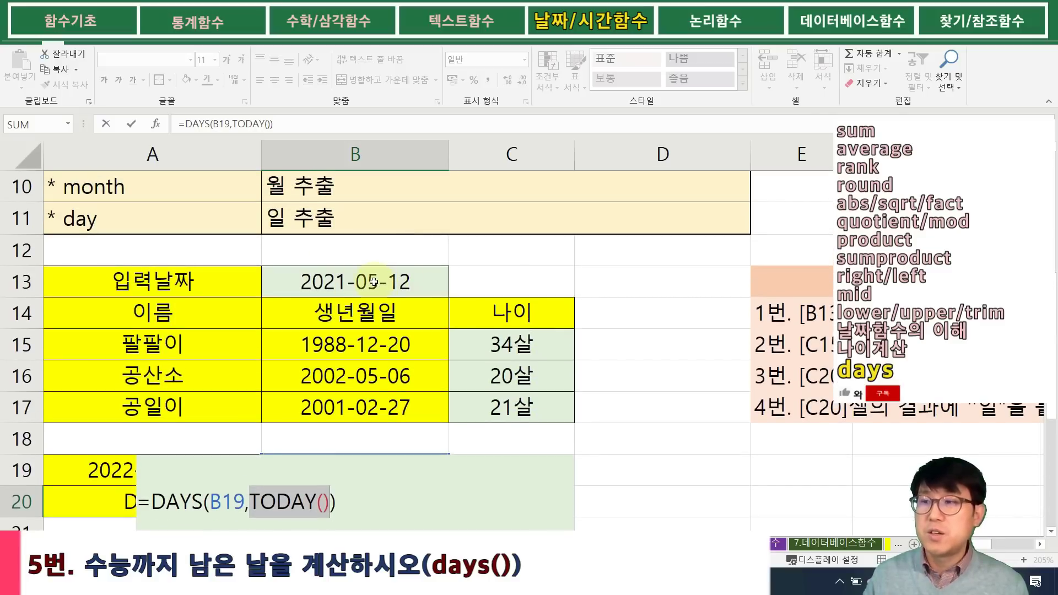
pyautogui.scroll(-2, 368, 315)
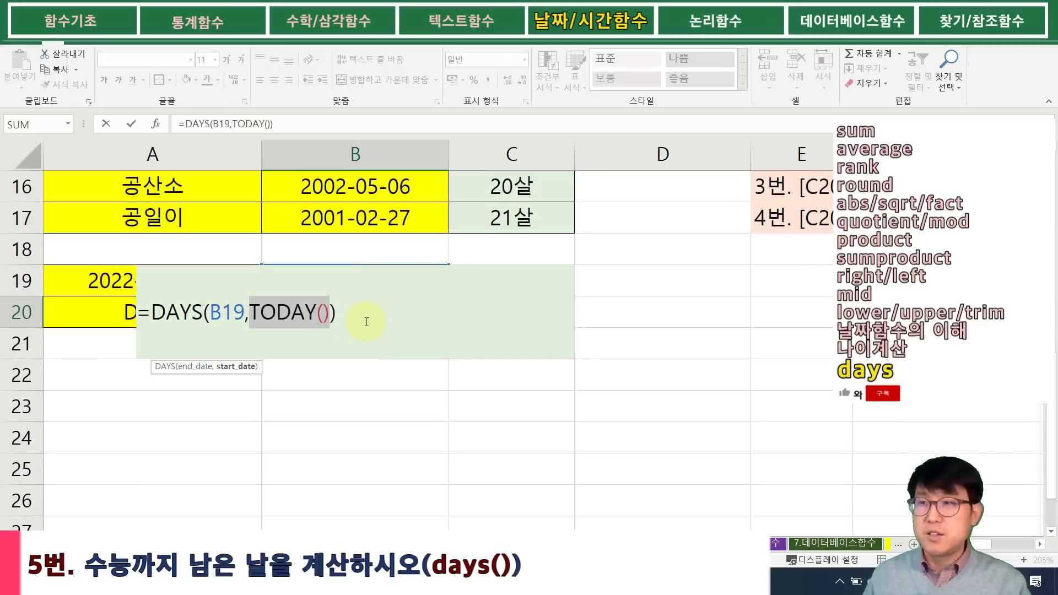
pyautogui.press('Return')
# - Finish editing the D-day formula in B20 and apply the custom number format #"살" to the cell
pyautogui.click(382, 319)
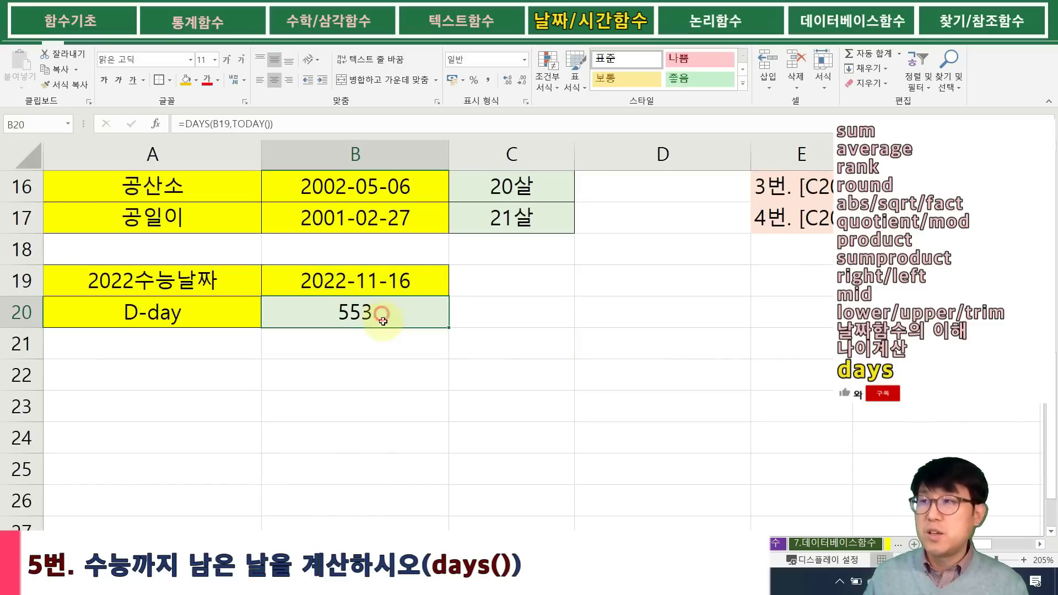
pyautogui.rightClick(382, 315)
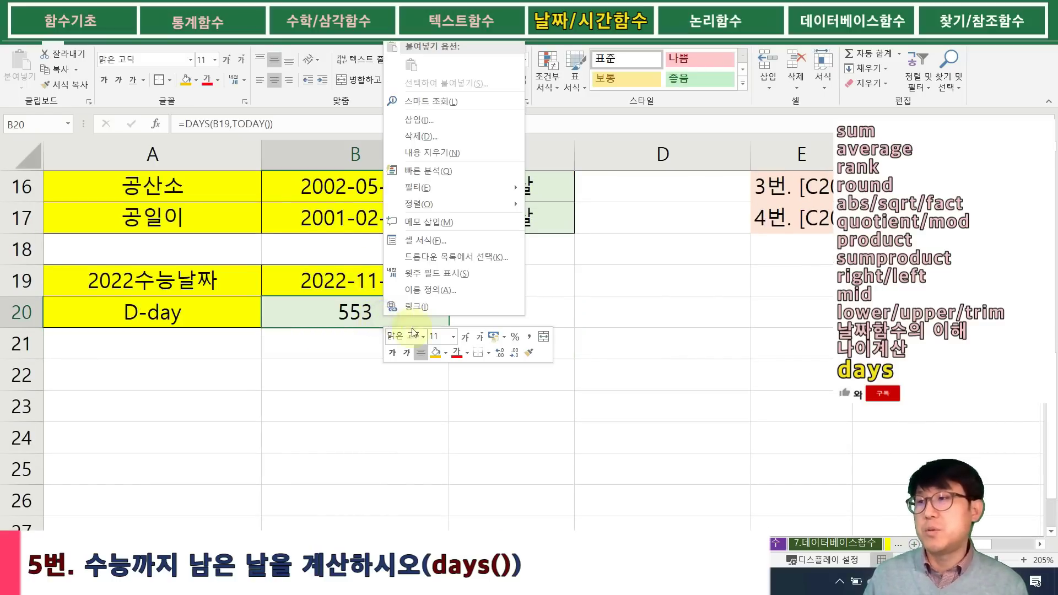
pyautogui.click(433, 243)
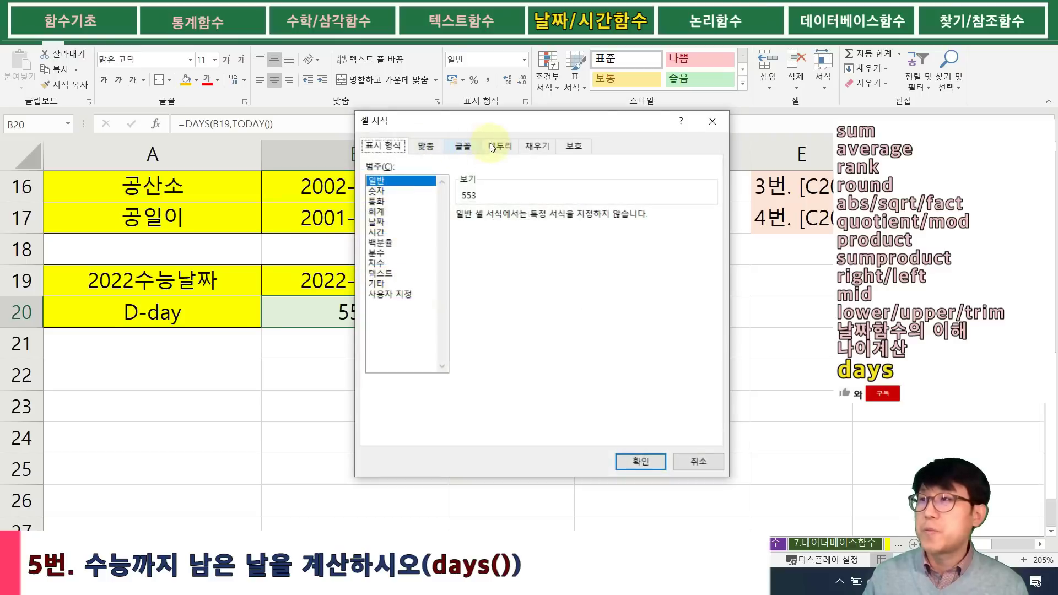
pyautogui.click(429, 148)
pyautogui.click(386, 146)
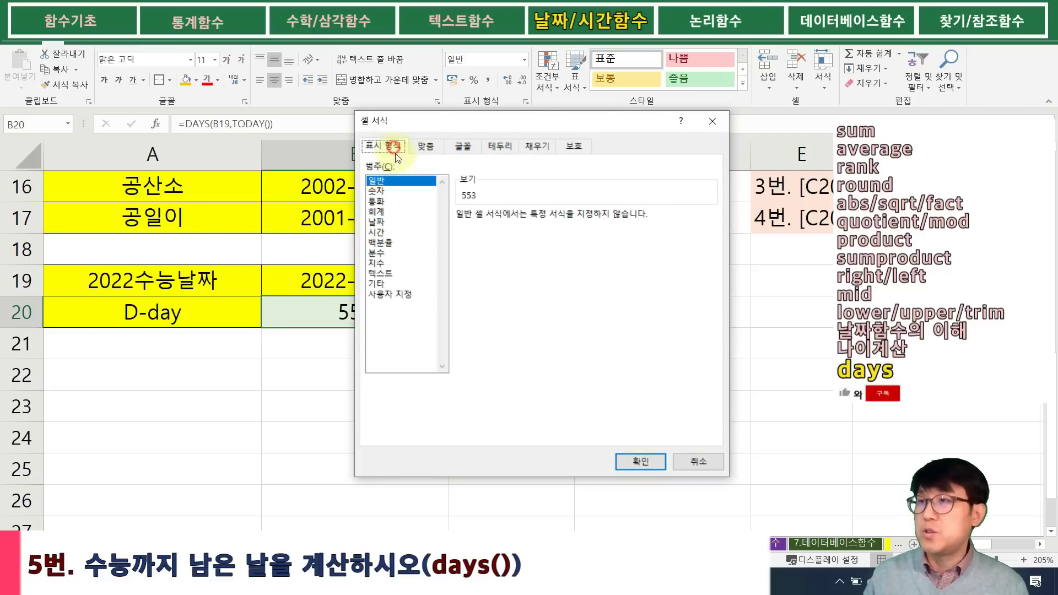
pyautogui.click(413, 294)
pyautogui.click(473, 248)
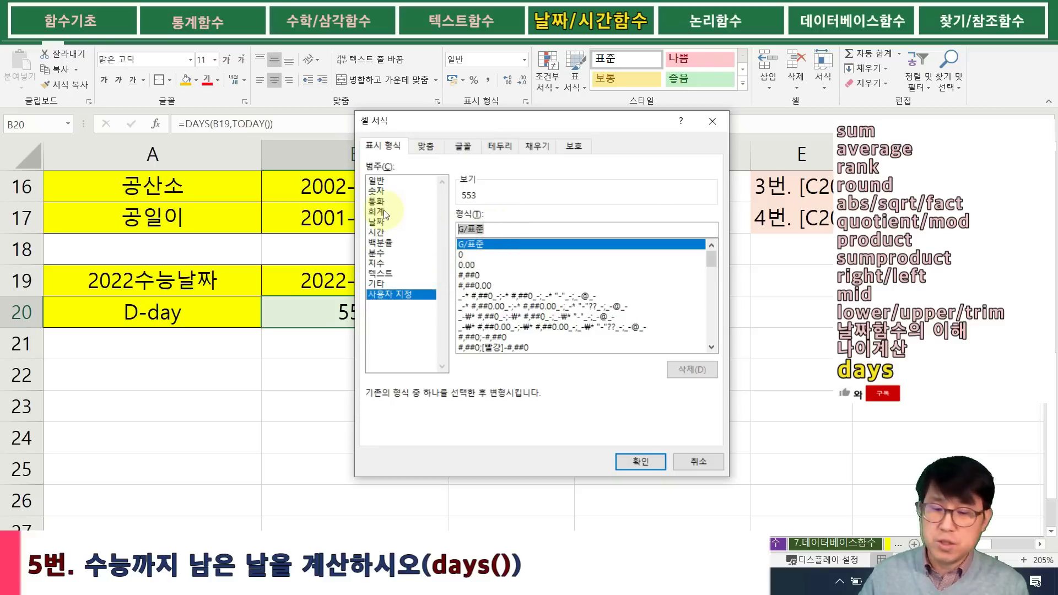
pyautogui.write('#')
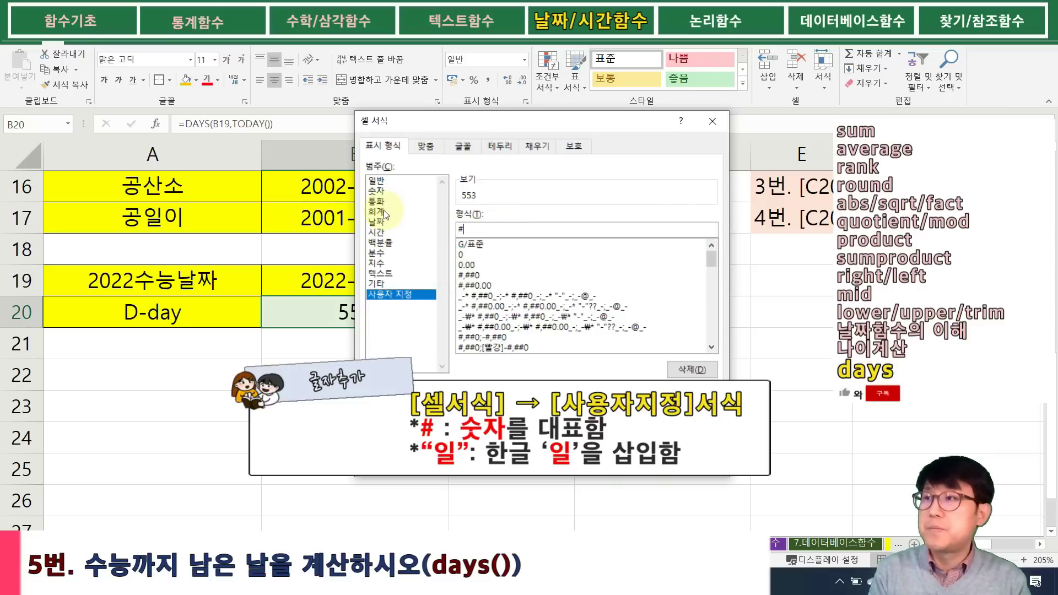
pyautogui.write('"살"')
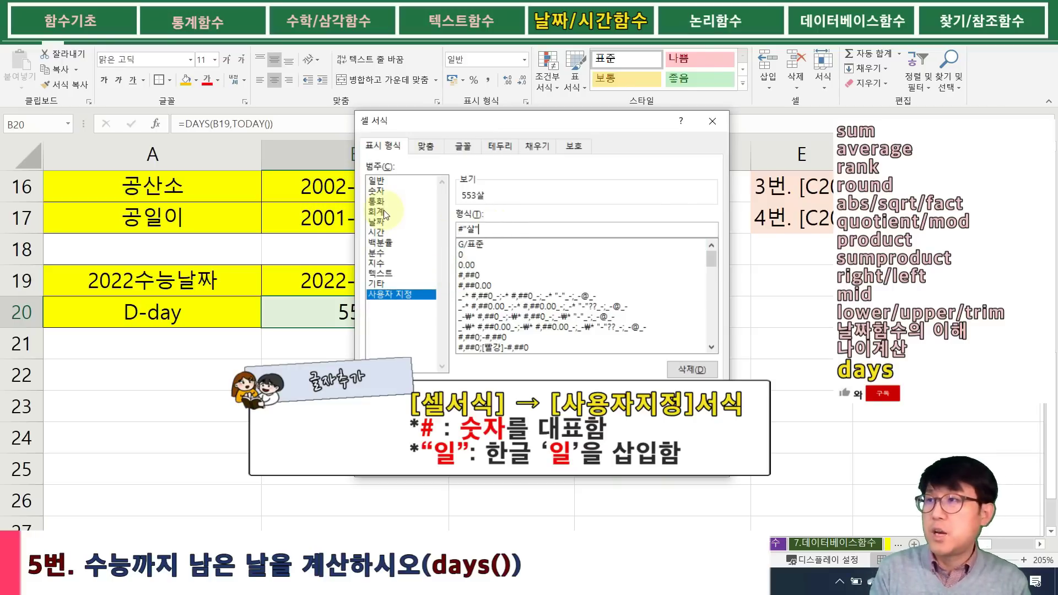
pyautogui.press('Return')
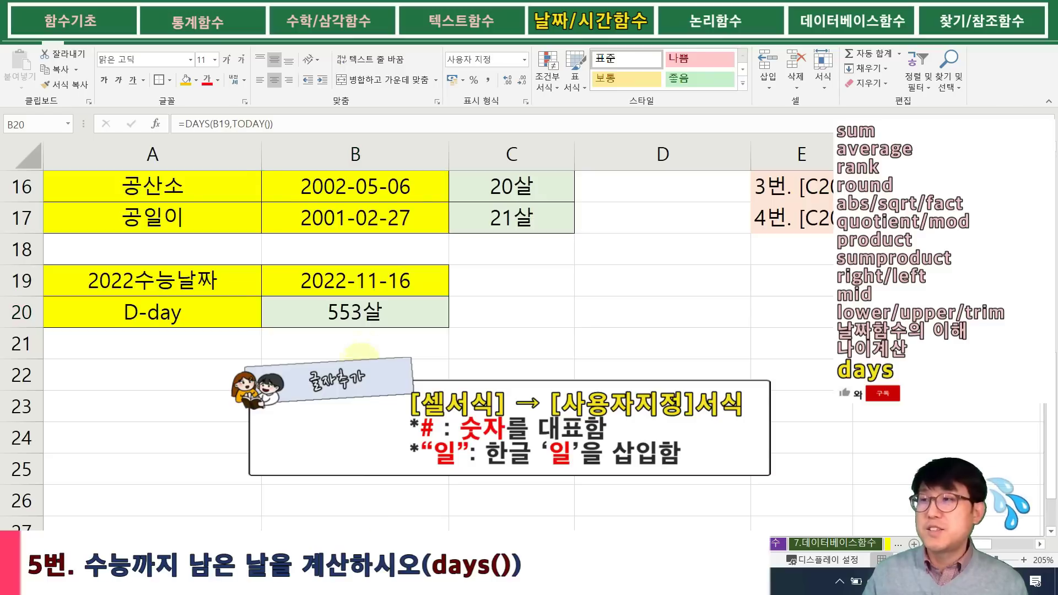
# - Replace the unit in the D-day cell B20's custom number format so that it reads #"일"
pyautogui.click(383, 317)
pyautogui.doubleClick(383, 318)
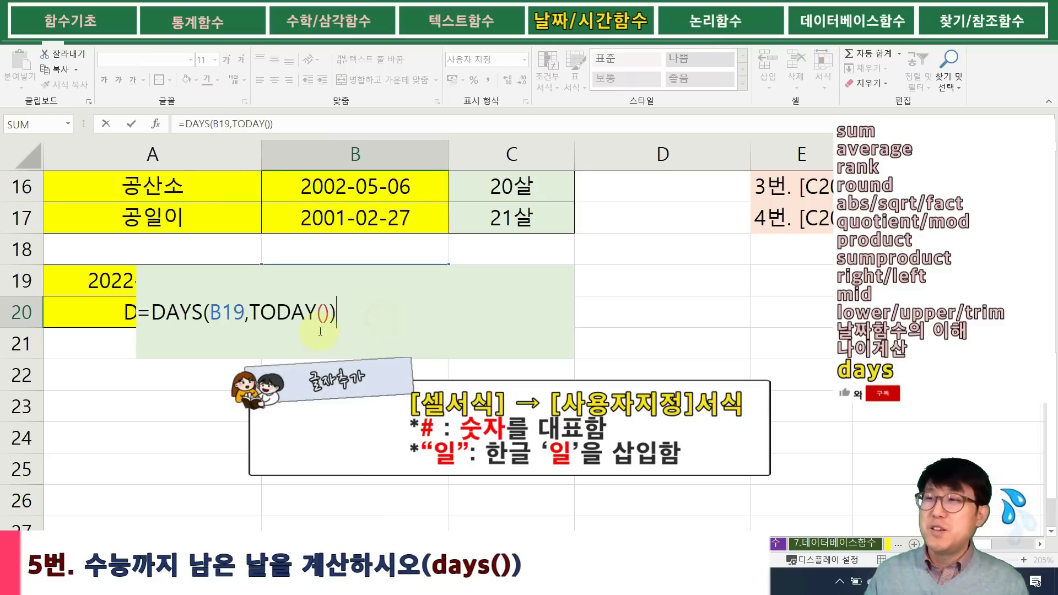
pyautogui.press('Escape')
pyautogui.rightClick(325, 317)
pyautogui.click(365, 239)
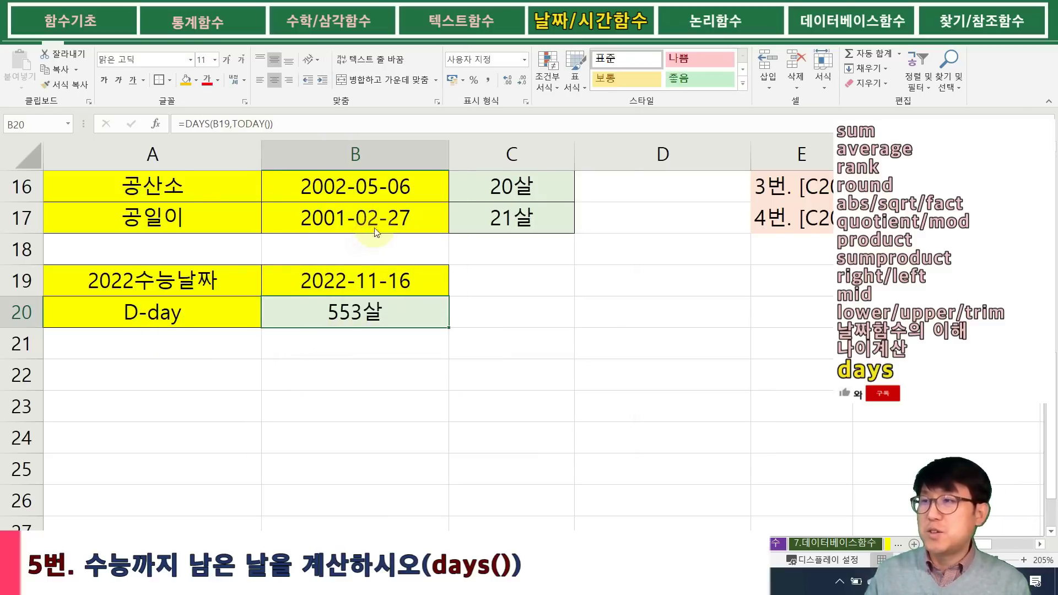
pyautogui.click(391, 216)
pyautogui.doubleClick(385, 215)
pyautogui.write('ㅇ')
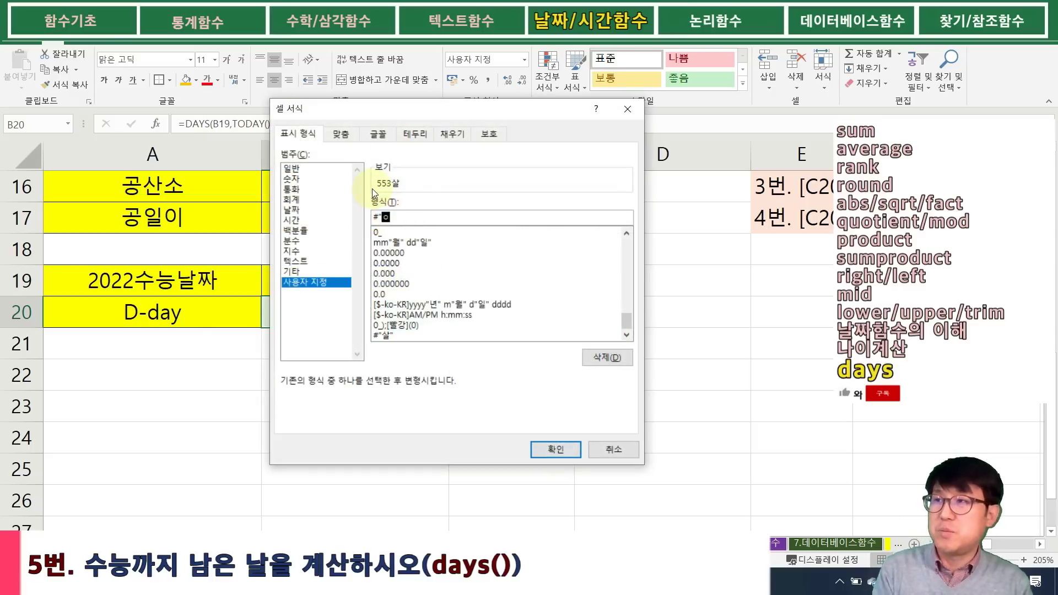
pyautogui.press('Return')
pyautogui.moveTo(292, 249); pyautogui.dragTo(309, 284)
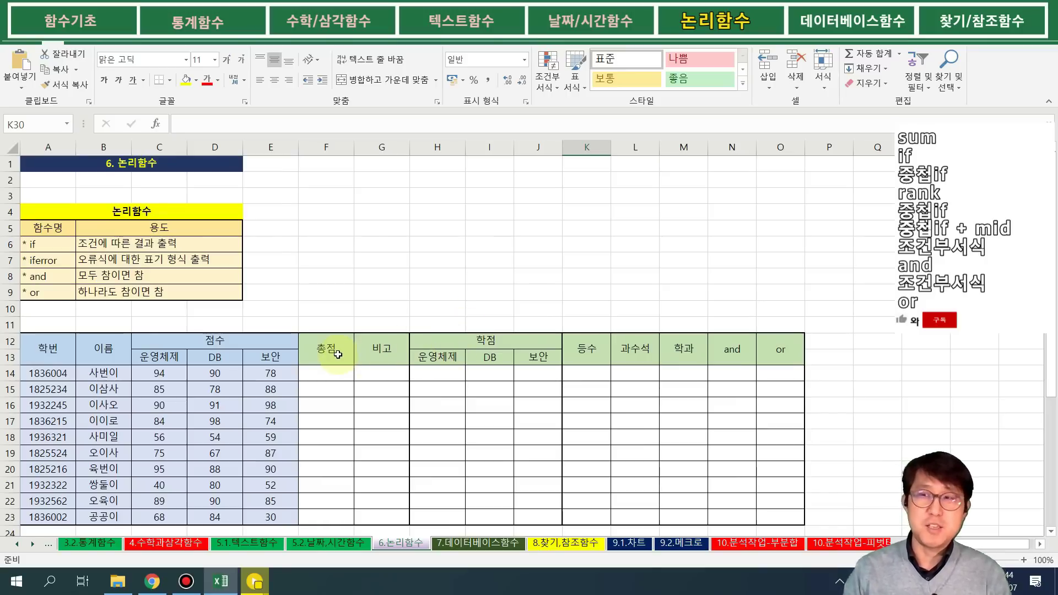
# - Total the first student's three subject scores in F14 with =sum(C14:E14) and fill the formula down to F23
pyautogui.scroll(-3, 342, 377)
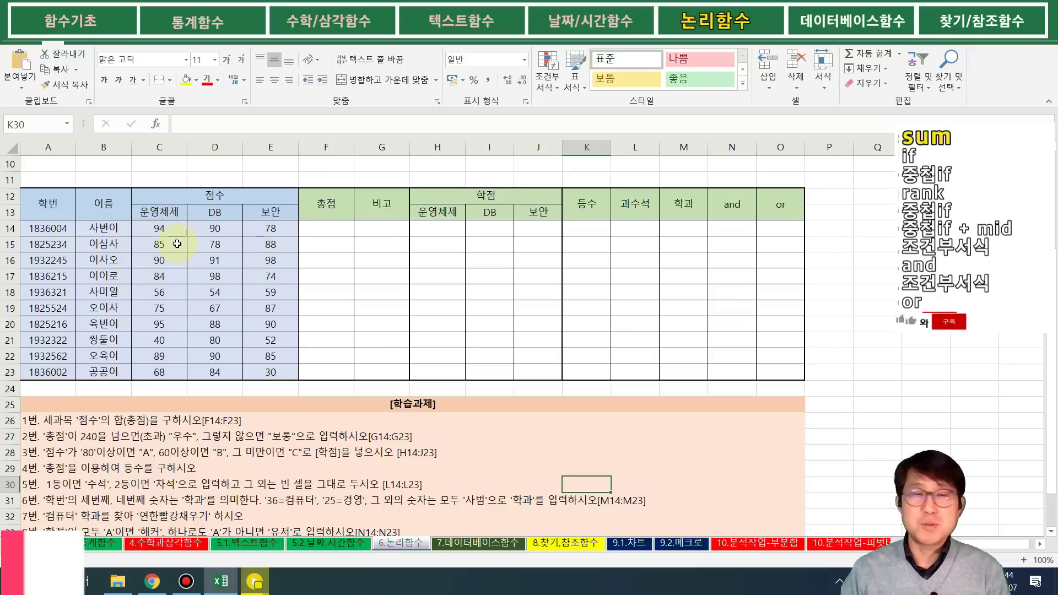
pyautogui.click(341, 227)
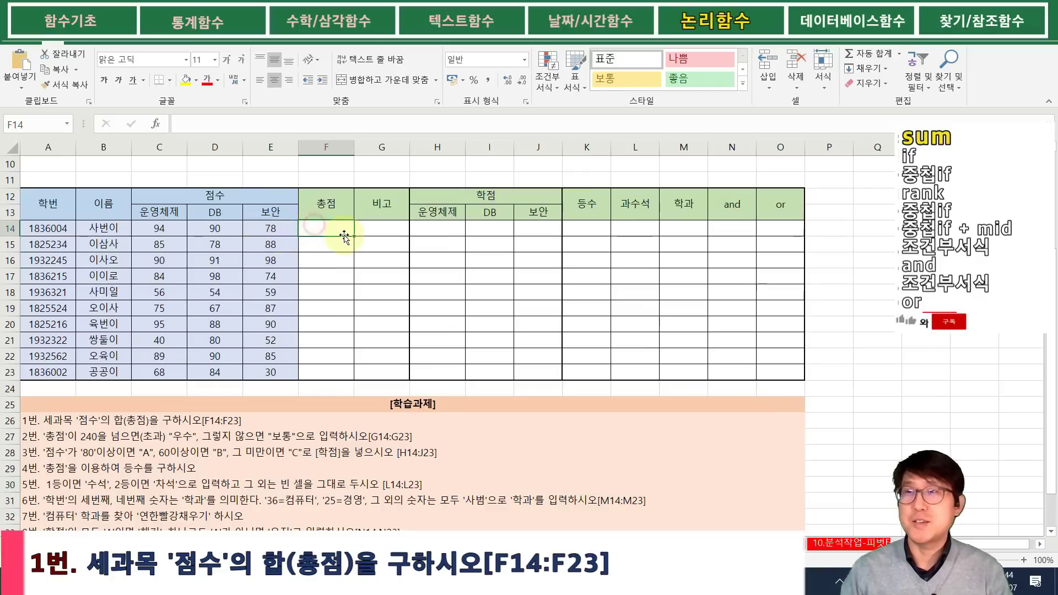
pyautogui.write('=s')
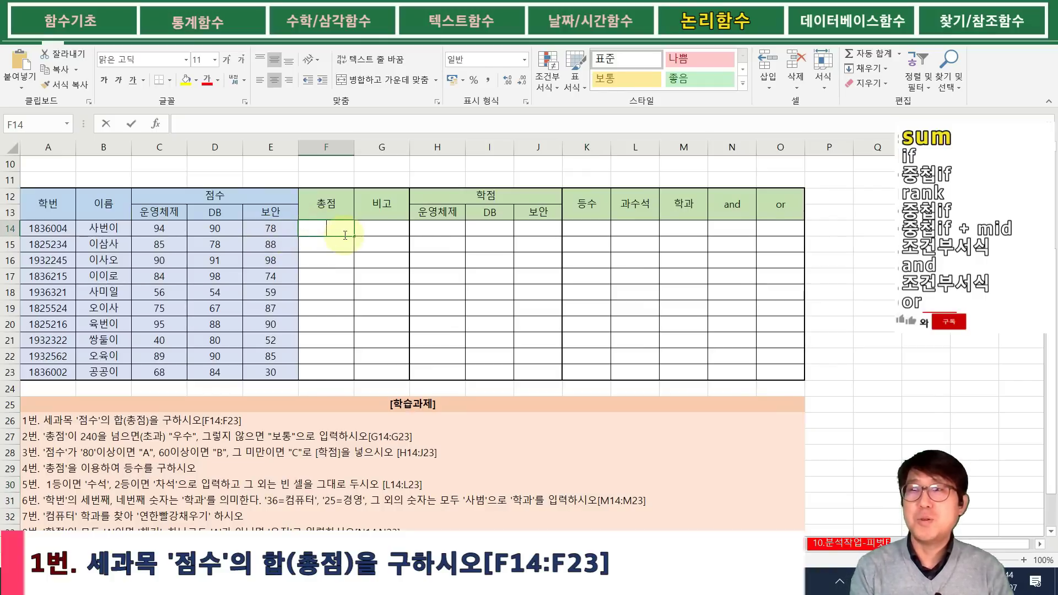
pyautogui.write('um(')
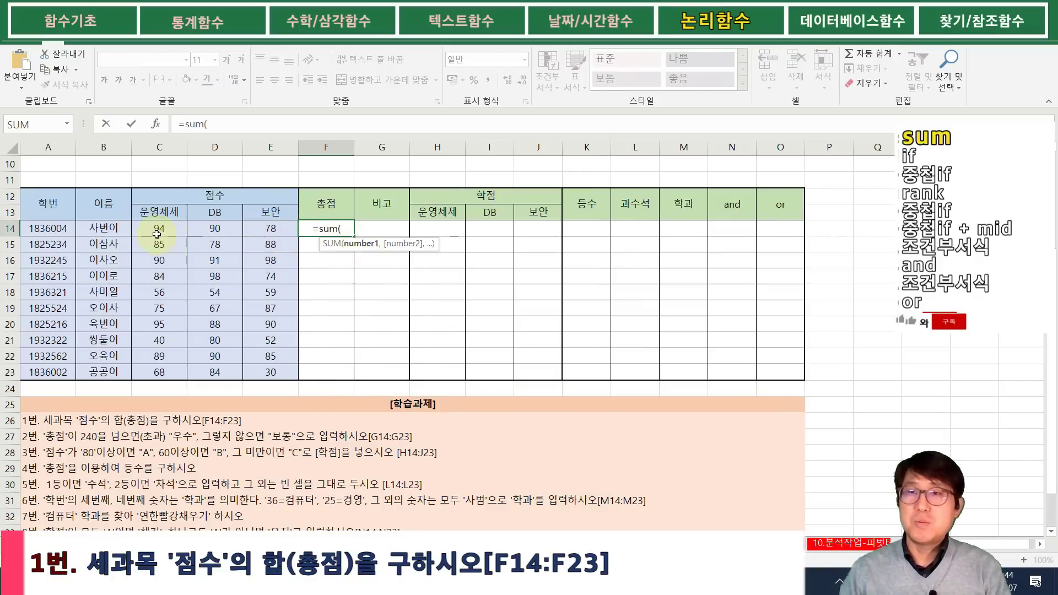
pyautogui.moveTo(166, 228); pyautogui.dragTo(272, 226)
pyautogui.write(')')
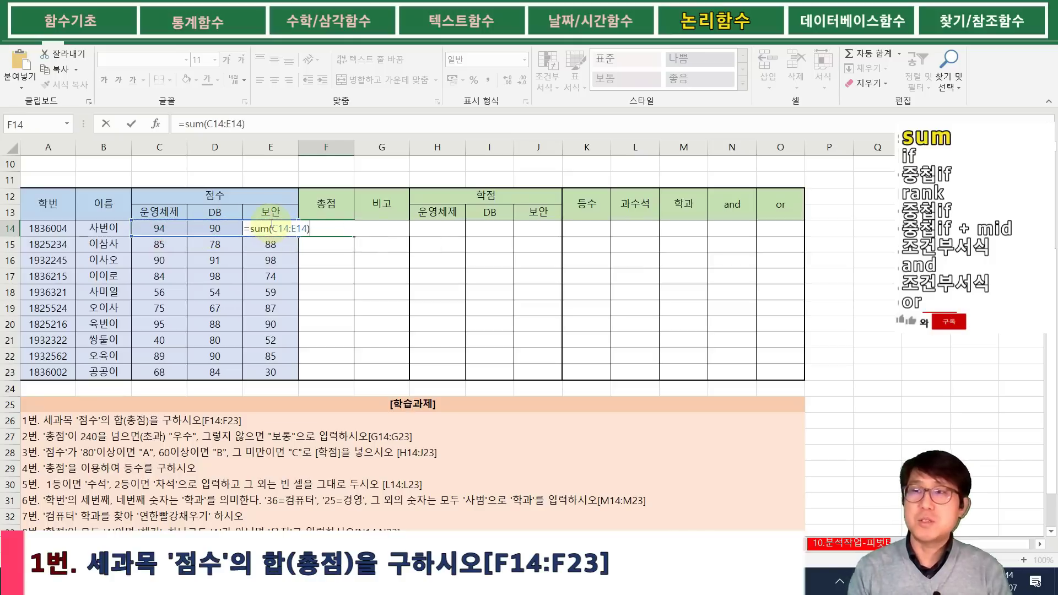
pyautogui.press('Return')
pyautogui.click(339, 231)
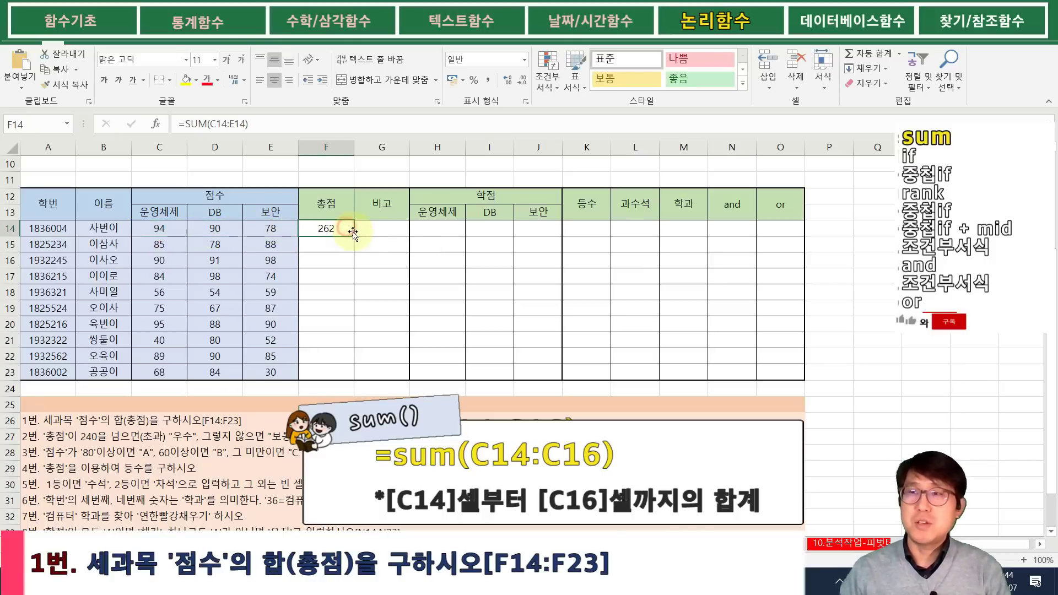
pyautogui.moveTo(354, 234); pyautogui.dragTo(354, 379)
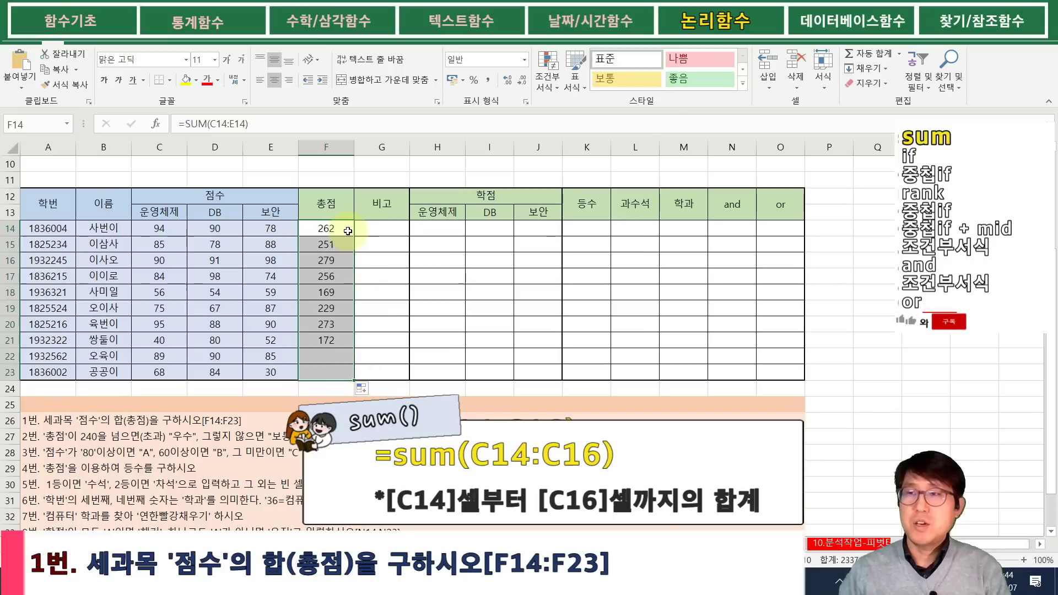
# - Start an IF formula in G14, the first cell of the 비고 column
pyautogui.click(366, 229)
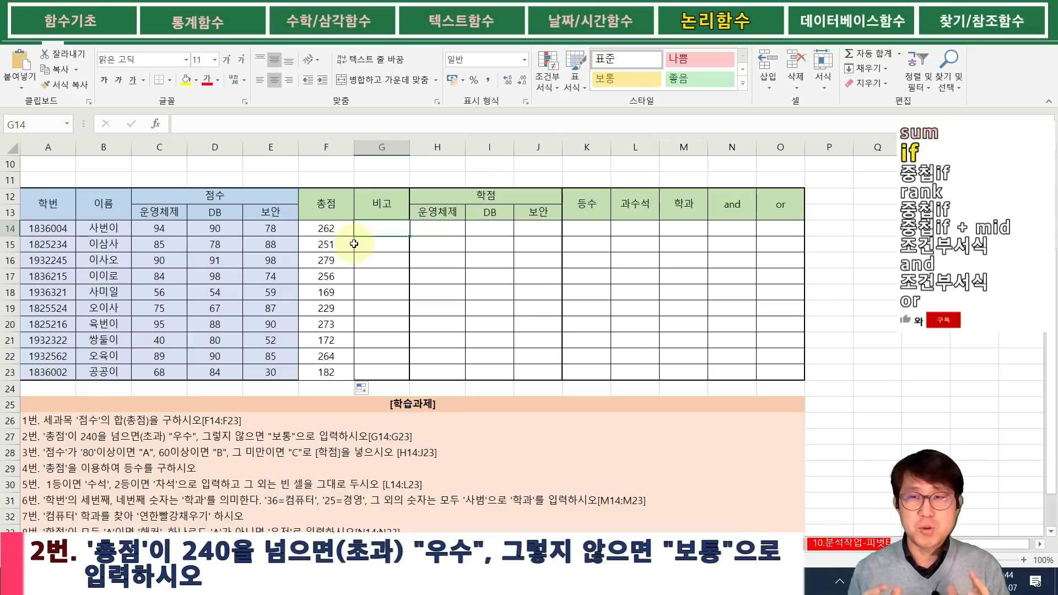
pyautogui.scroll(3, 350, 239)
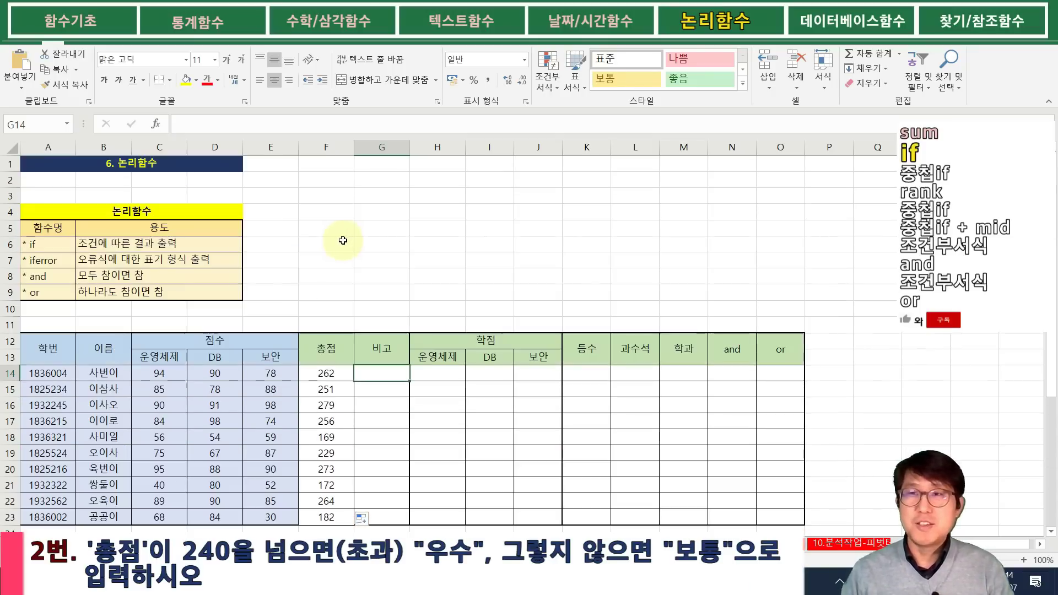
pyautogui.scroll(-2, 349, 239)
pyautogui.scroll(-1, 369, 284)
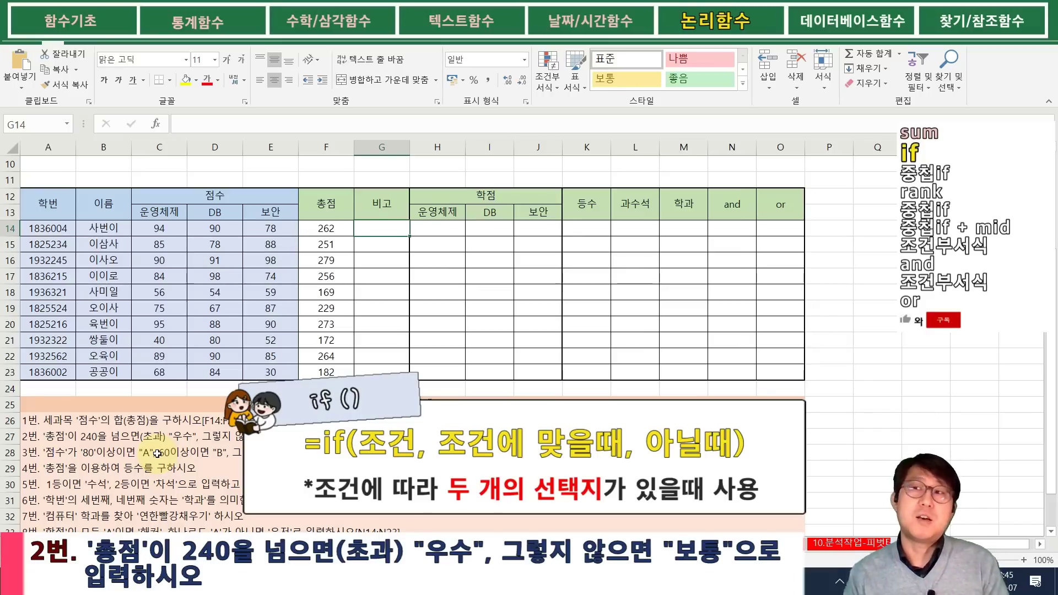
pyautogui.write('if')
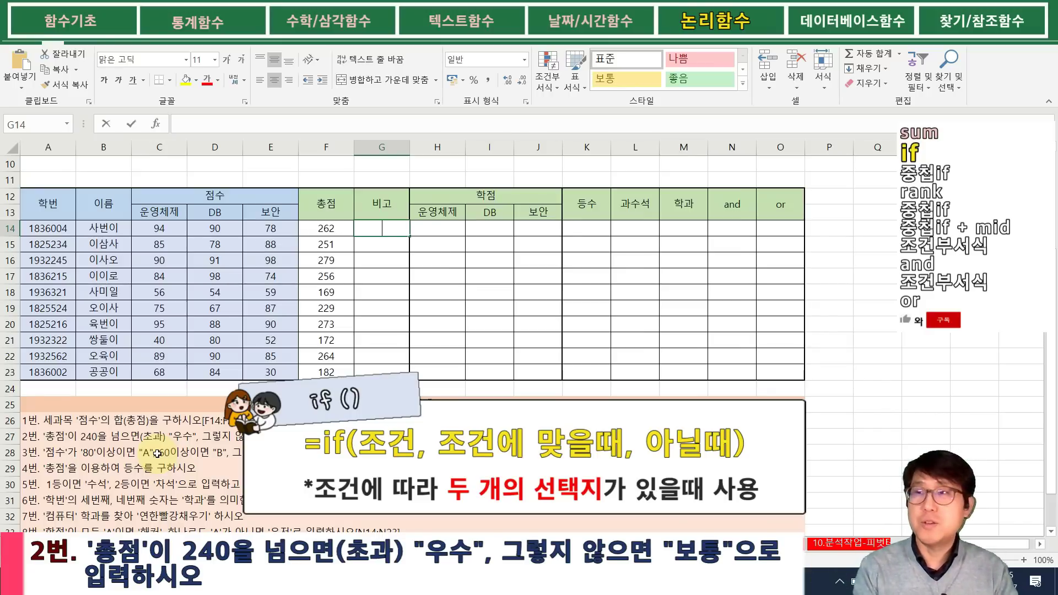
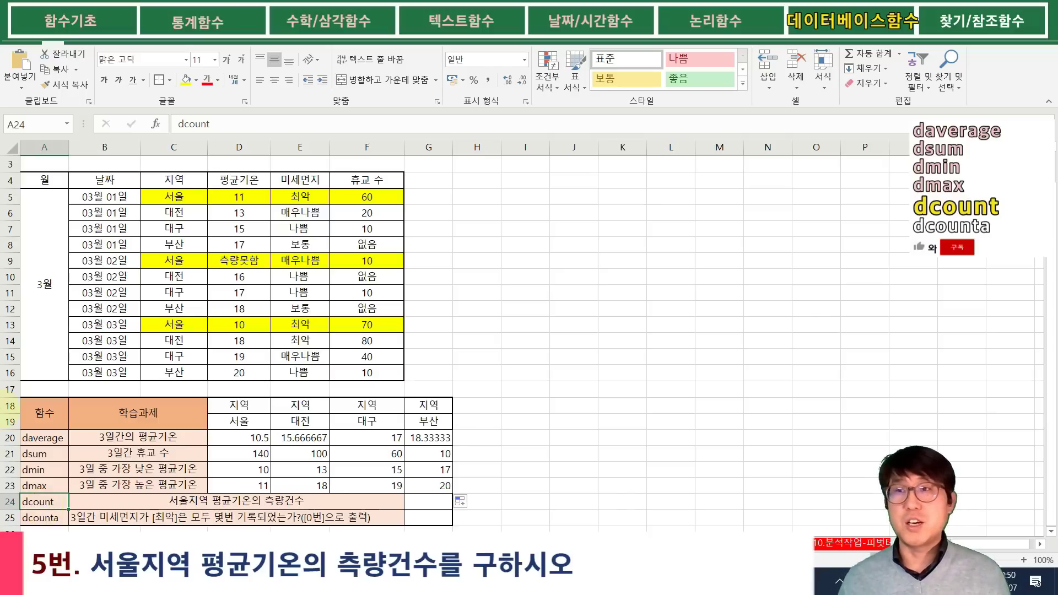
# - Count the Seoul average-temperature measurements in G24 with =dcount(B4:F16,3,C4:C5)
pyautogui.moveTo(238, 179); pyautogui.dragTo(236, 374)
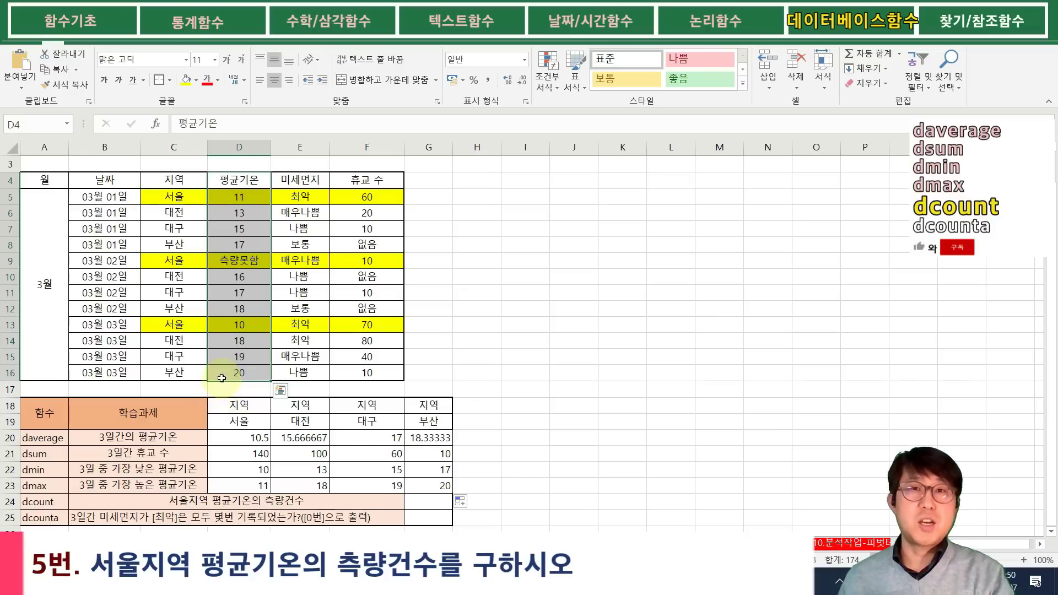
pyautogui.click(419, 502)
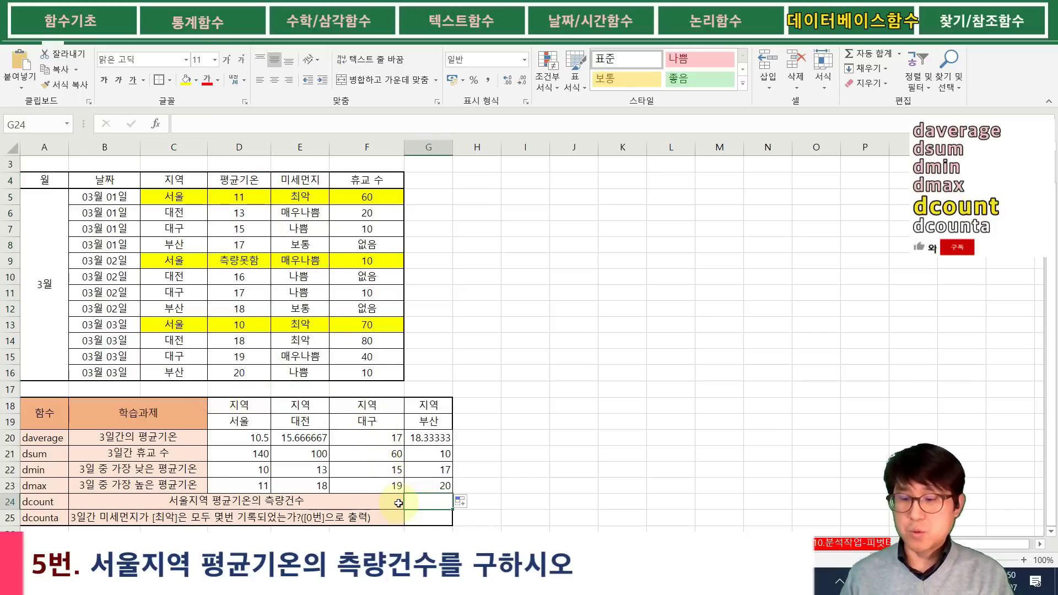
pyautogui.write('=dc')
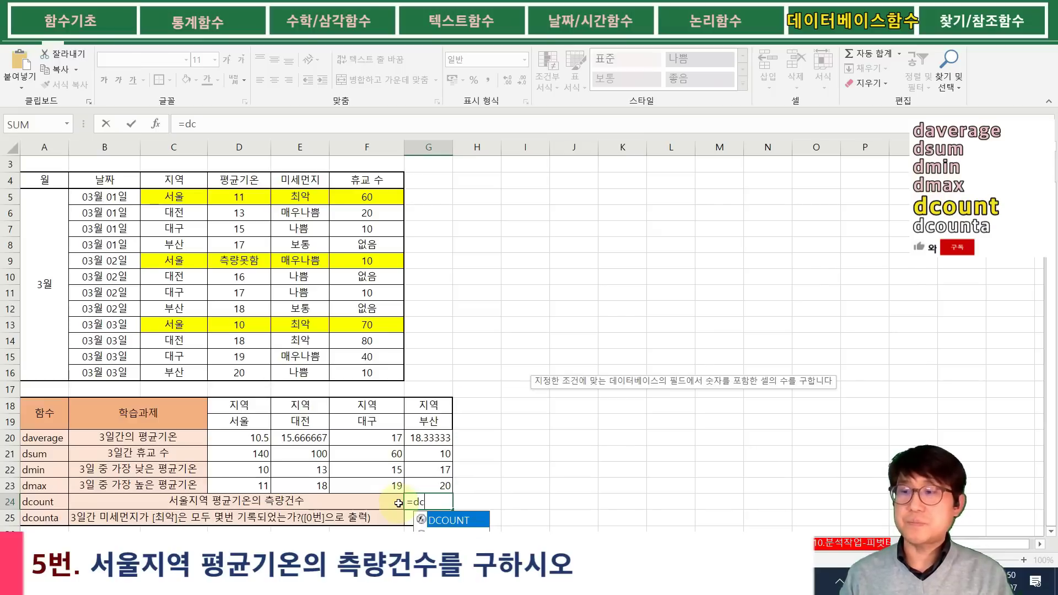
pyautogui.write('ount(')
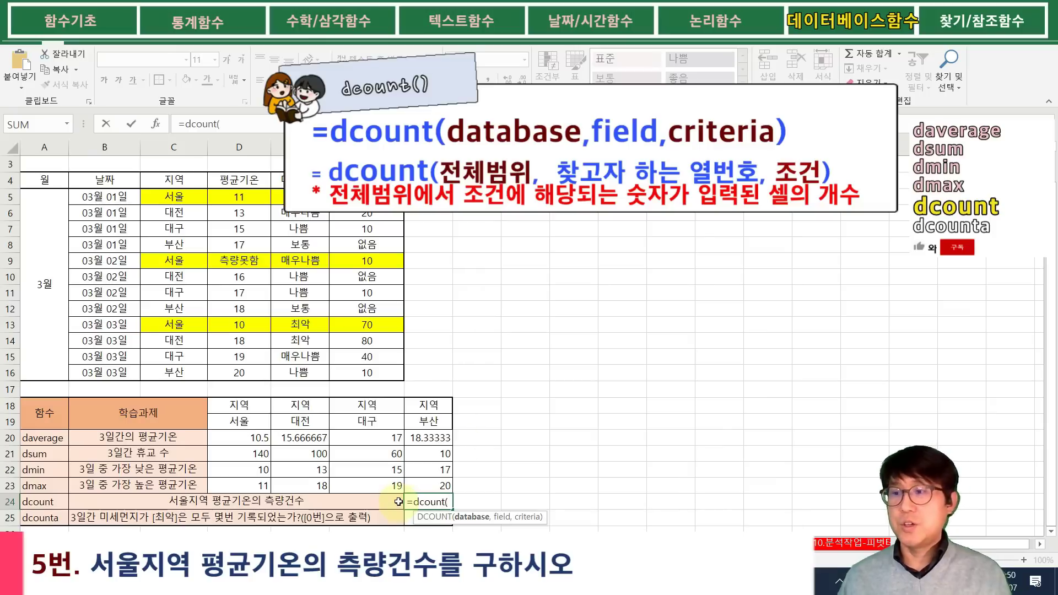
pyautogui.moveTo(127, 182); pyautogui.dragTo(377, 374)
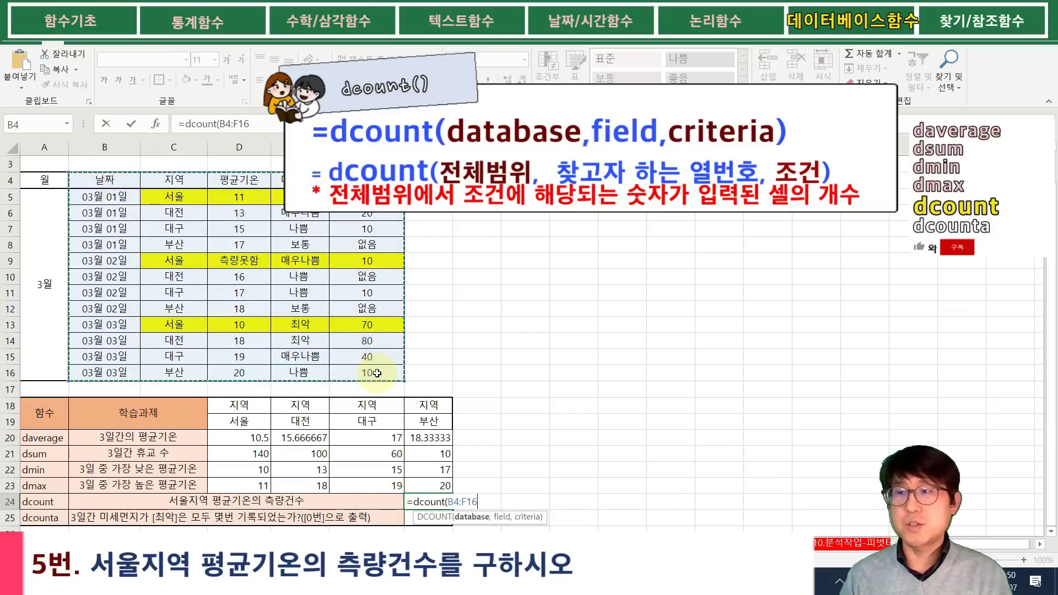
pyautogui.write(',3,')
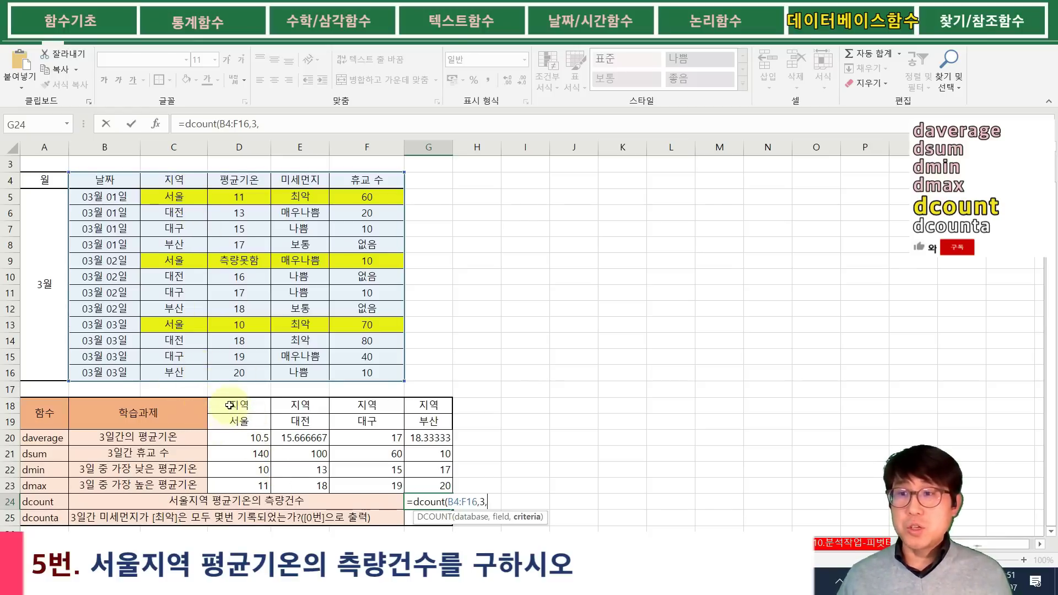
pyautogui.moveTo(228, 406); pyautogui.dragTo(239, 422)
pyautogui.moveTo(184, 181); pyautogui.dragTo(172, 199)
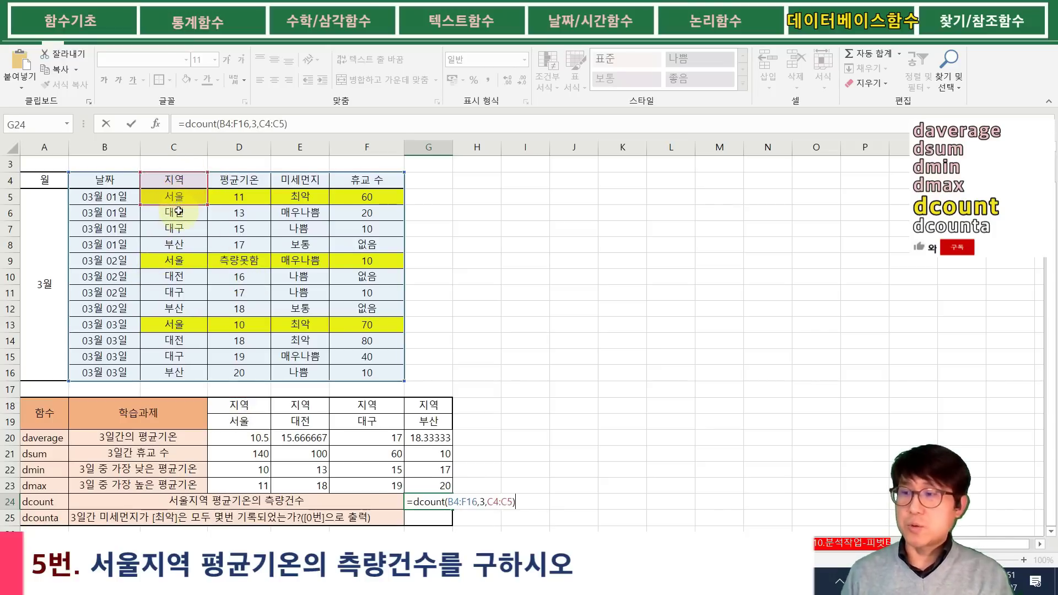
pyautogui.press('Return')
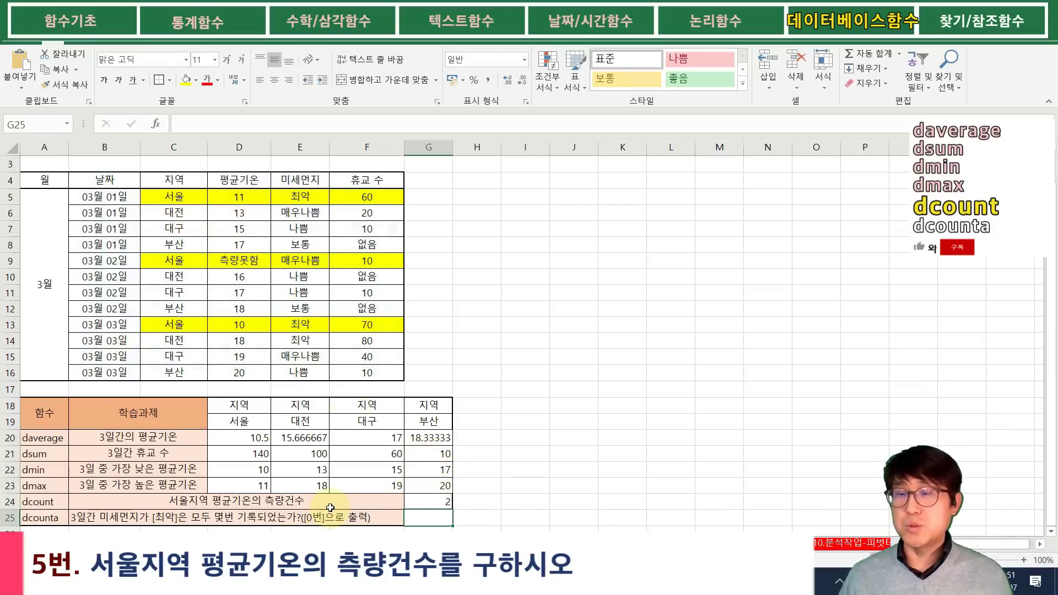
# - Examine the Seoul records in rows 5, 9 and 13, comparing their average-temperature entries with the DCOUNT result
pyautogui.moveTo(158, 197); pyautogui.dragTo(319, 199)
pyautogui.moveTo(172, 262); pyautogui.dragTo(337, 258)
pyautogui.moveTo(161, 325); pyautogui.dragTo(359, 325)
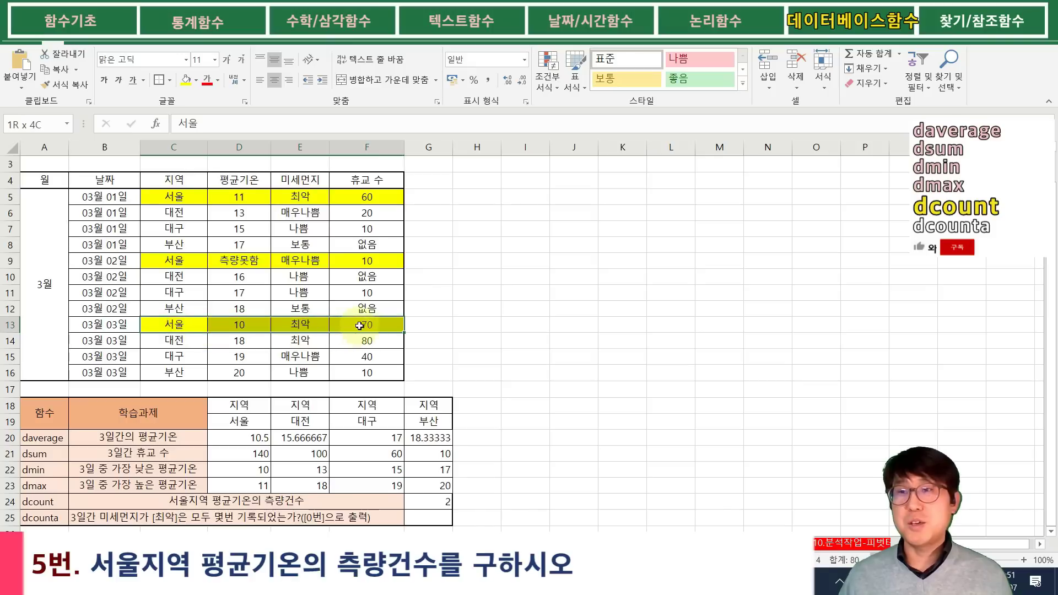
pyautogui.click(239, 324)
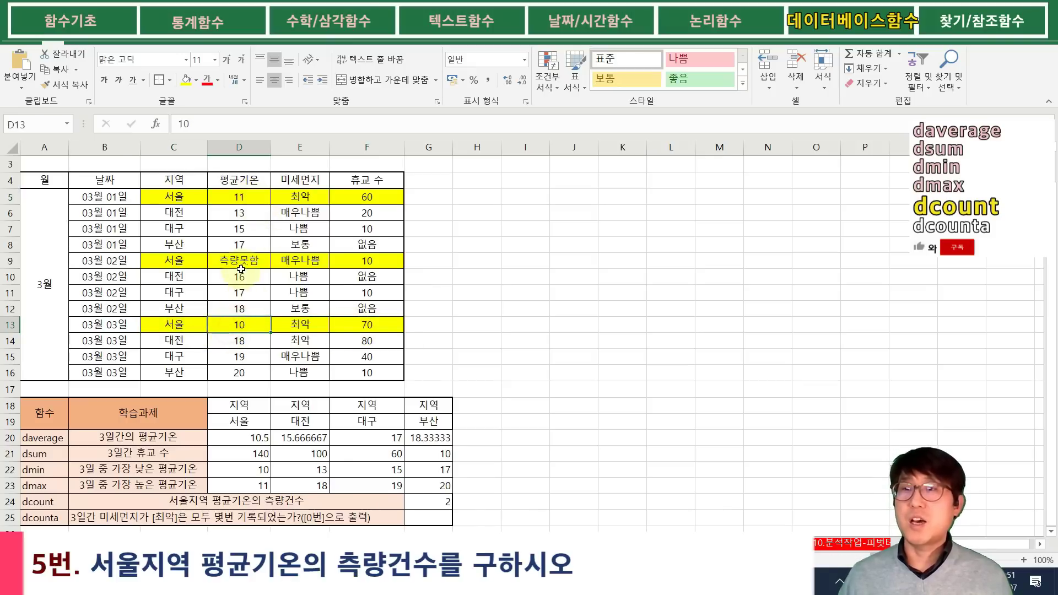
pyautogui.moveTo(131, 261); pyautogui.dragTo(406, 259)
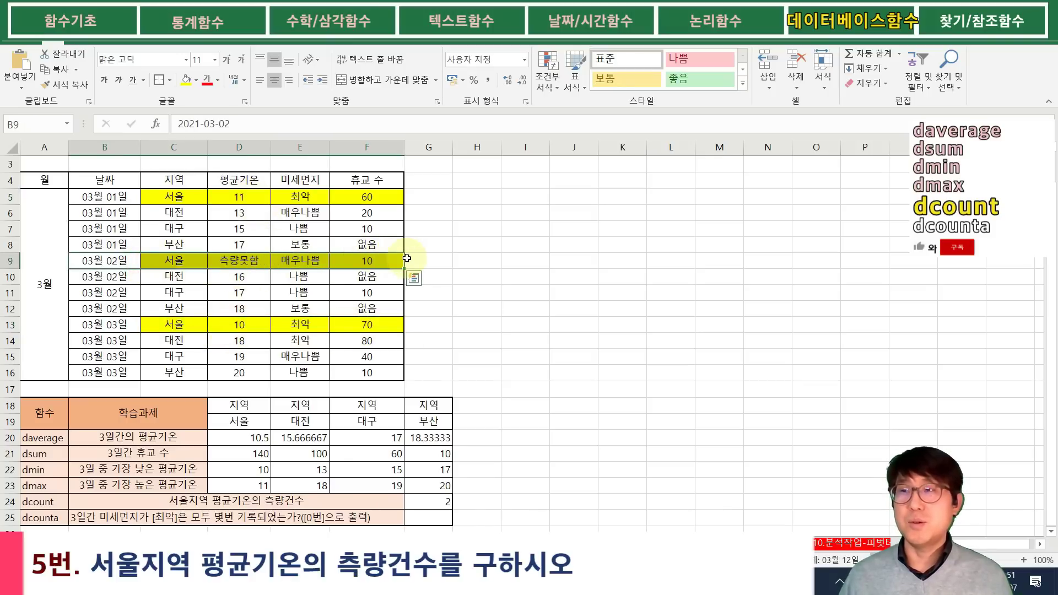
# - Review the Seoul average-temperature entries against the DCOUNT formula in G24
pyautogui.click(407, 260)
pyautogui.click(238, 199)
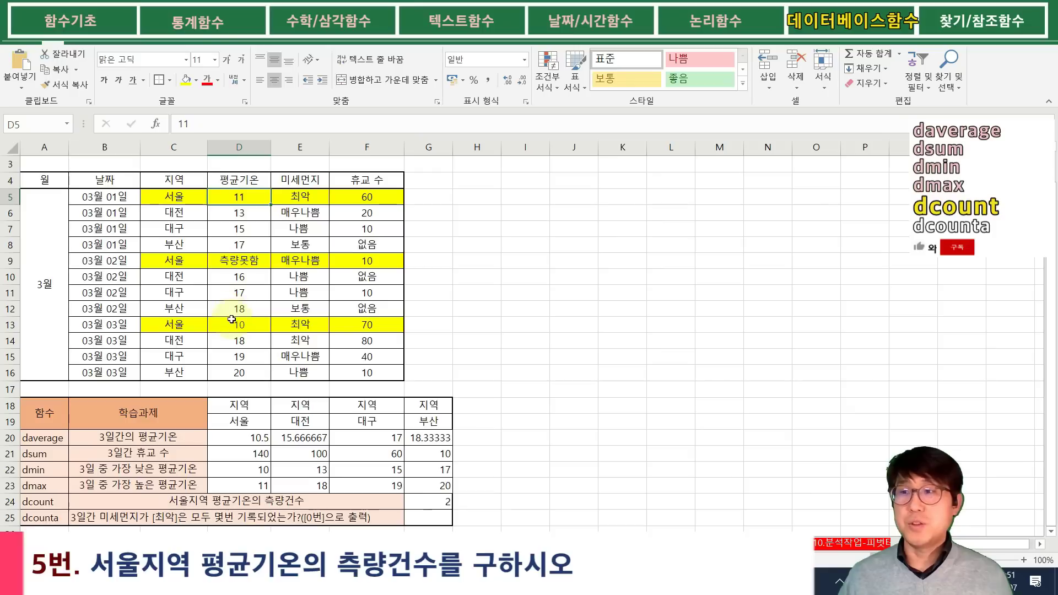
pyautogui.click(429, 502)
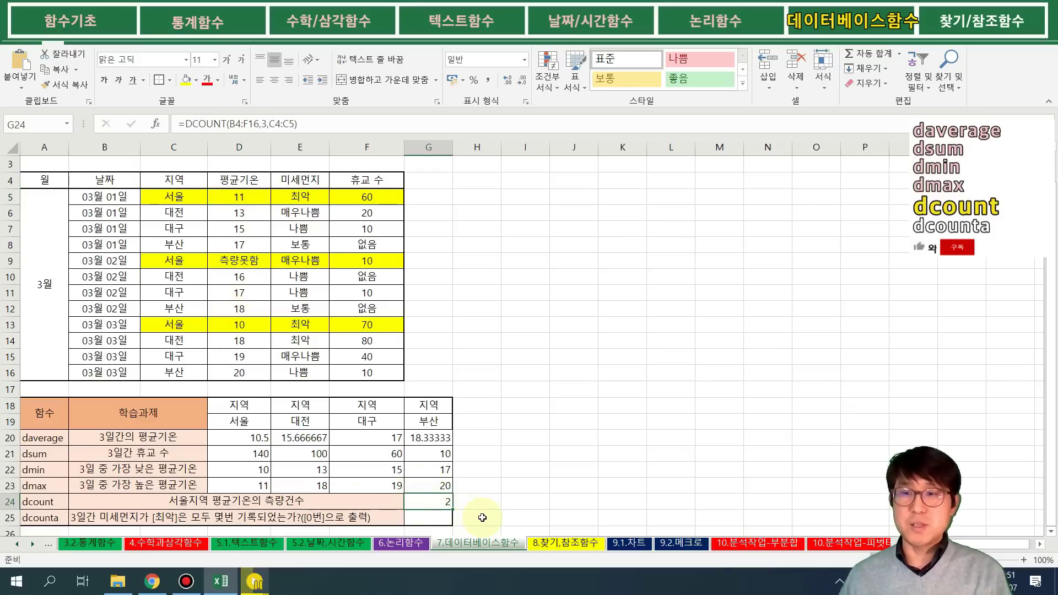
pyautogui.click(514, 472)
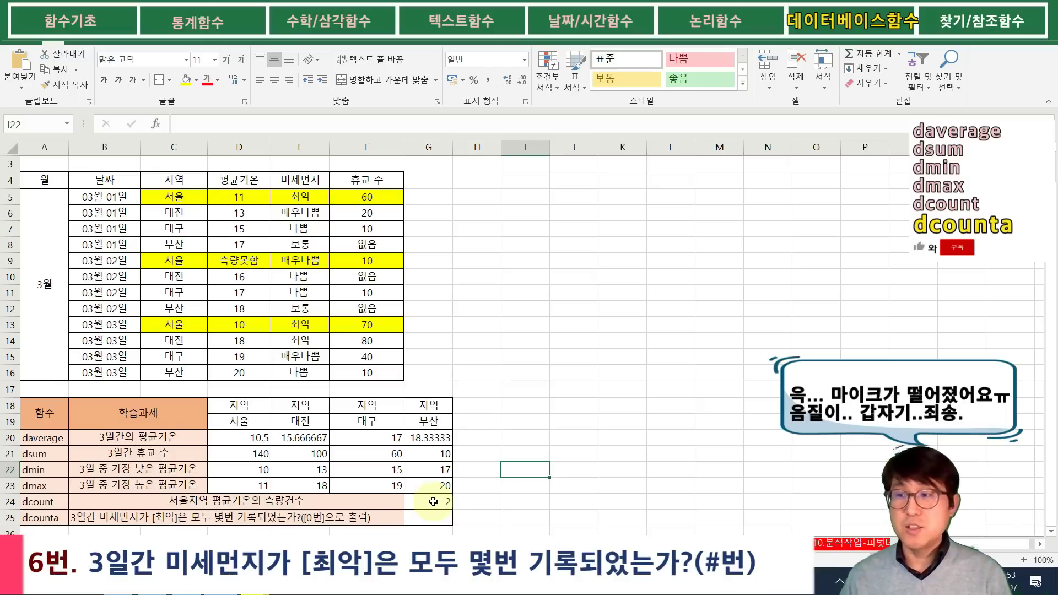
# - Count the 최악 fine-dust records in G25 with =dcounta(B4:F16,4,E4:E5) and check the result against the 미세먼지 column
pyautogui.click(433, 521)
pyautogui.write('=c')
pyautogui.press('BackSpace')
pyautogui.write('d')
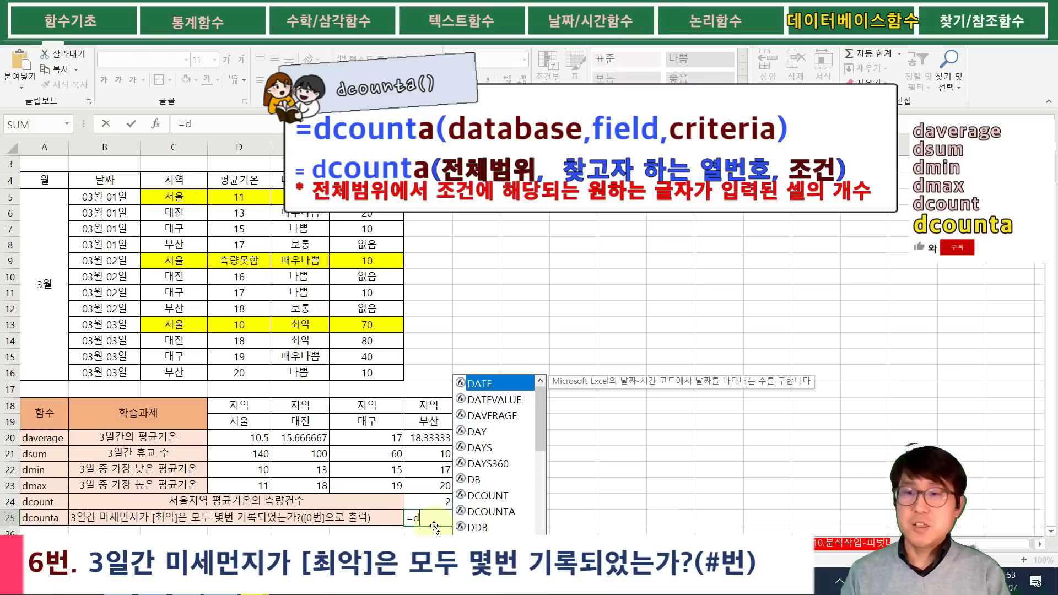
pyautogui.write('co')
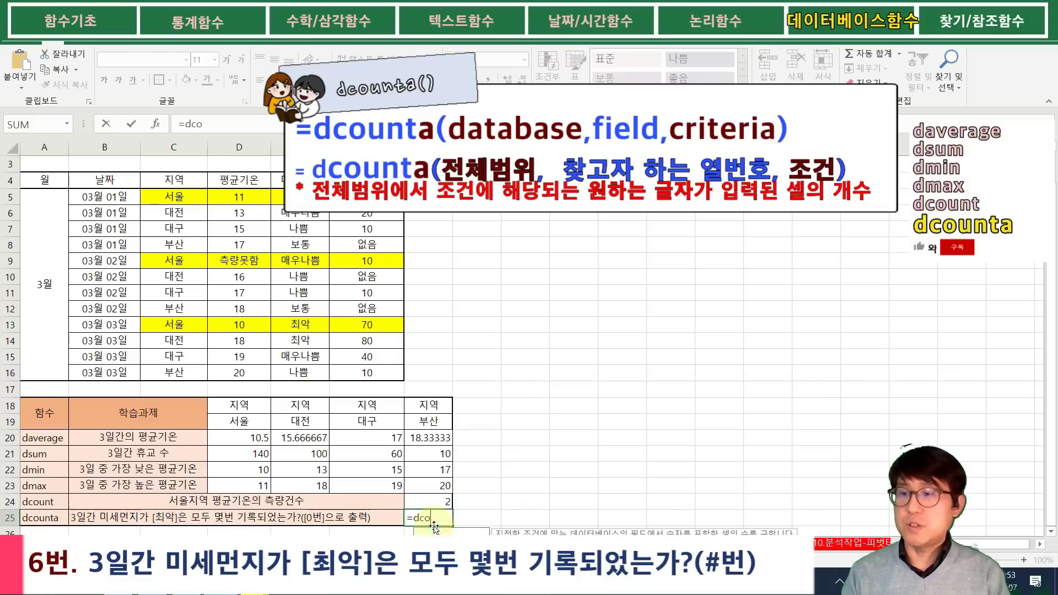
pyautogui.write('unta(')
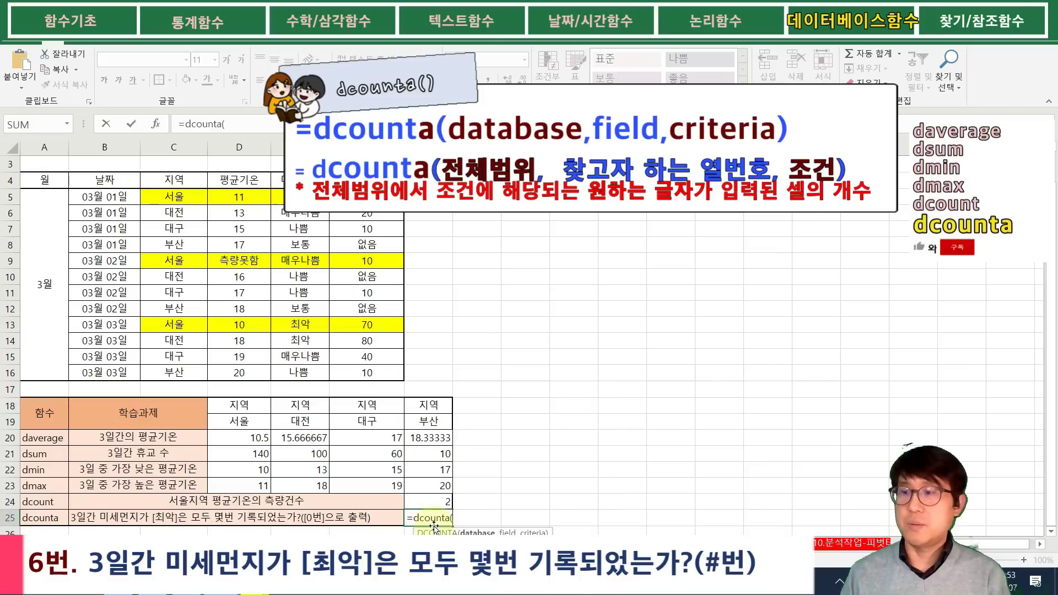
pyautogui.moveTo(106, 183); pyautogui.dragTo(364, 372)
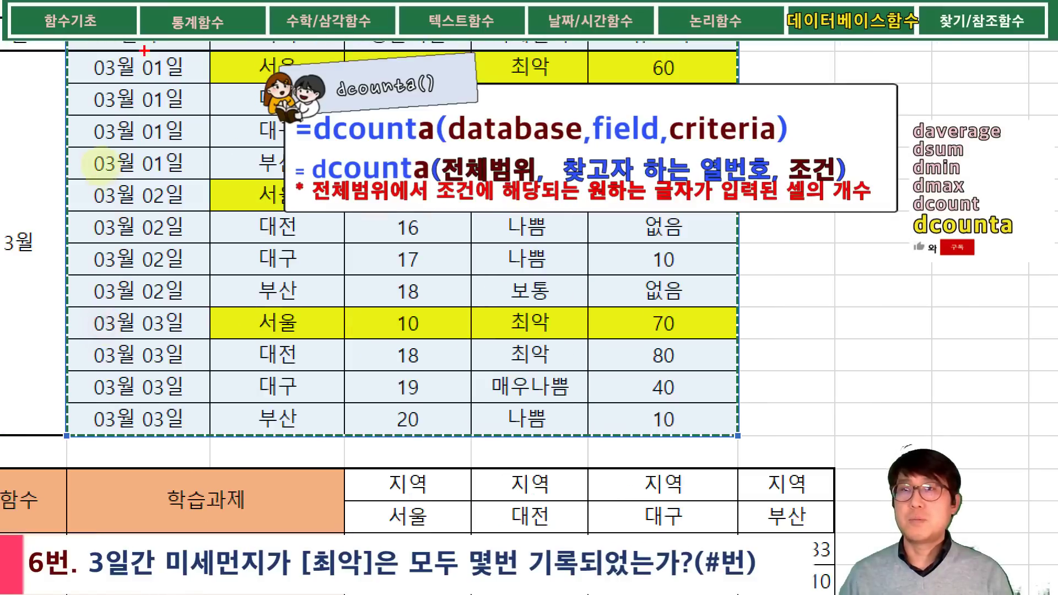
pyautogui.moveTo(82, 43); pyautogui.dragTo(168, 266)
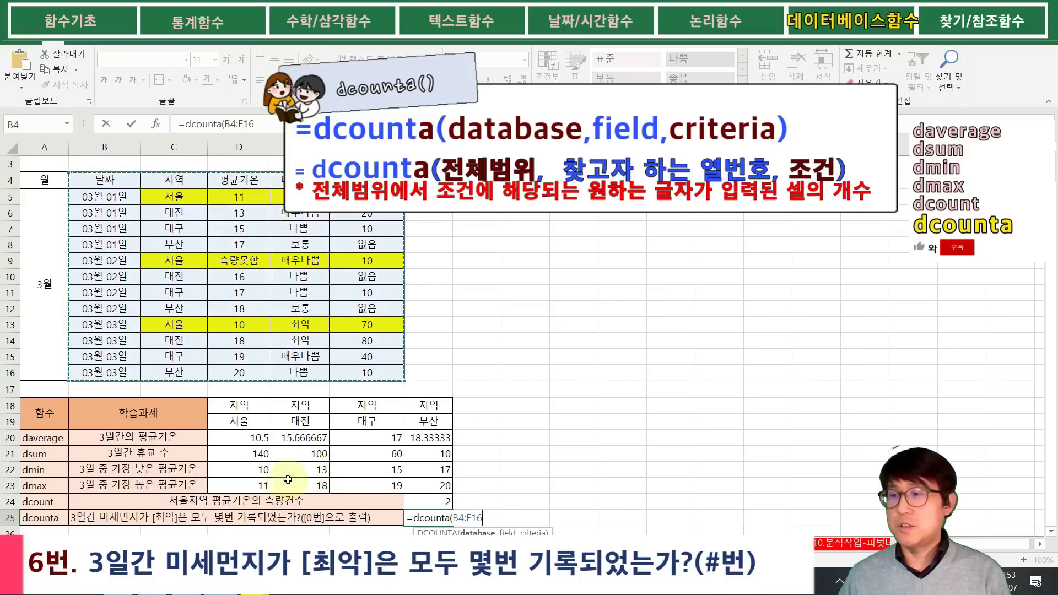
pyautogui.write('4,')
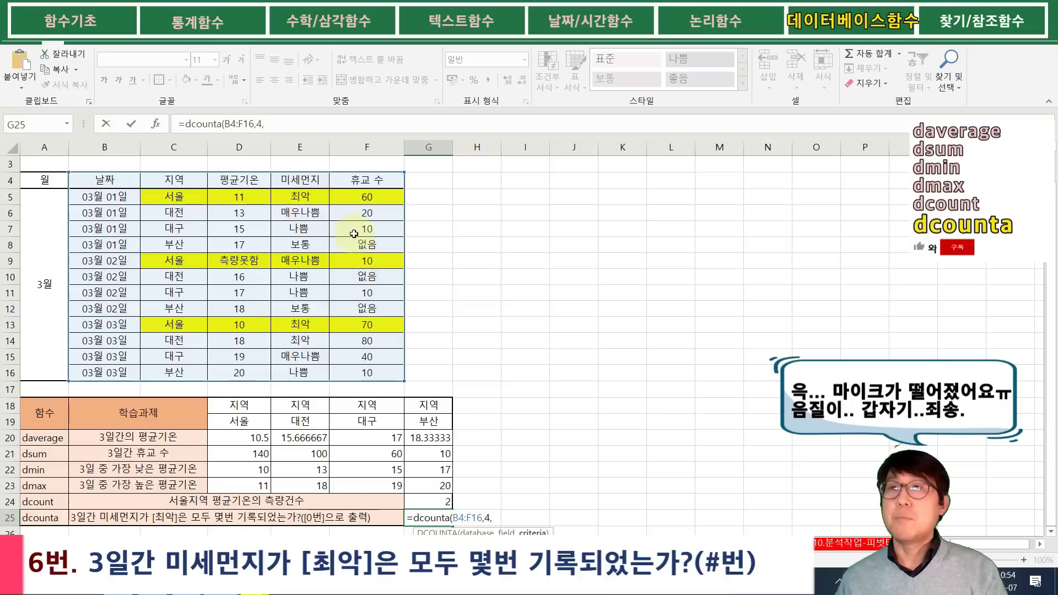
pyautogui.moveTo(298, 180); pyautogui.dragTo(294, 199)
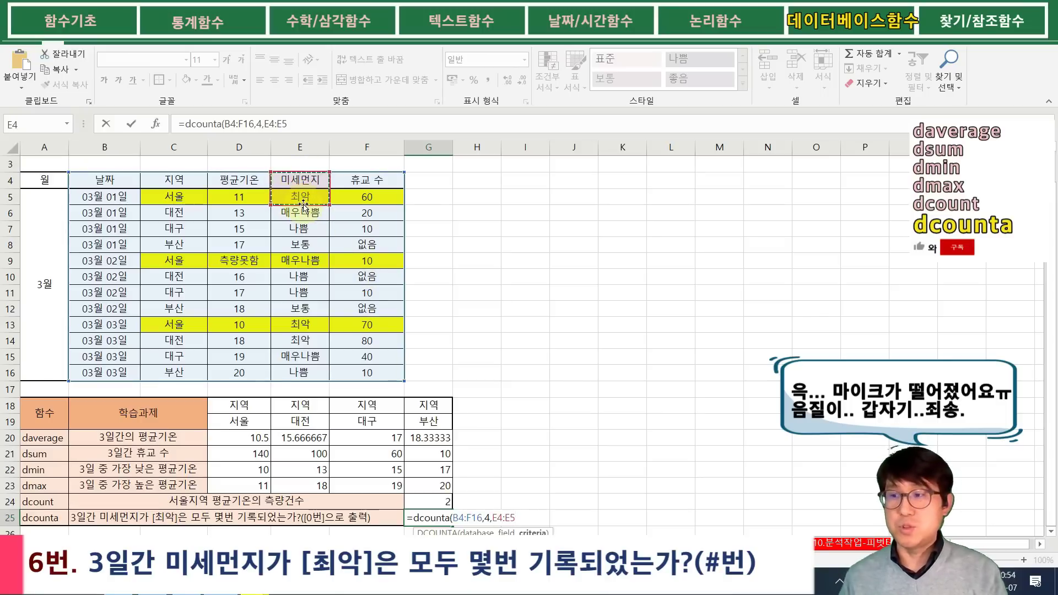
pyautogui.write(')')
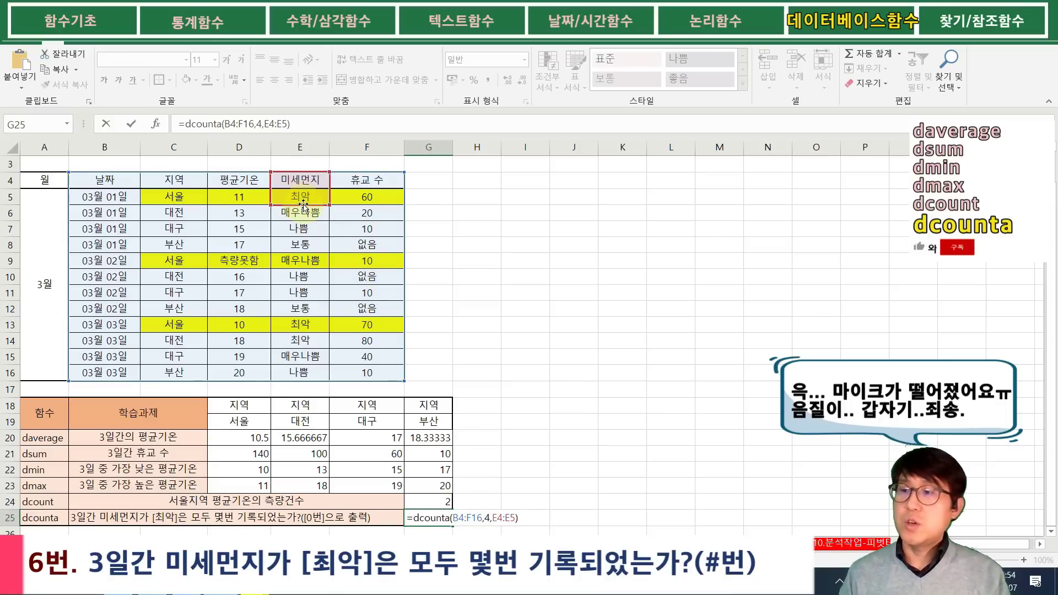
pyautogui.press('Return')
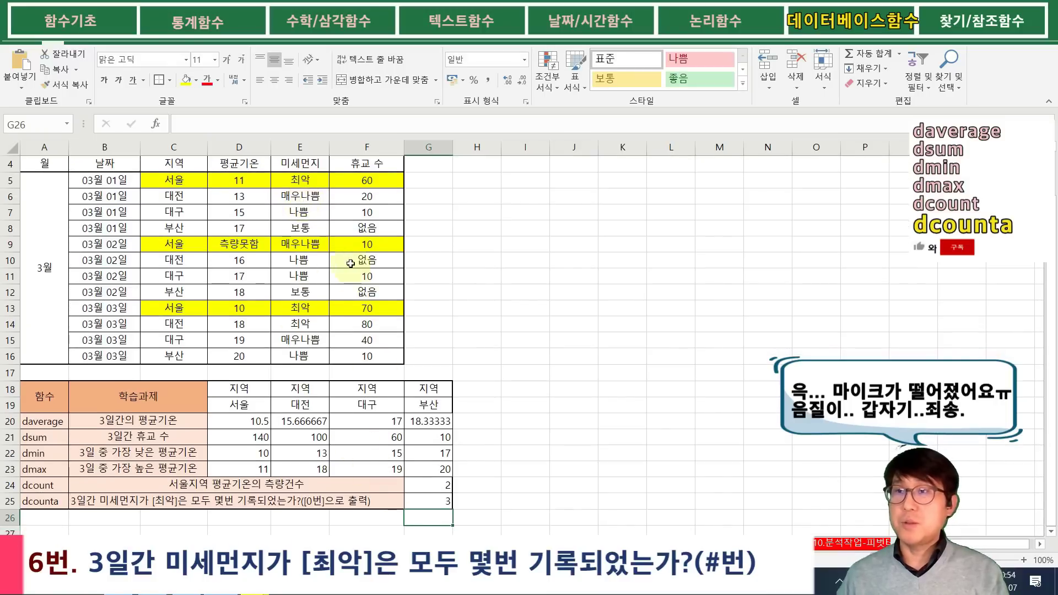
pyautogui.click(309, 181)
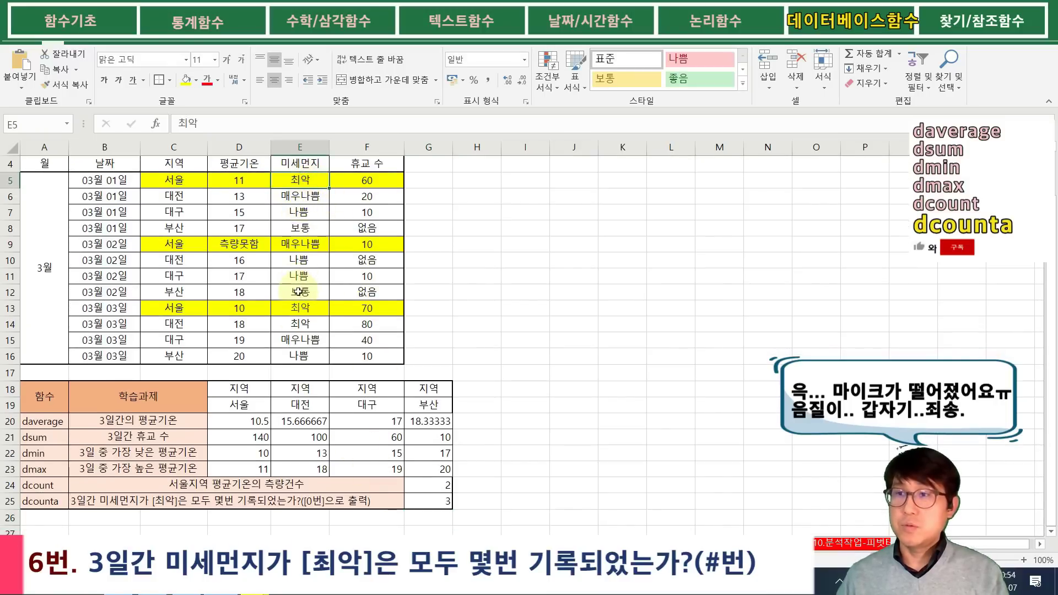
pyautogui.click(298, 323)
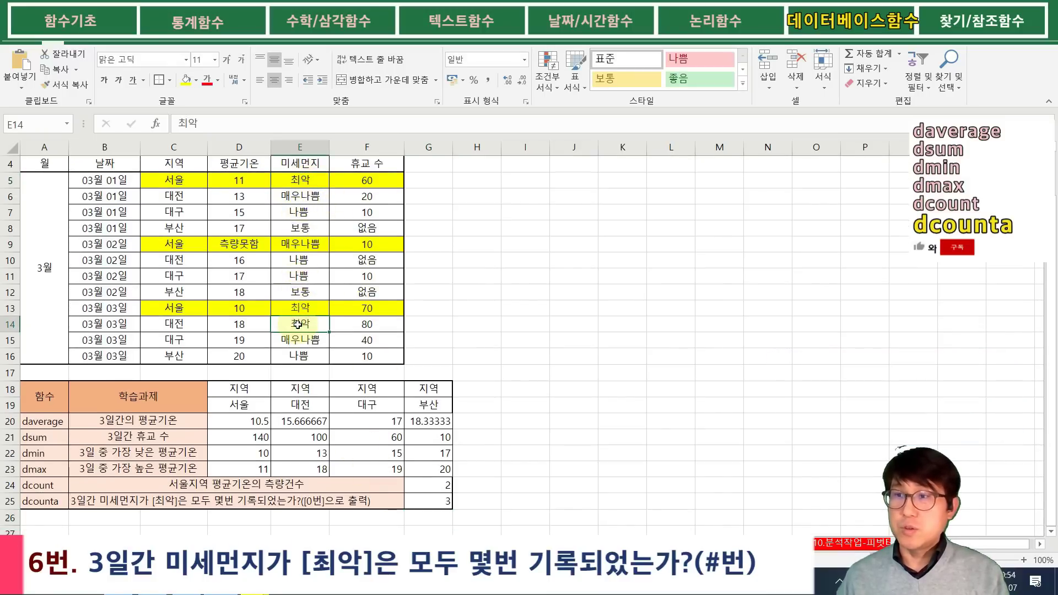
pyautogui.click(298, 308)
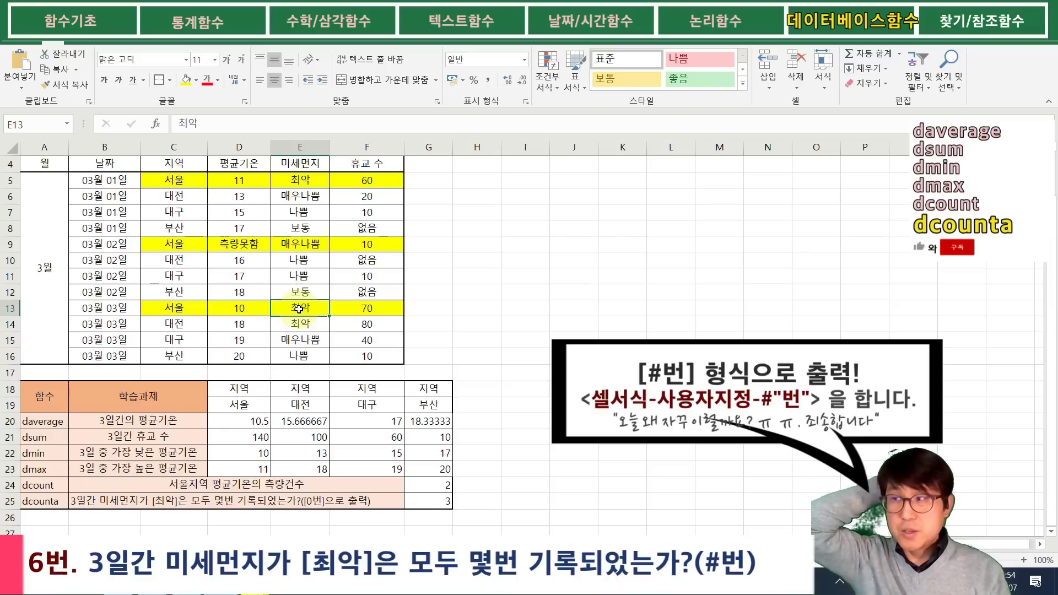
# - Build a separate criteria range in I18:I19 with the heading 미세먼지 and the value 최악
pyautogui.click(523, 391)
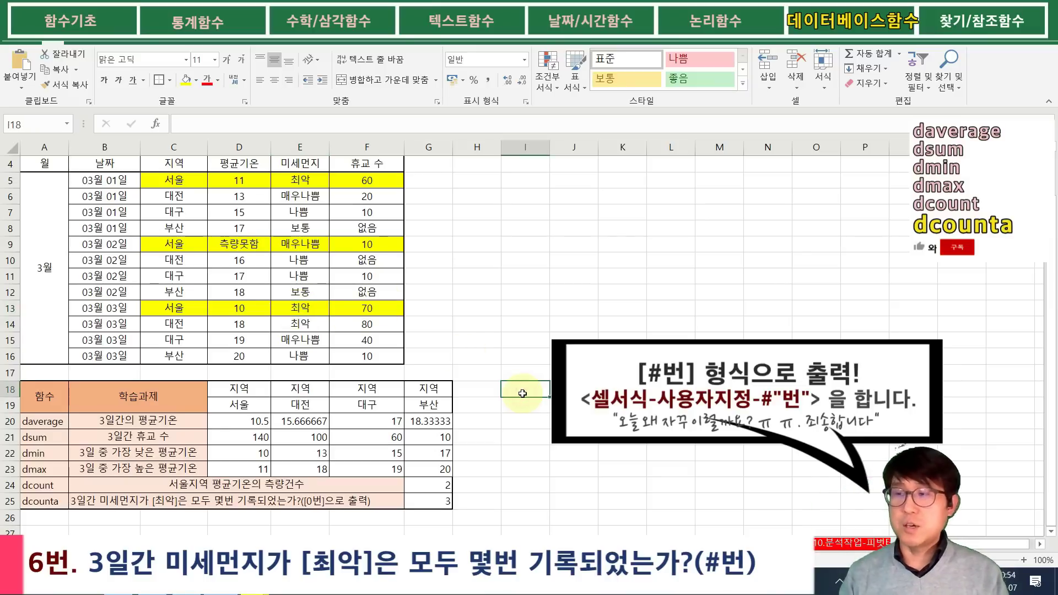
pyautogui.write('al미세먼지')
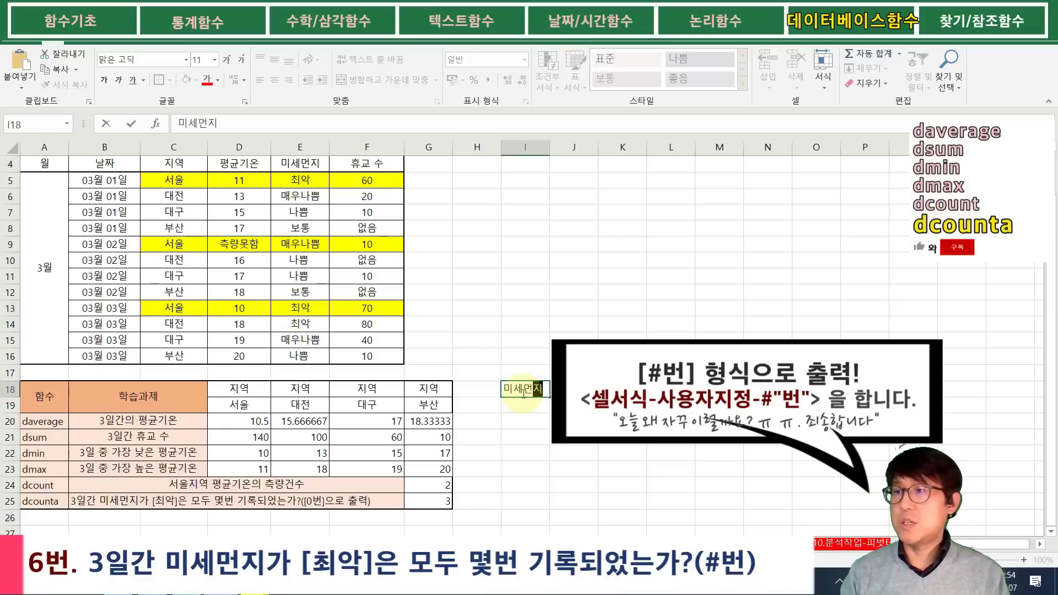
pyautogui.press('Return')
pyautogui.write('최아')
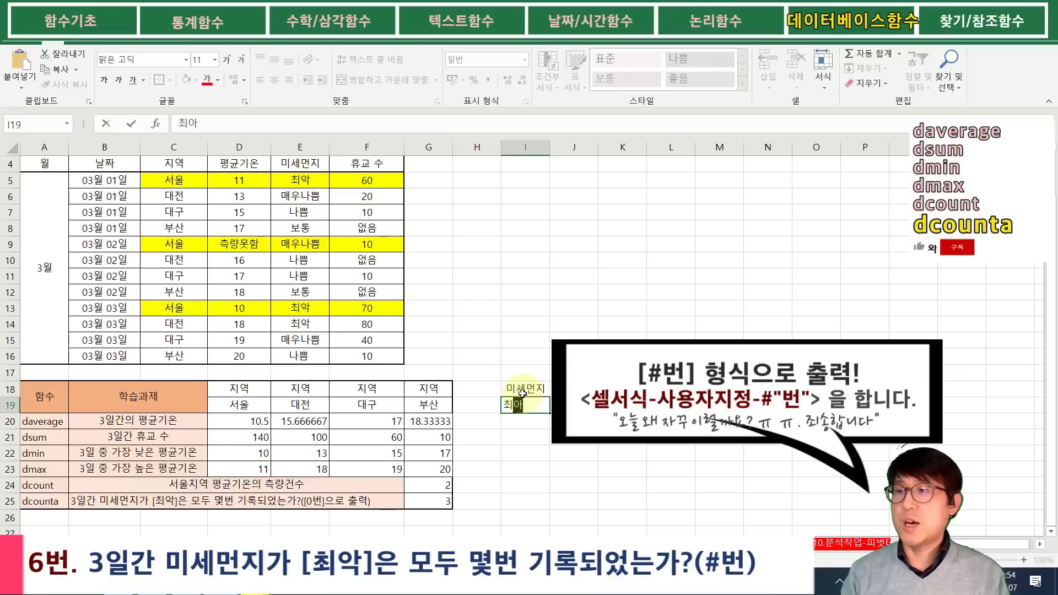
pyautogui.press('Return')
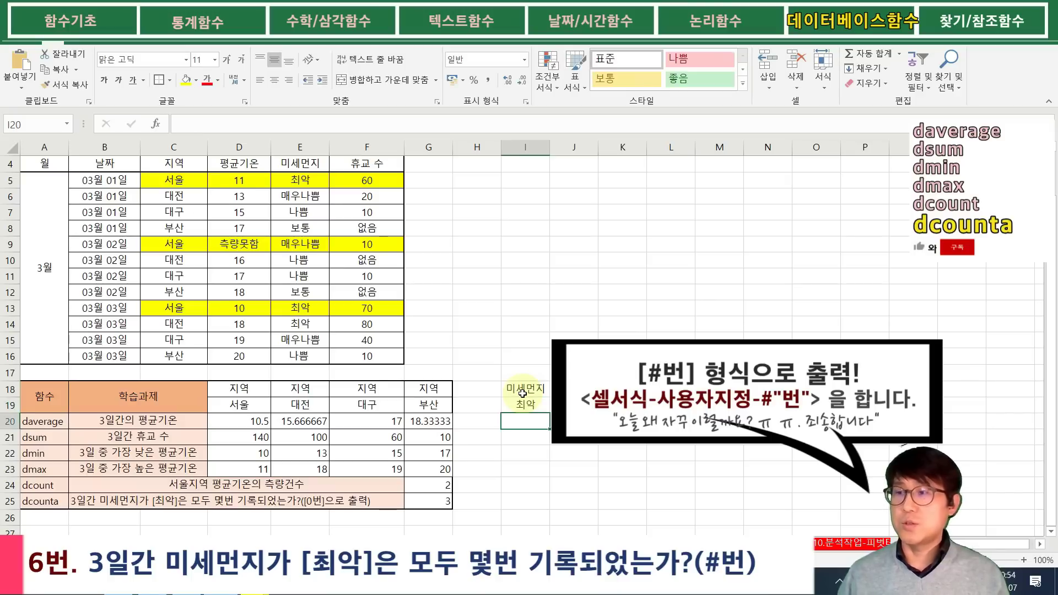
# - Change the criteria range of the DCOUNTA formula in G25 to I18:I19
pyautogui.click(422, 508)
pyautogui.doubleClick(423, 505)
pyautogui.moveTo(504, 502); pyautogui.dragTo(522, 501)
pyautogui.moveTo(536, 390); pyautogui.dragTo(535, 405)
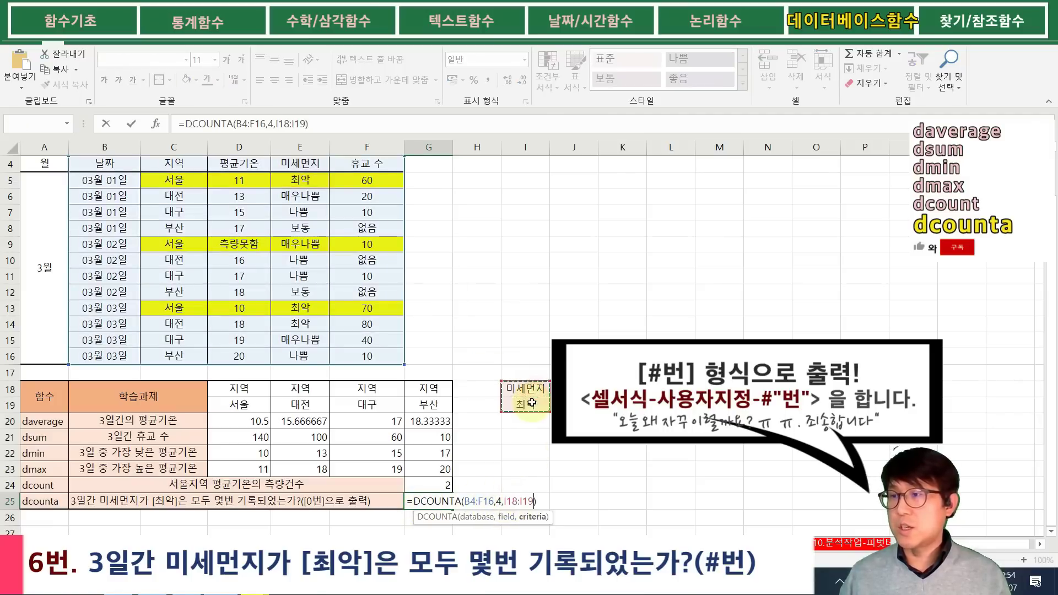
pyautogui.press('Return')
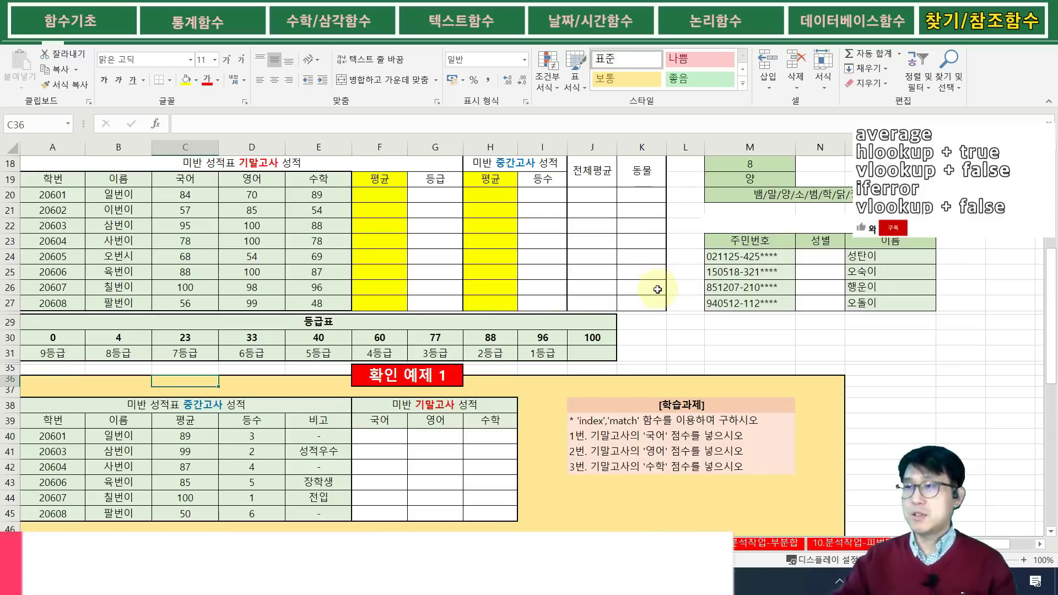
# - Examine the final-exam score table in rows 18 to 27 and the 등급표 grade table in rows 29 to 31
pyautogui.click(386, 199)
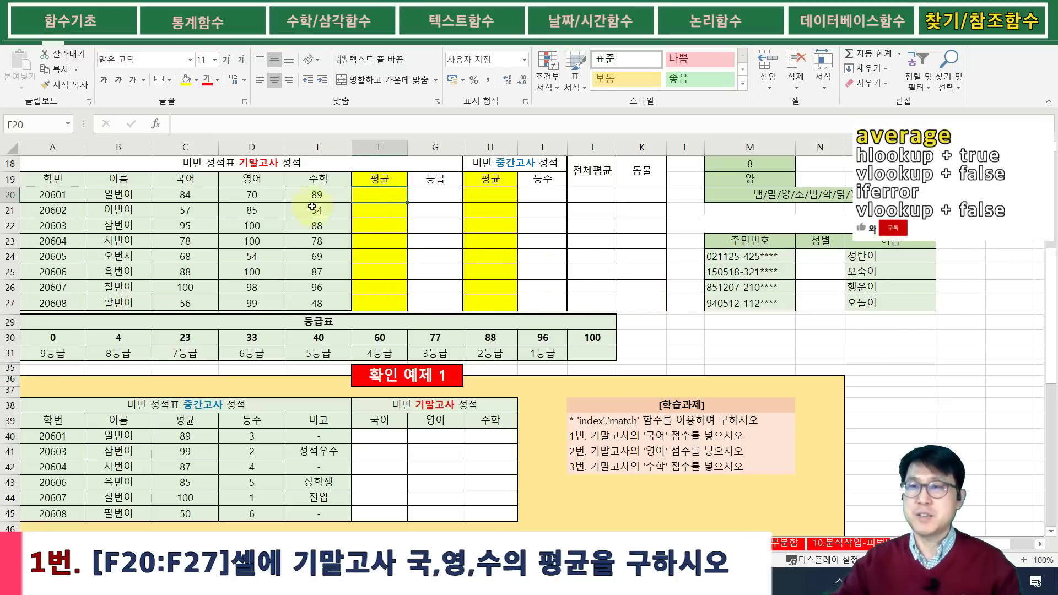
pyautogui.click(141, 167)
pyautogui.moveTo(140, 174); pyautogui.dragTo(184, 304)
pyautogui.moveTo(104, 323); pyautogui.dragTo(116, 355)
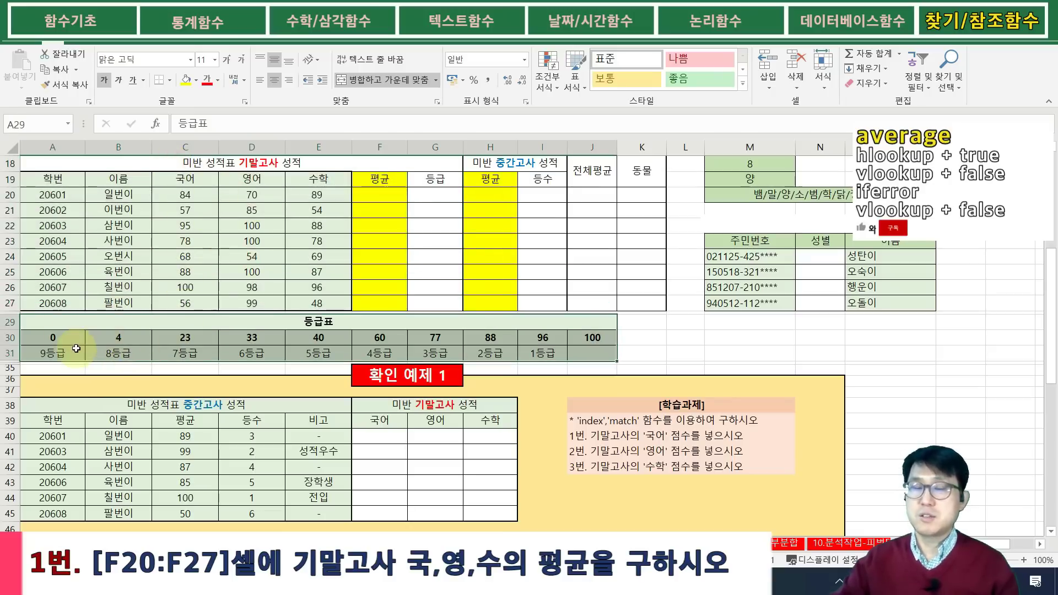
pyautogui.moveTo(73, 338); pyautogui.dragTo(592, 355)
# - Compare the student names in the final-exam table with those in the midterm table in rows 38 to 45
pyautogui.moveTo(103, 404); pyautogui.dragTo(127, 514)
pyautogui.click(119, 196)
pyautogui.click(119, 210)
pyautogui.click(119, 225)
pyautogui.click(118, 240)
pyautogui.click(117, 439)
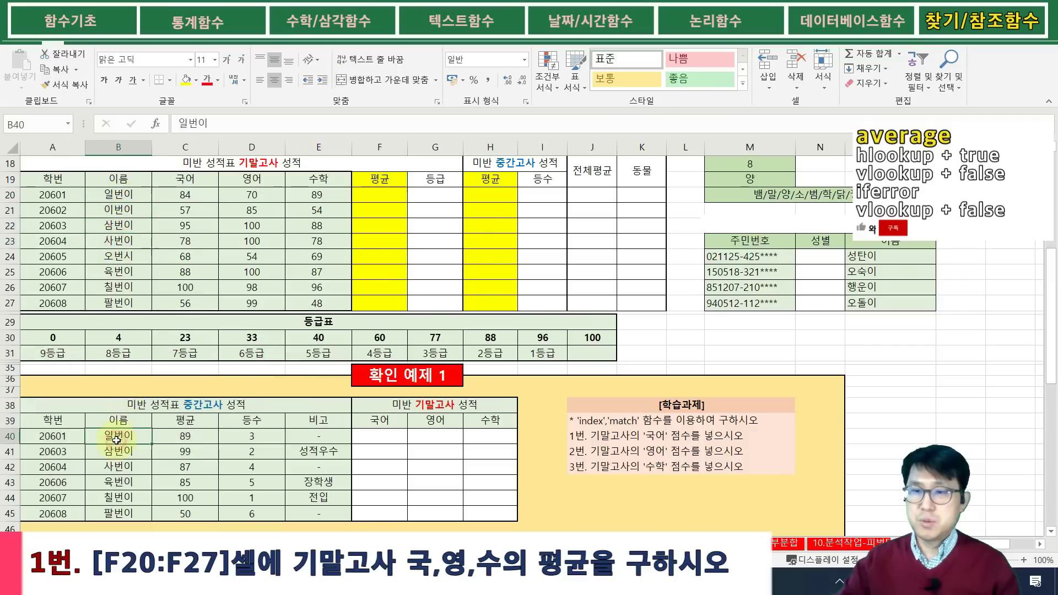
pyautogui.click(117, 452)
pyautogui.click(117, 467)
pyautogui.click(118, 482)
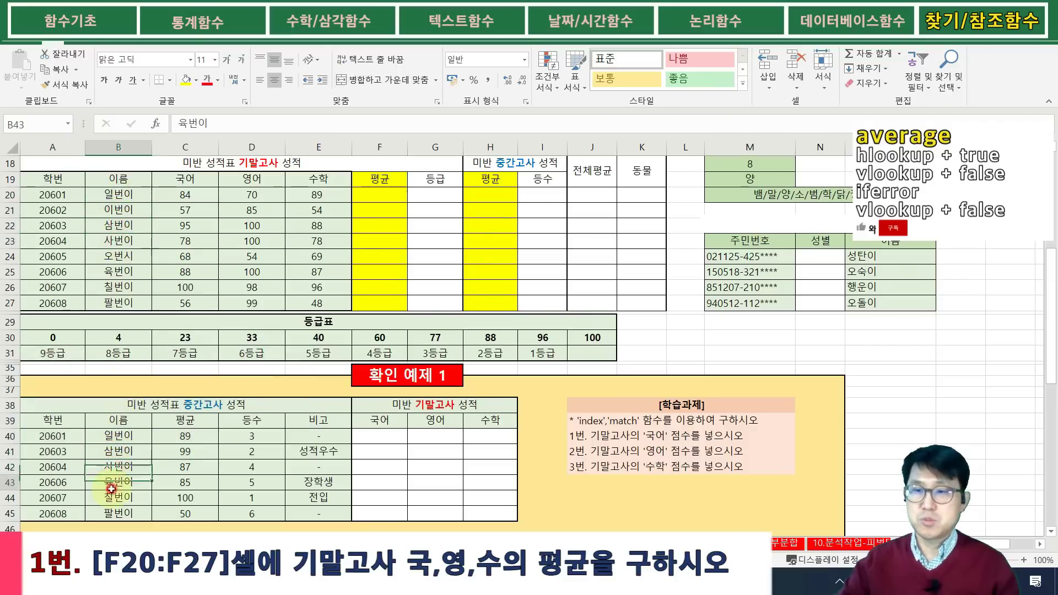
pyautogui.moveTo(116, 408); pyautogui.dragTo(148, 507)
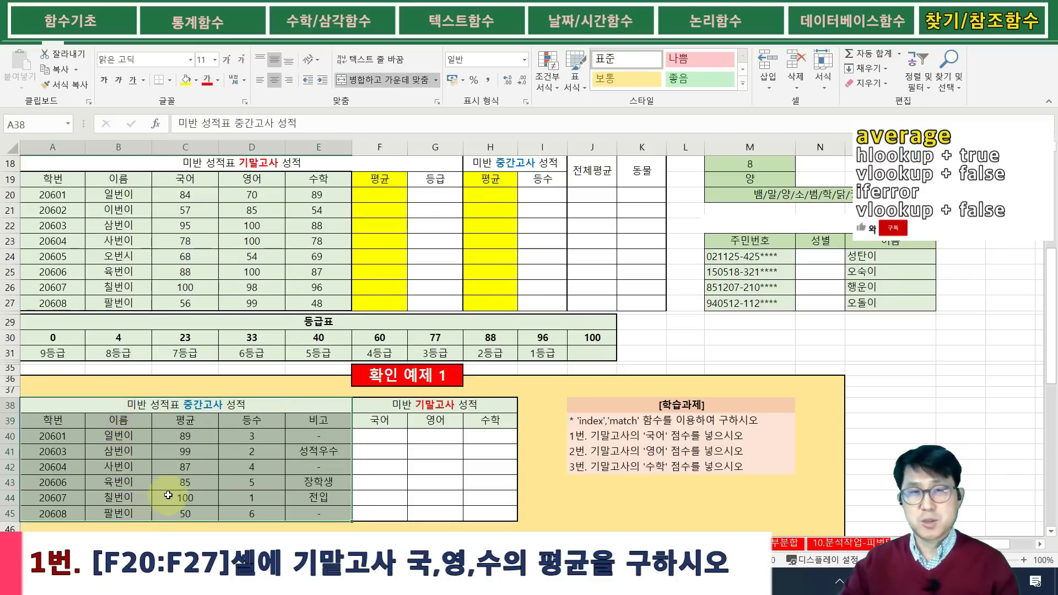
# - Examine the subject scores in C19:E27 and the empty average, grade and rank columns for the final and midterm exams
pyautogui.click(383, 197)
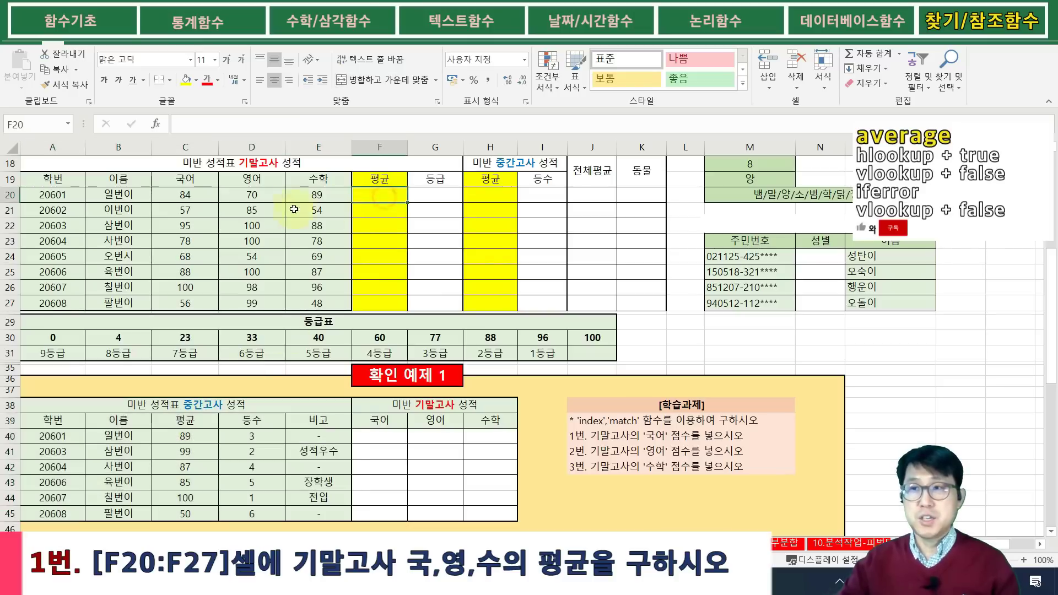
pyautogui.moveTo(181, 184); pyautogui.dragTo(317, 305)
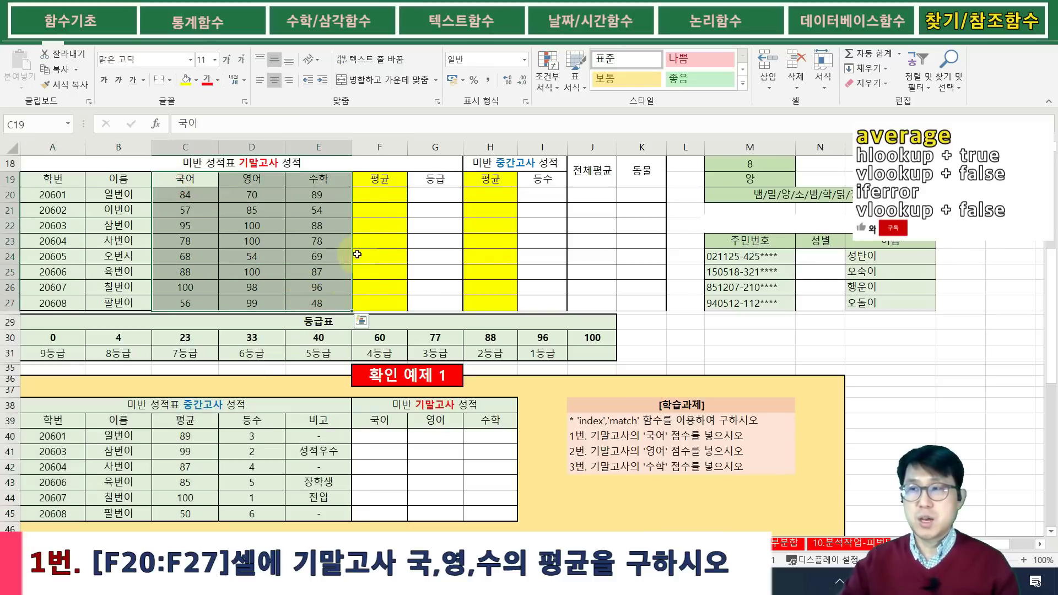
pyautogui.click(386, 179)
pyautogui.moveTo(430, 182); pyautogui.dragTo(419, 297)
pyautogui.moveTo(380, 179); pyautogui.dragTo(416, 301)
pyautogui.moveTo(134, 390); pyautogui.dragTo(138, 499)
pyautogui.moveTo(491, 179); pyautogui.dragTo(535, 306)
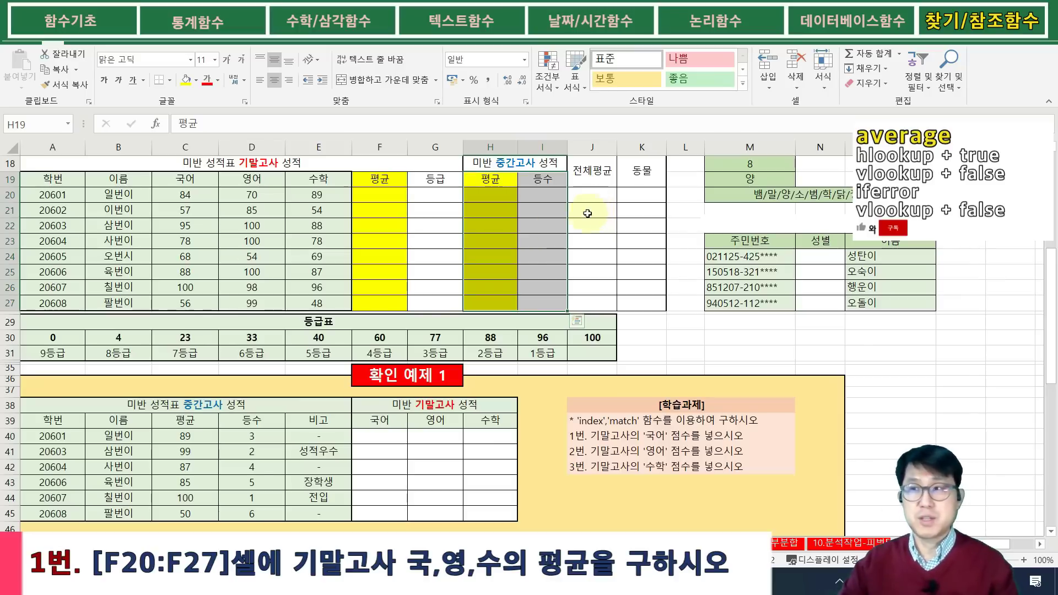
pyautogui.click(436, 240)
# - Average the first student's three final-exam scores in F20 with =average(C20:E20) and fill the formula down to F27
pyautogui.click(386, 194)
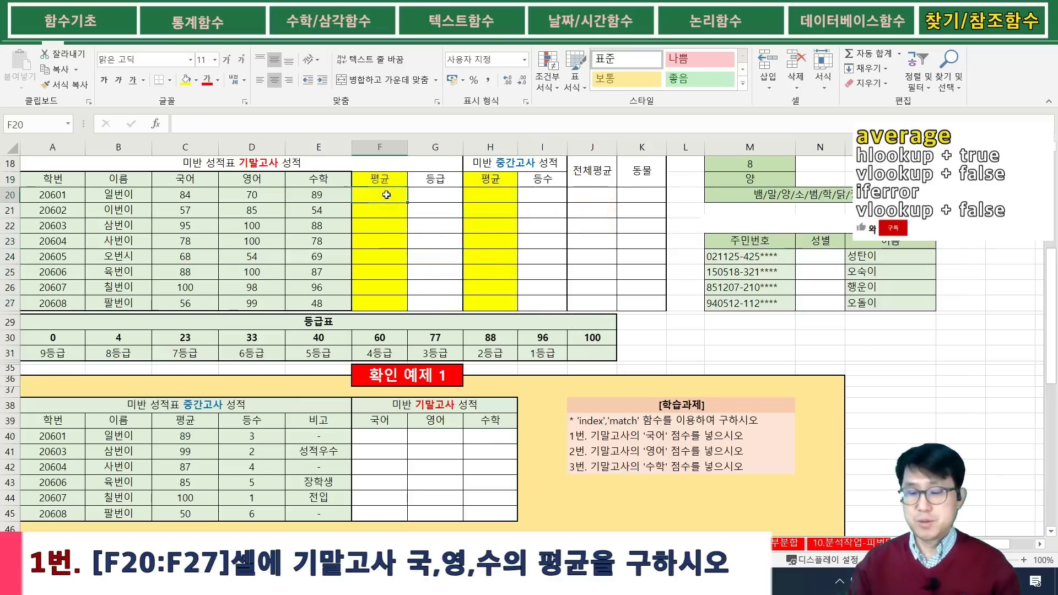
pyautogui.write('=')
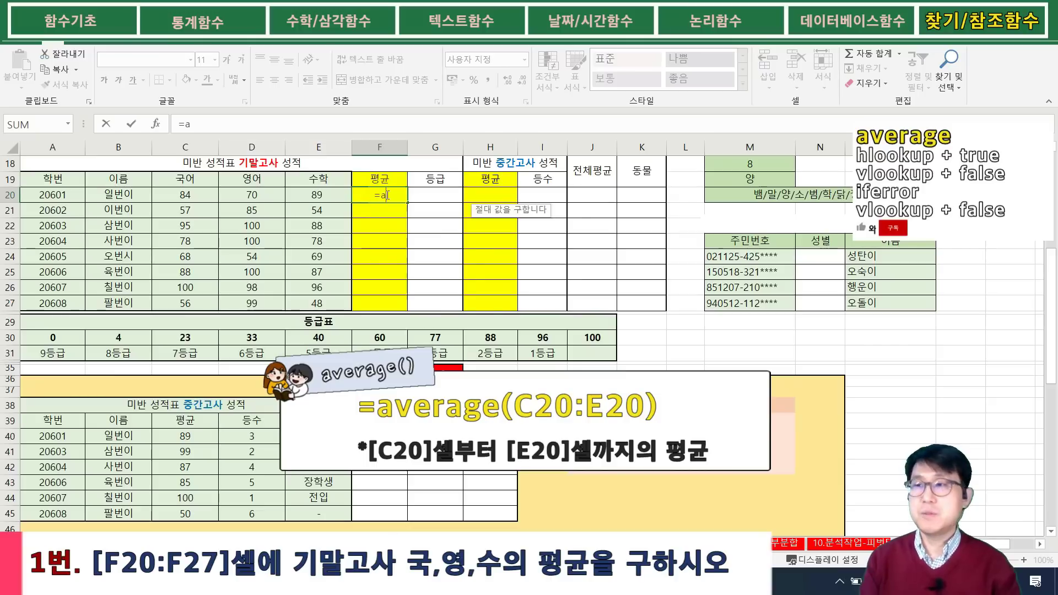
pyautogui.write('average')
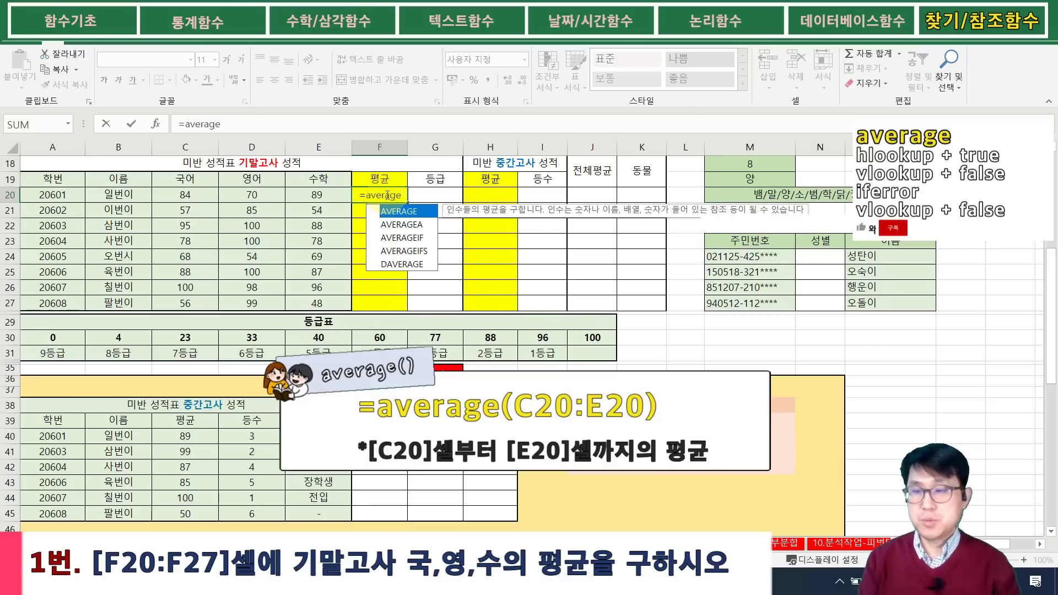
pyautogui.write('(')
pyautogui.moveTo(172, 196); pyautogui.dragTo(320, 194)
pyautogui.press('Return')
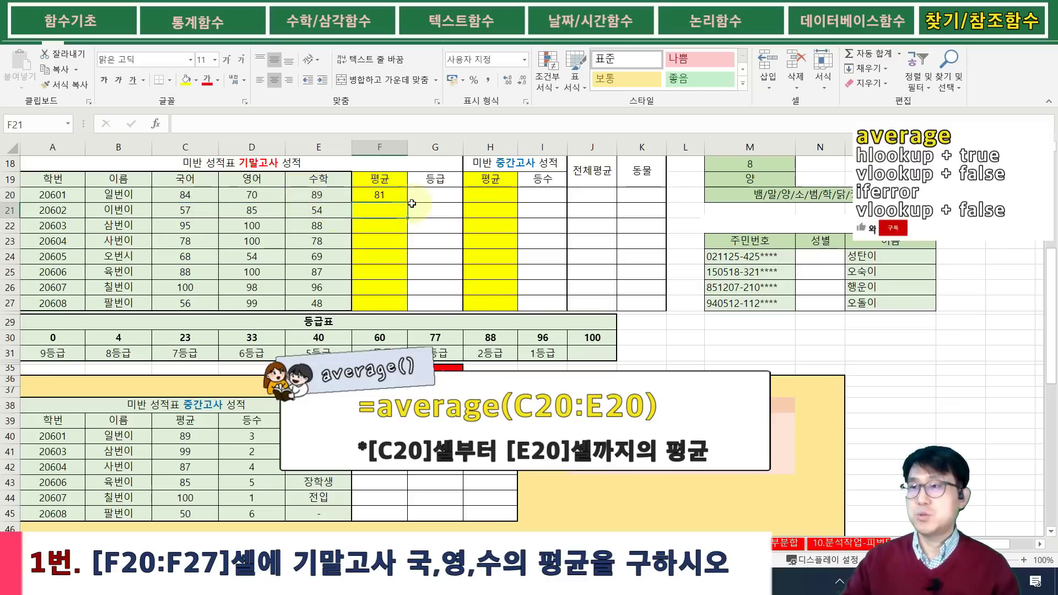
pyautogui.click(396, 190)
pyautogui.moveTo(408, 203); pyautogui.dragTo(409, 307)
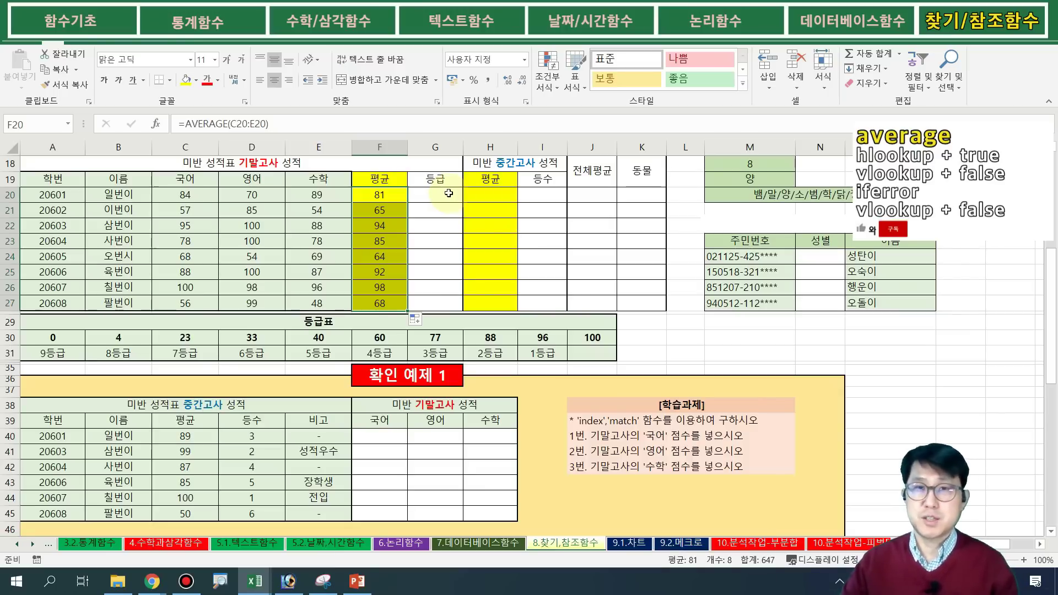
pyautogui.hotkey('ctrl', 'z')
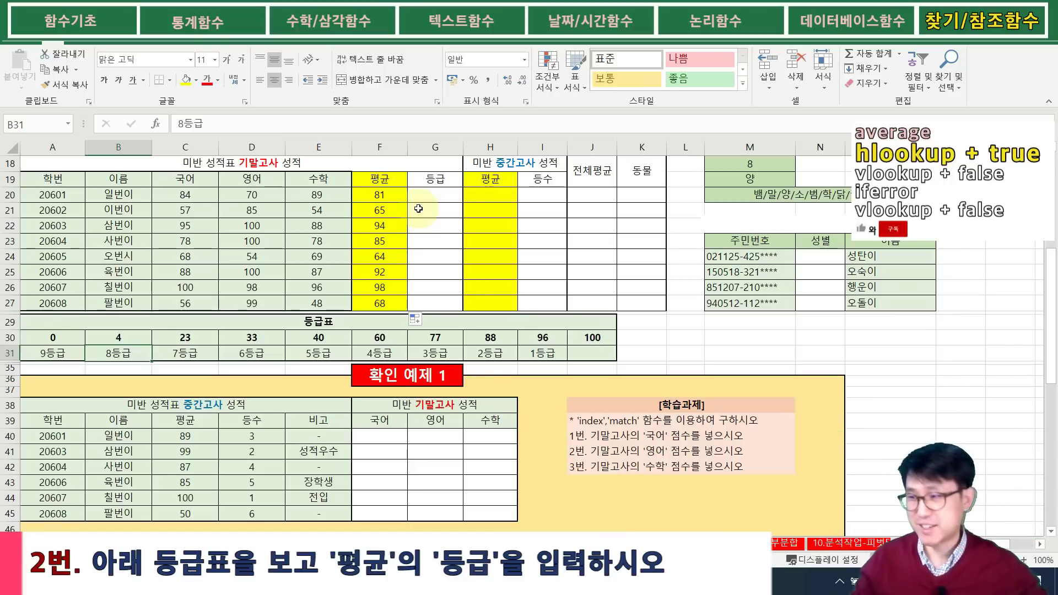
# - Examine the empty 등급 column, the averages in column F and the score thresholds in rows 30 and 31 of the 등급표
pyautogui.moveTo(435, 179); pyautogui.dragTo(419, 304)
pyautogui.click(377, 198)
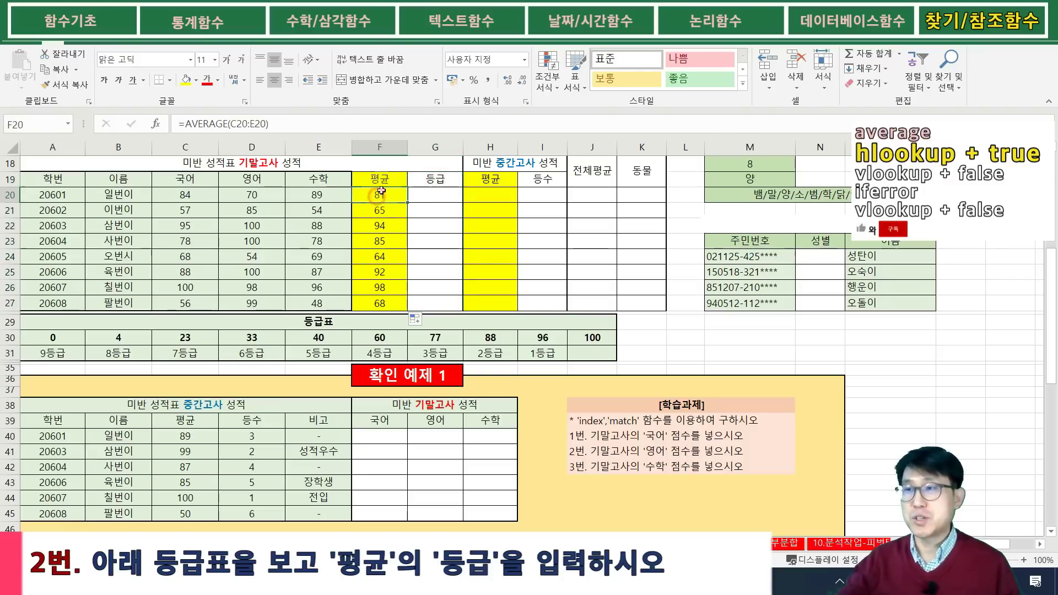
pyautogui.click(379, 210)
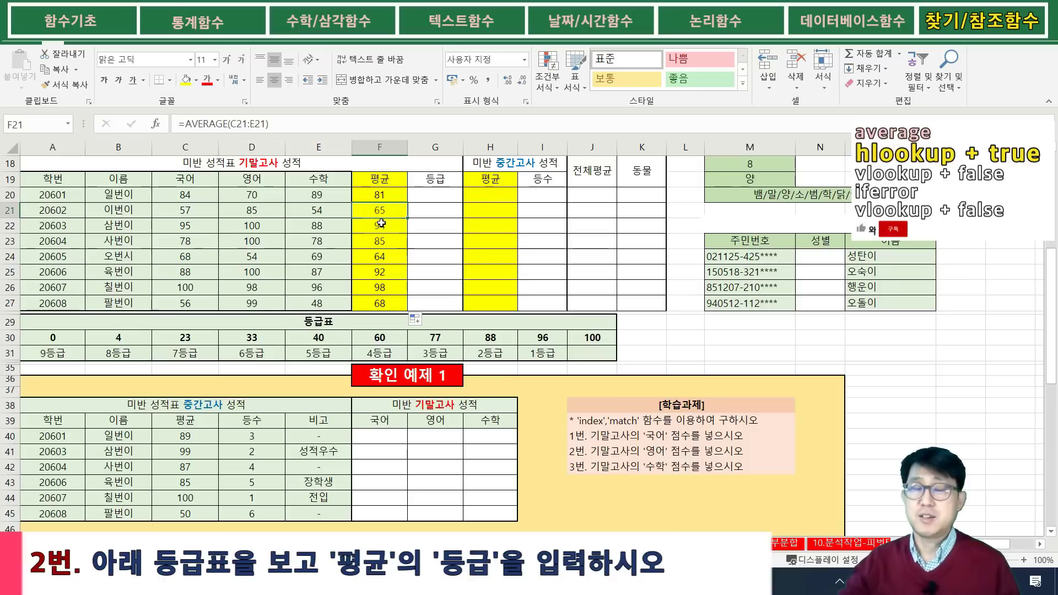
pyautogui.moveTo(91, 323); pyautogui.dragTo(259, 367)
pyautogui.click(251, 370)
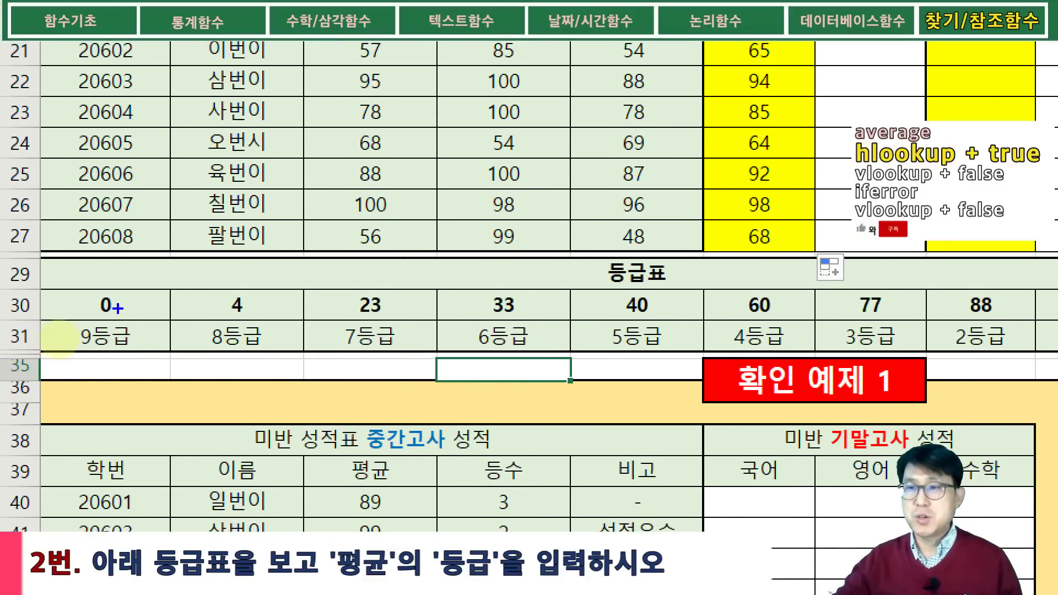
pyautogui.moveTo(41, 288); pyautogui.dragTo(306, 309)
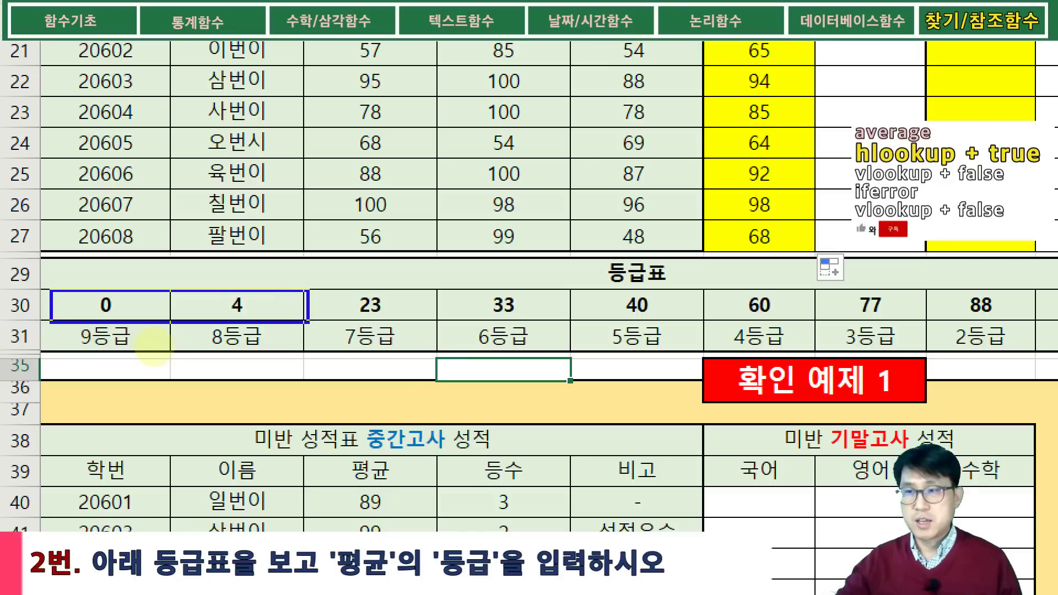
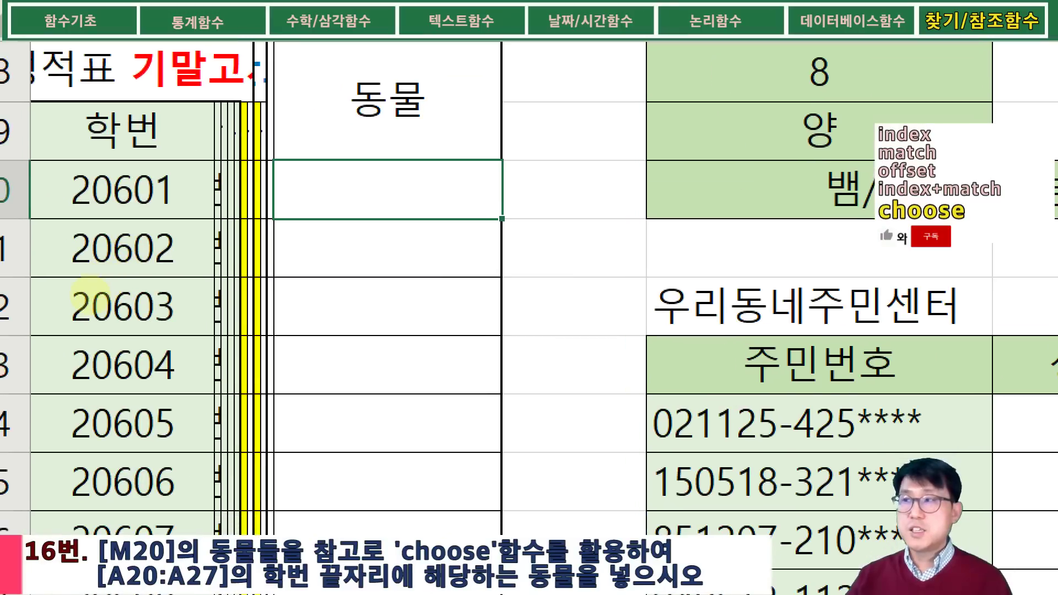
# - Examine how the last digits of the 학번 values in A20:A27 correspond to the animals listed in M20
pyautogui.moveTo(150, 133)
pyautogui.mouseDown()
pyautogui.moveTo(209, 417)
pyautogui.moveTo(220, 536)
pyautogui.moveTo(196, 535)
pyautogui.mouseUp()
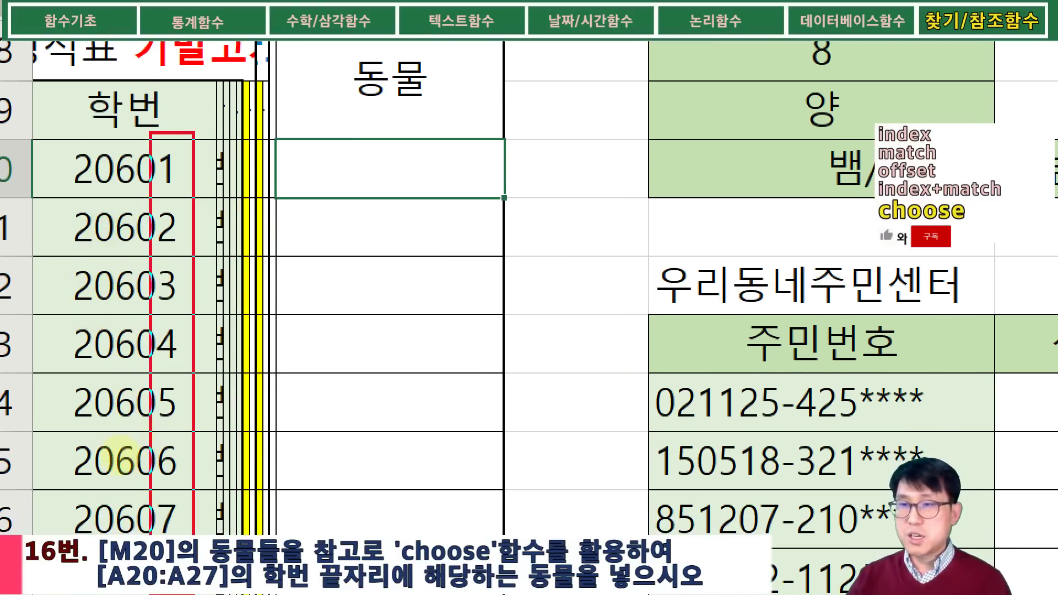
pyautogui.moveTo(170, 158); pyautogui.dragTo(592, 89)
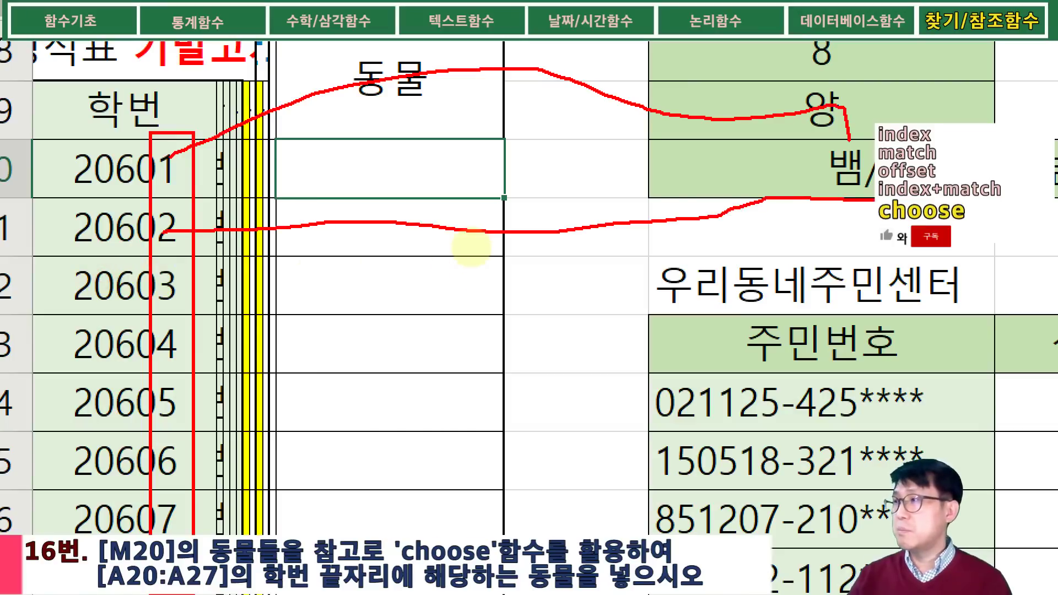
pyautogui.moveTo(176, 289); pyautogui.dragTo(873, 200)
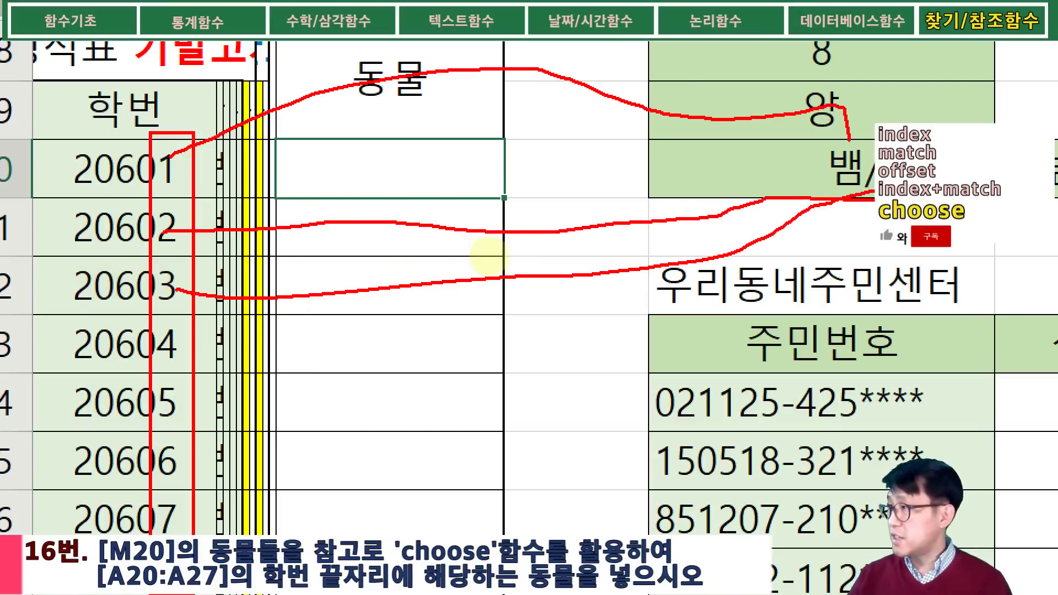
pyautogui.moveTo(177, 350); pyautogui.dragTo(926, 251)
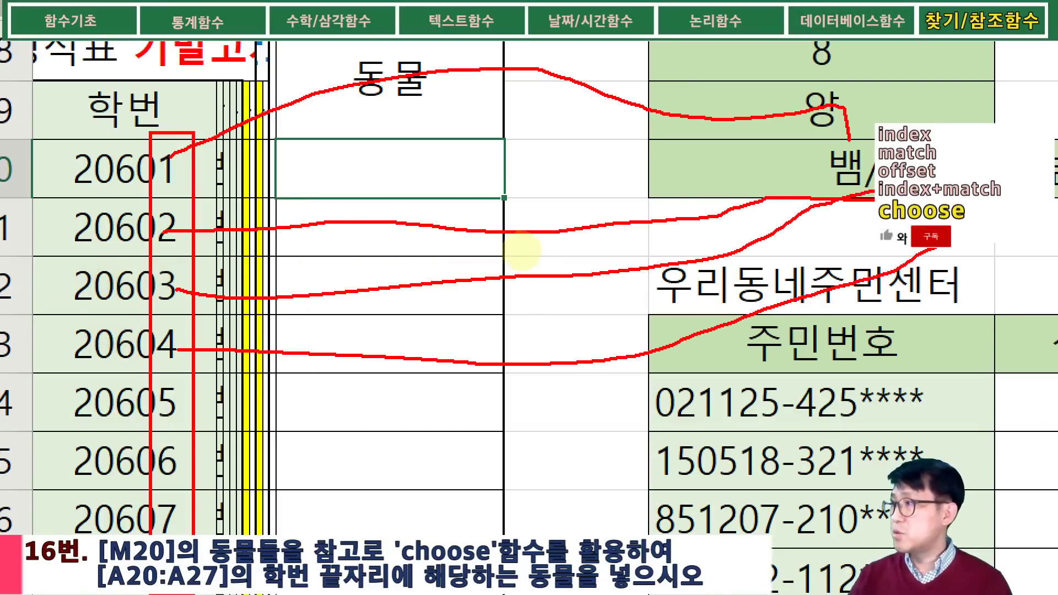
pyautogui.press('Escape')
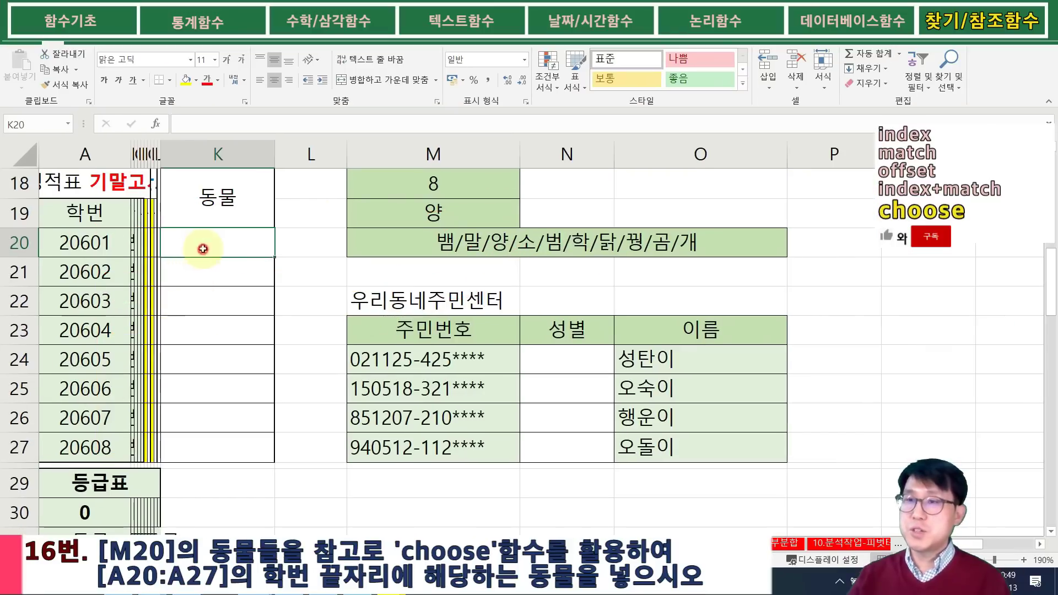
# - Begin a CHOOSE formula in K20 that takes the last digit of the student number, right(A20,1), as its index
pyautogui.write('=choose(')
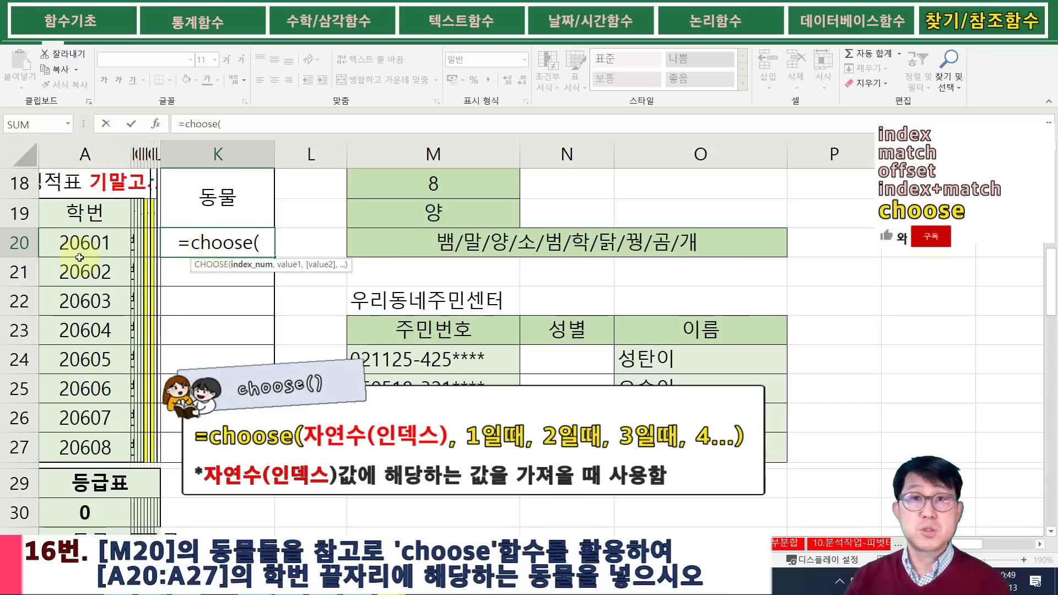
pyautogui.write('right')
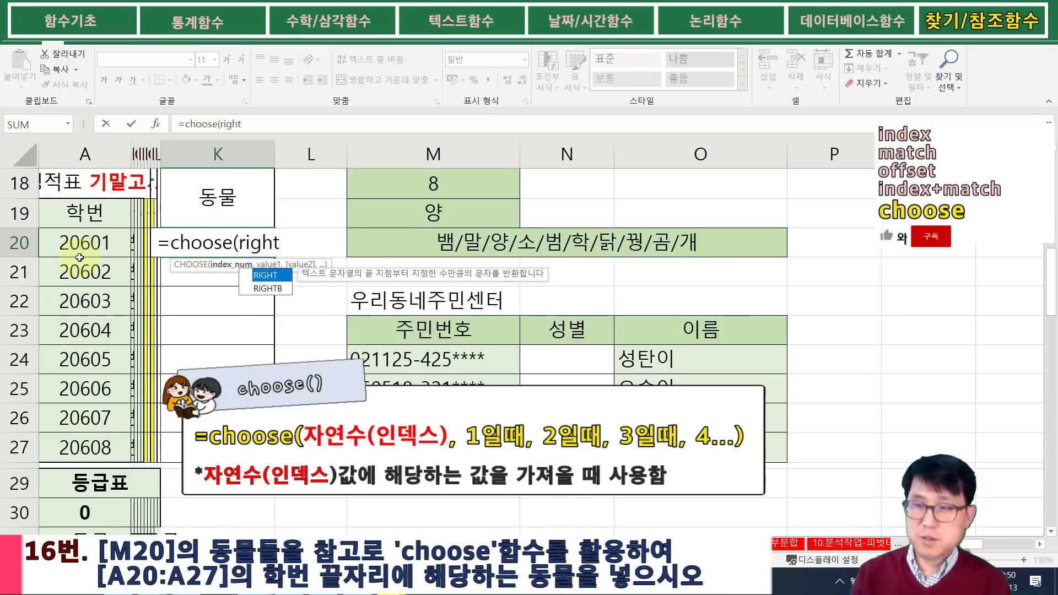
pyautogui.write('(')
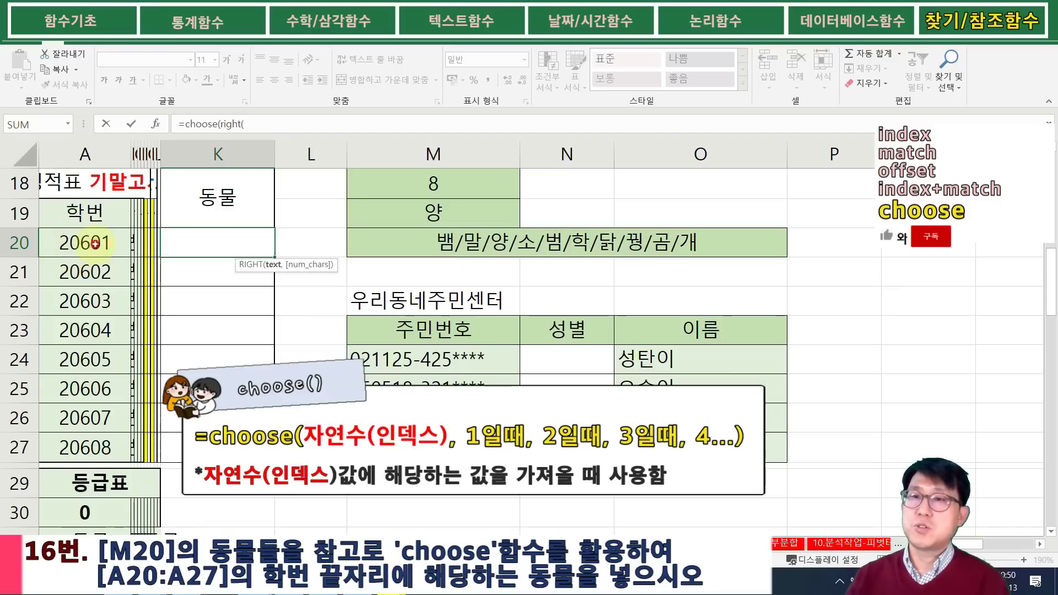
pyautogui.click(95, 244)
pyautogui.write(',1')
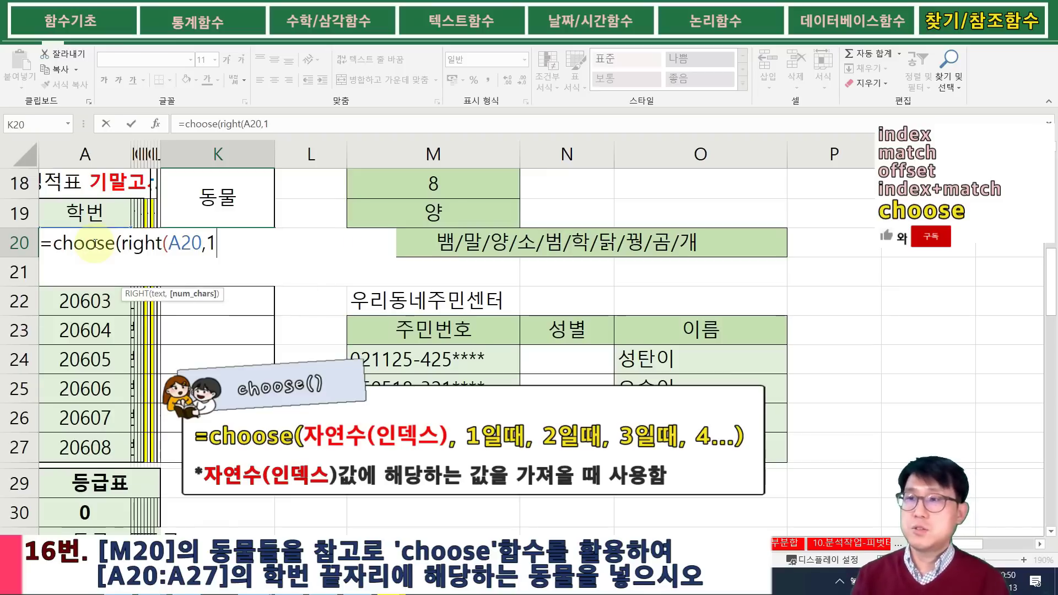
pyautogui.write(')')
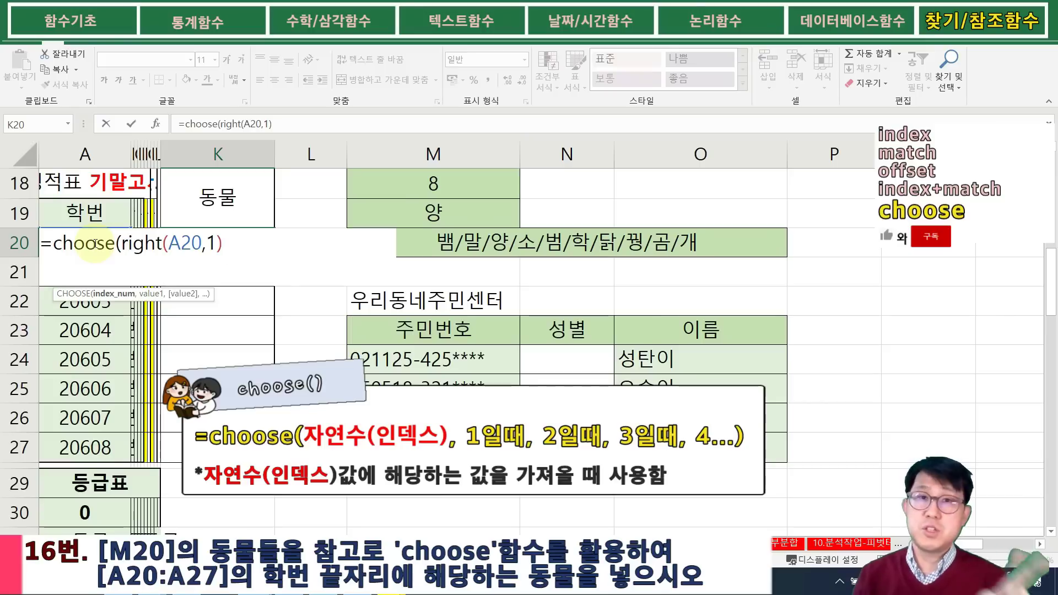
pyautogui.write(',')
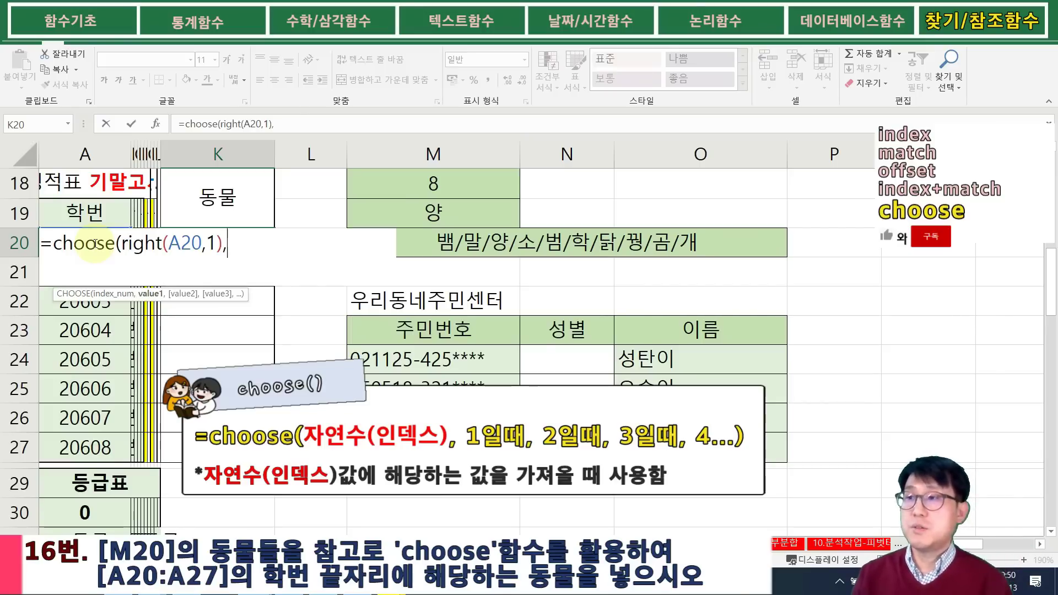
# - Add "뱀", "말", "양", "소", "범" and "학" as the first six values of the CHOOSE formula
pyautogui.write('"qo')
pyautogui.press('BackSpace')
pyautogui.press('BackSpace')
pyautogui.press('Hangul')
pyautogui.write('ㅂ')
pyautogui.write("'")
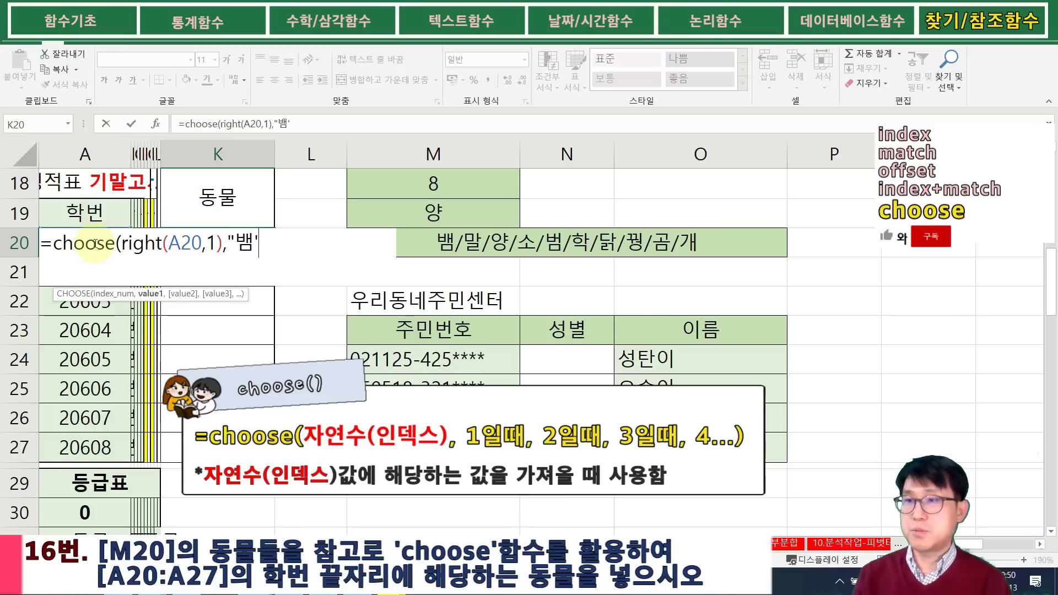
pyautogui.write('",')
pyautogui.write('"말",')
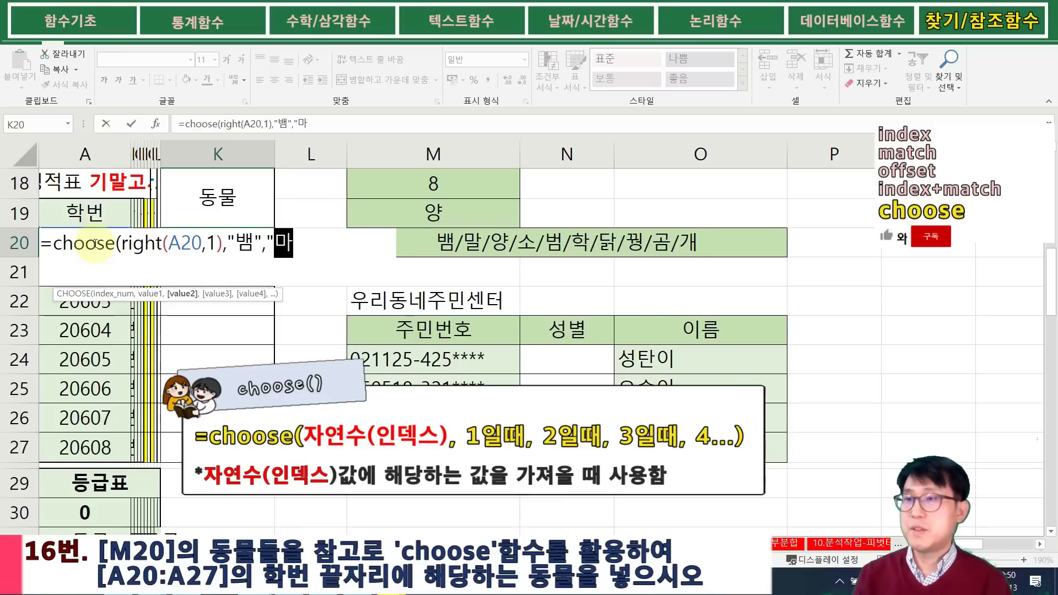
pyautogui.write('"양')
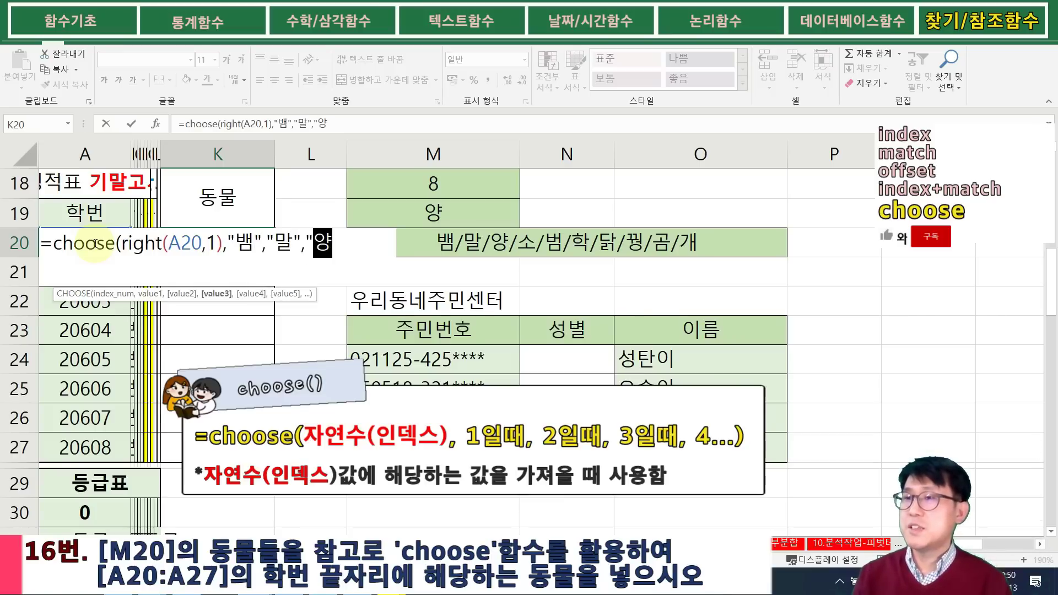
pyautogui.write('","소","ㅂ')
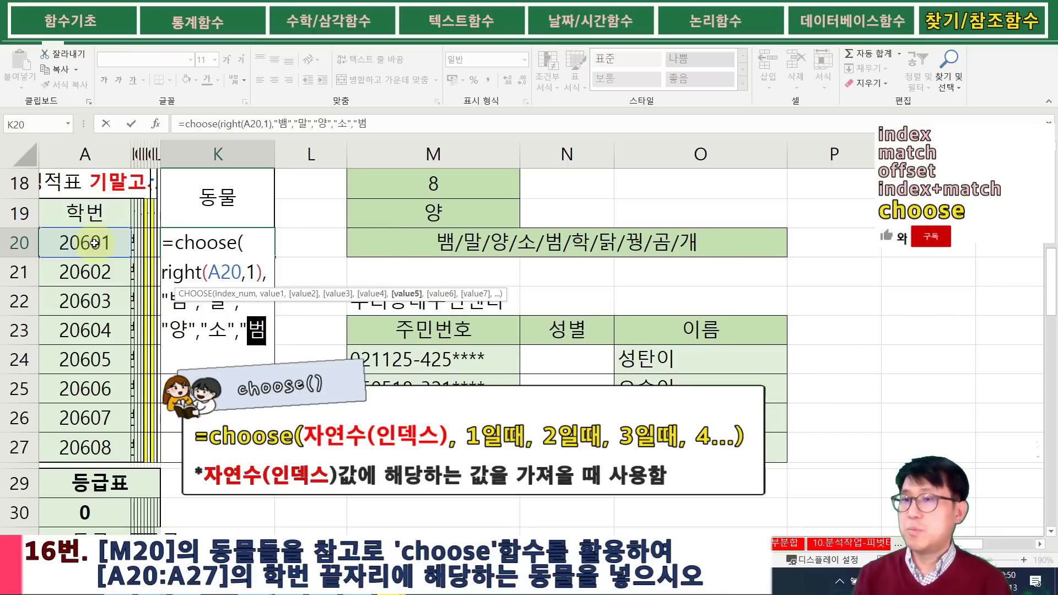
pyautogui.write('범","학"')
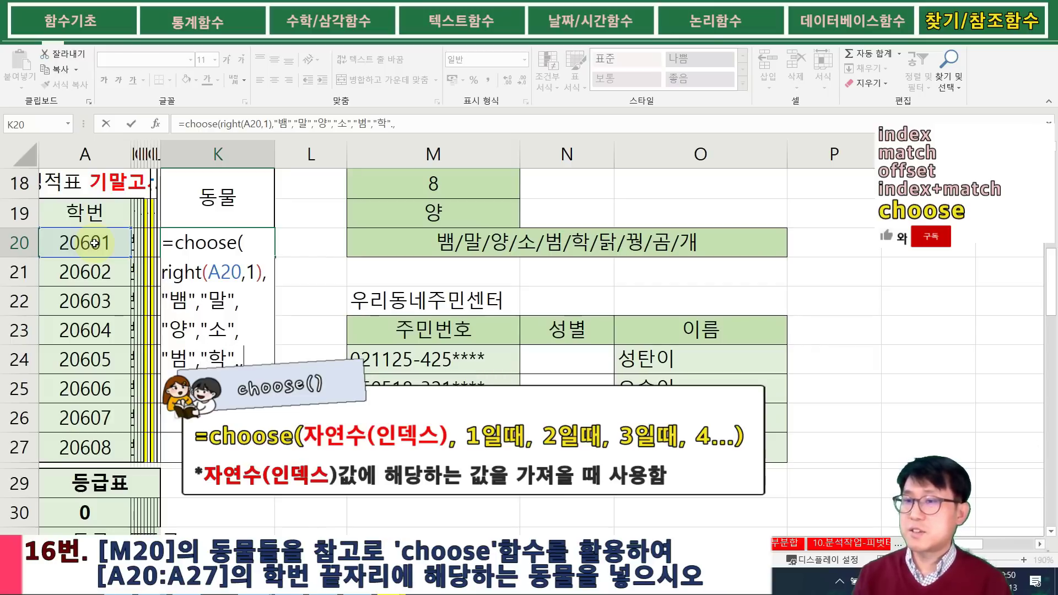
# - Finish the CHOOSE formula with "닭", "꿩", "곰" and "개" and fill it down from K20 to K27
pyautogui.write(',"')
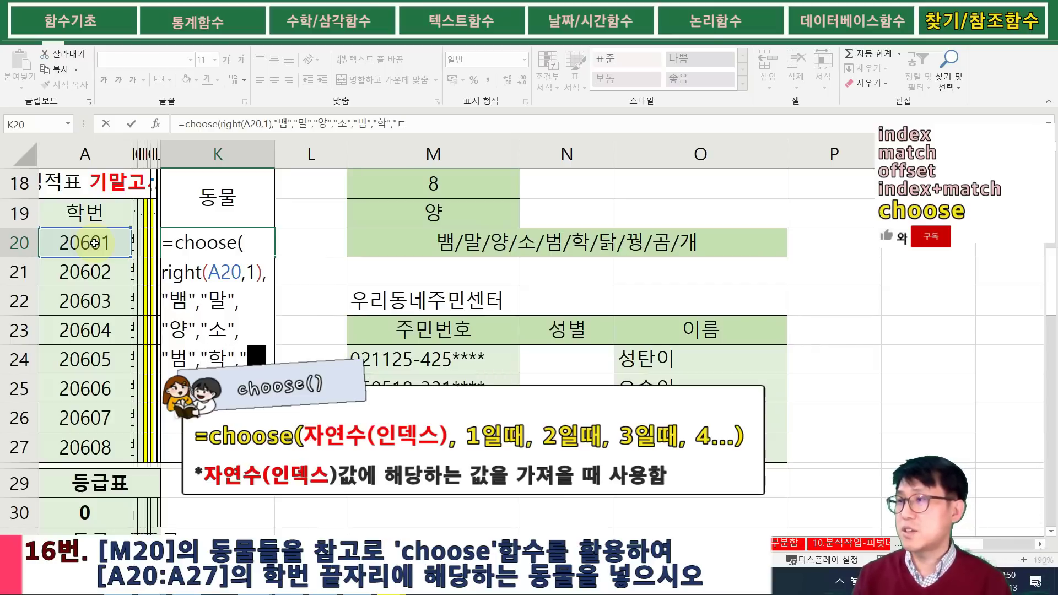
pyautogui.write('닭",')
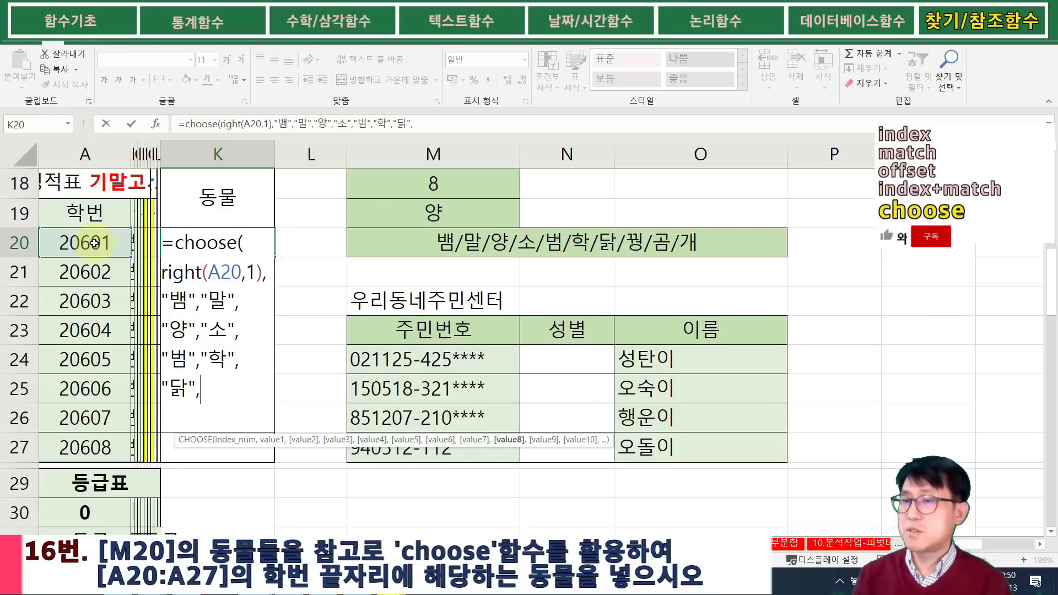
pyautogui.write('"ㄲ')
pyautogui.write('",')
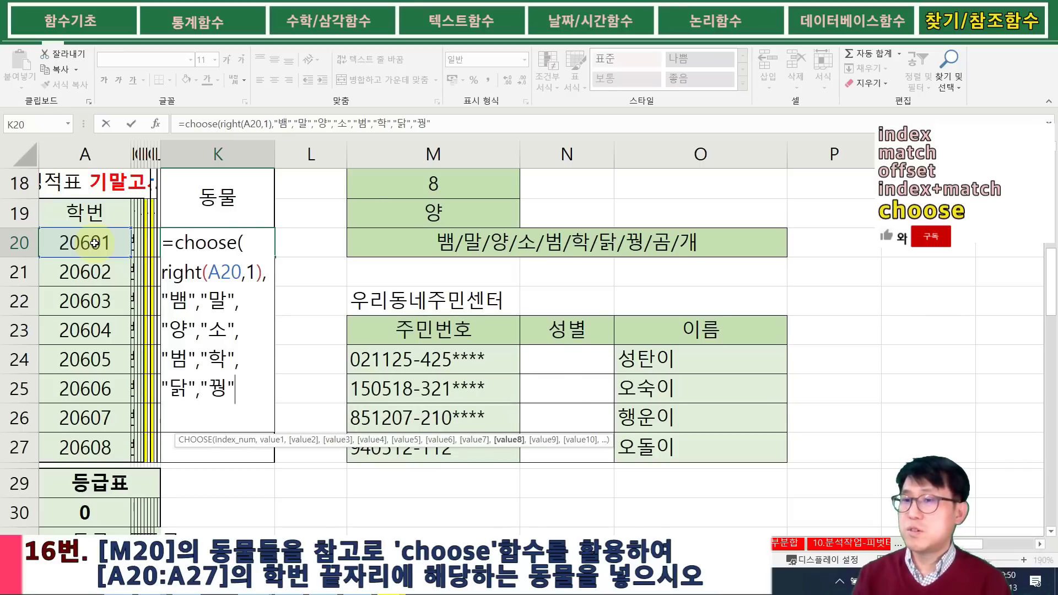
pyautogui.write('"곰')
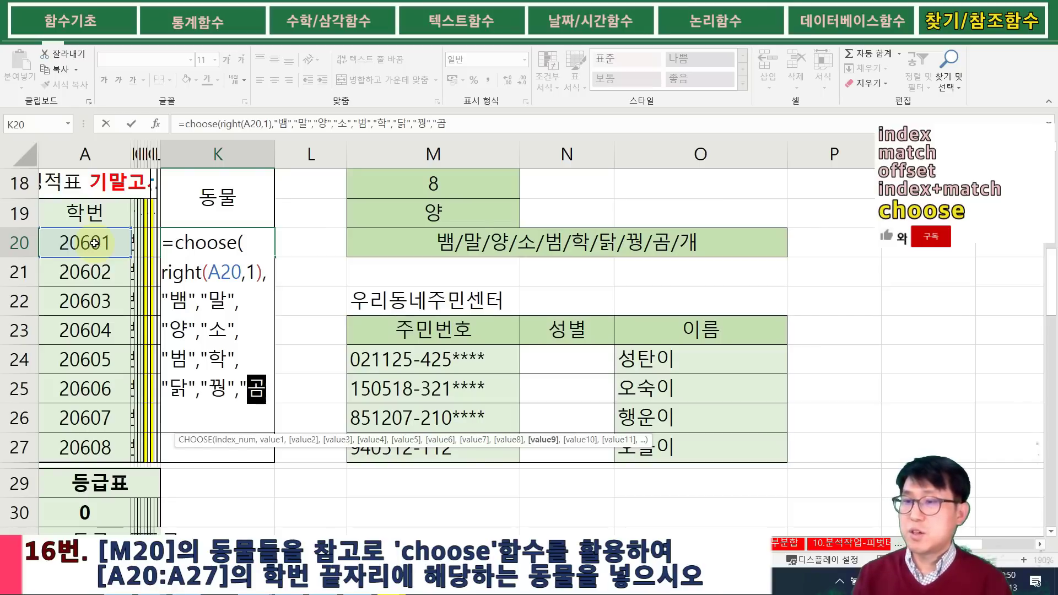
pyautogui.write('","개')
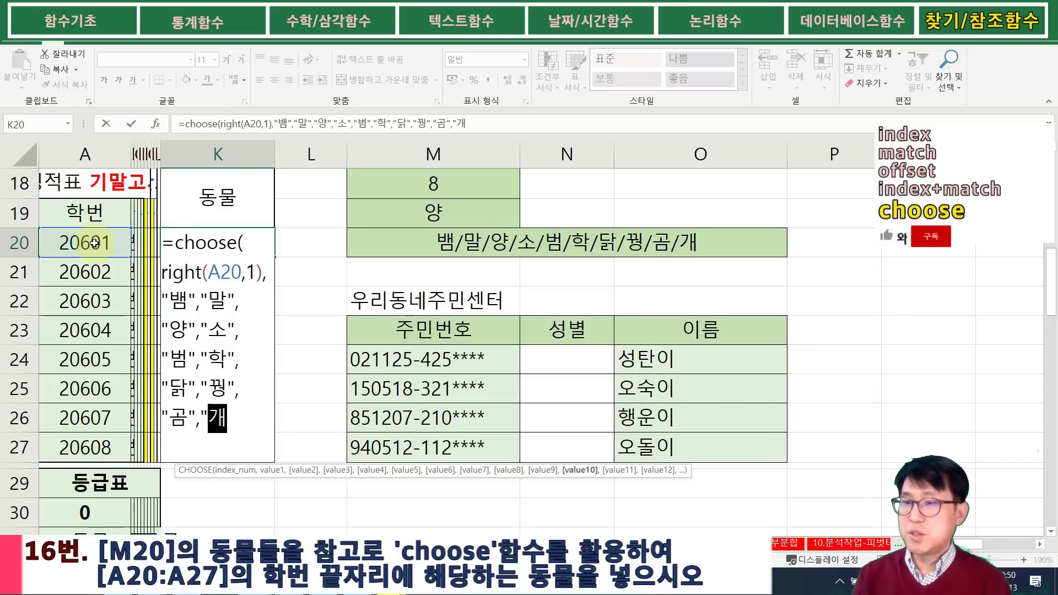
pyautogui.write('")')
pyautogui.press('Return')
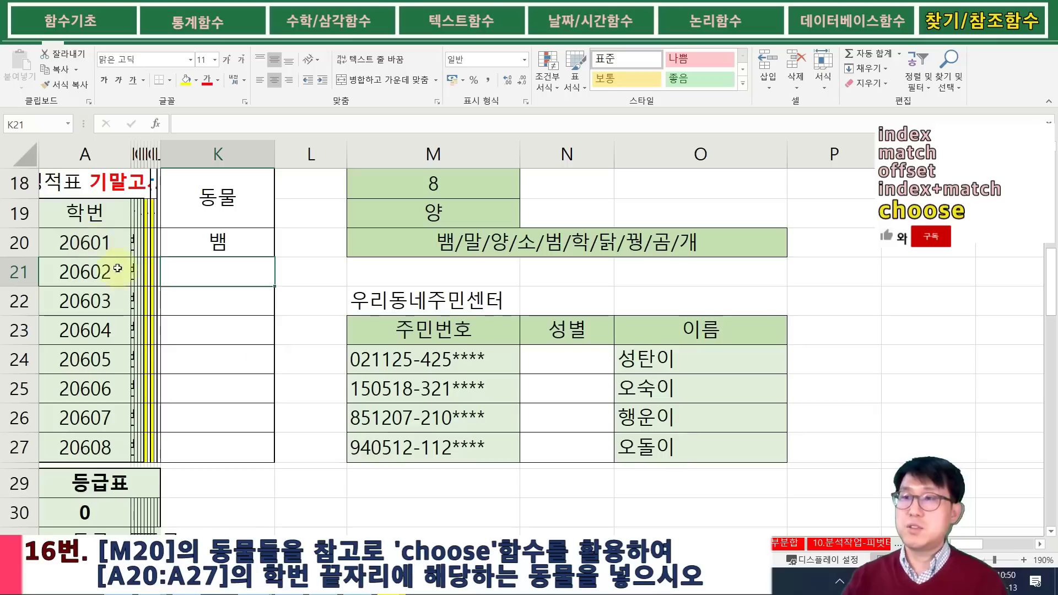
pyautogui.click(259, 243)
pyautogui.moveTo(276, 256); pyautogui.dragTo(267, 444)
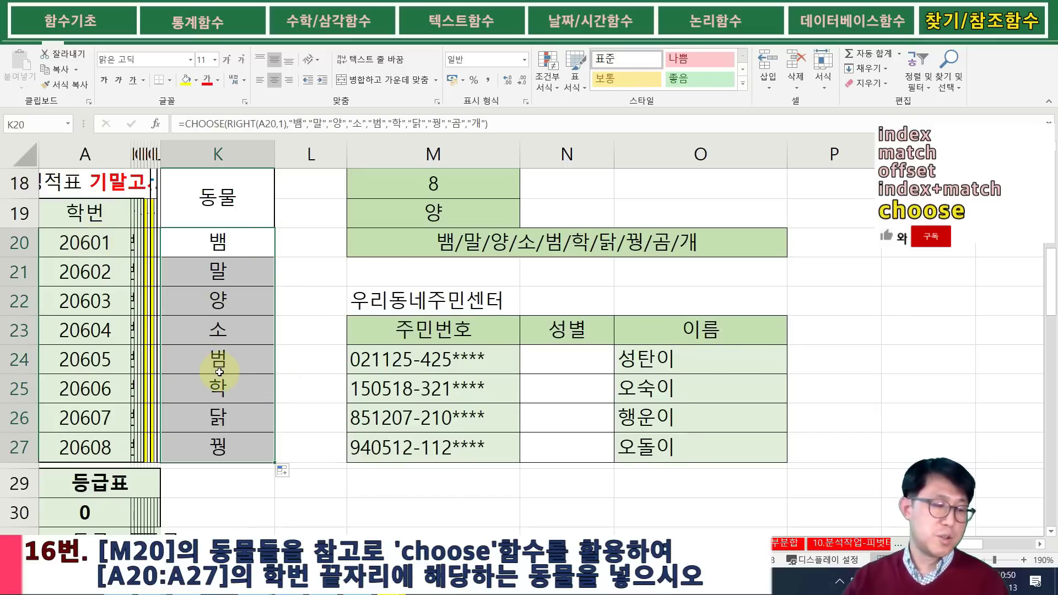
# - Compare the last digits of the 학번 values with the filled animals in column K and their order in M20
pyautogui.click(169, 298)
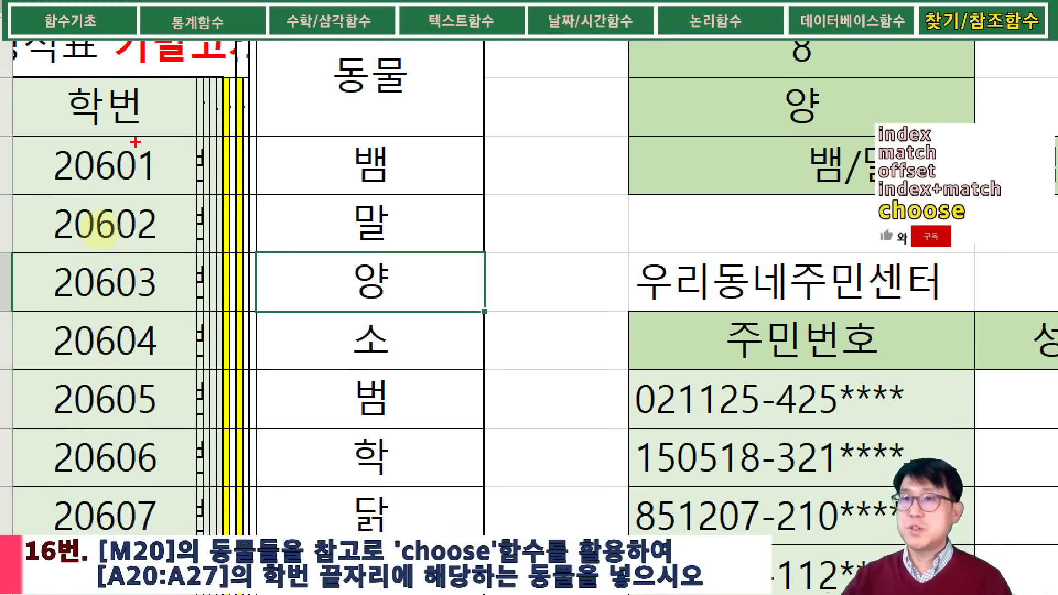
pyautogui.moveTo(135, 142)
pyautogui.mouseDown()
pyautogui.moveTo(182, 432)
pyautogui.moveTo(161, 544)
pyautogui.moveTo(173, 543)
pyautogui.mouseUp()
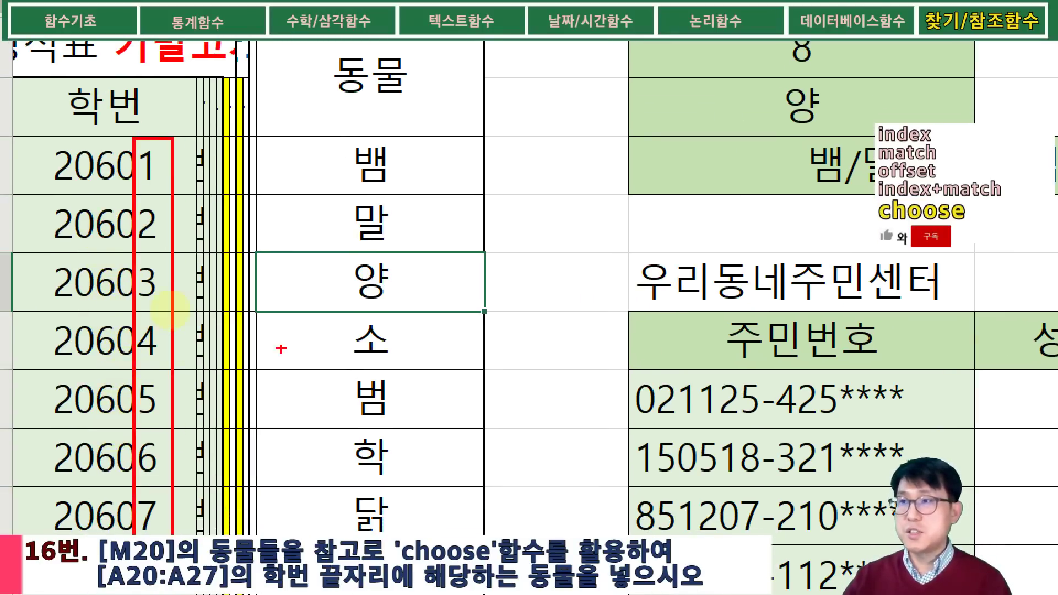
pyautogui.moveTo(155, 160)
pyautogui.mouseDown()
pyautogui.moveTo(156, 148)
pyautogui.moveTo(330, 82)
pyautogui.moveTo(801, 132)
pyautogui.moveTo(815, 145)
pyautogui.mouseUp()
pyautogui.moveTo(347, 178); pyautogui.dragTo(394, 185)
pyautogui.moveTo(163, 223)
pyautogui.mouseDown()
pyautogui.moveTo(176, 232)
pyautogui.moveTo(870, 166)
pyautogui.mouseUp()
pyautogui.moveTo(821, 203); pyautogui.dragTo(870, 176)
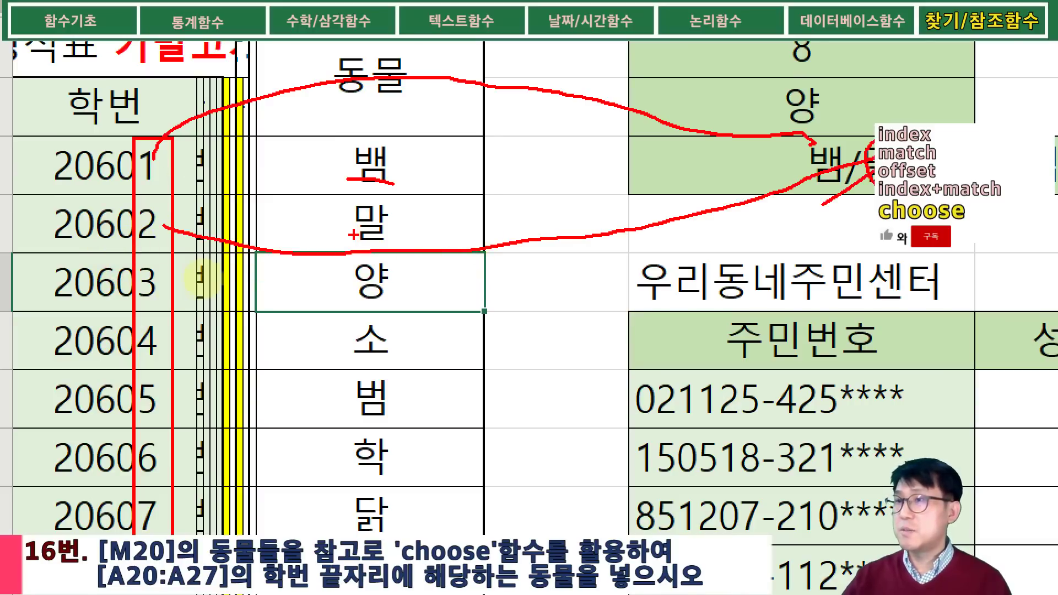
pyautogui.moveTo(336, 240); pyautogui.dragTo(385, 242)
pyautogui.moveTo(128, 297)
pyautogui.mouseDown()
pyautogui.moveTo(172, 319)
pyautogui.moveTo(338, 310)
pyautogui.moveTo(874, 234)
pyautogui.mouseUp()
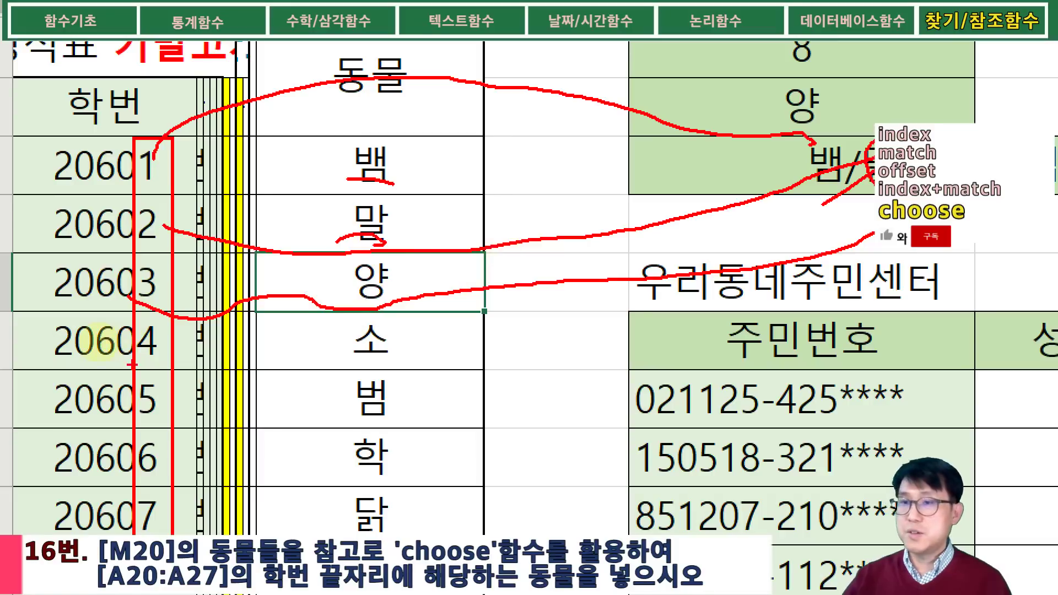
pyautogui.moveTo(142, 359)
pyautogui.mouseDown()
pyautogui.moveTo(375, 358)
pyautogui.moveTo(871, 237)
pyautogui.mouseUp()
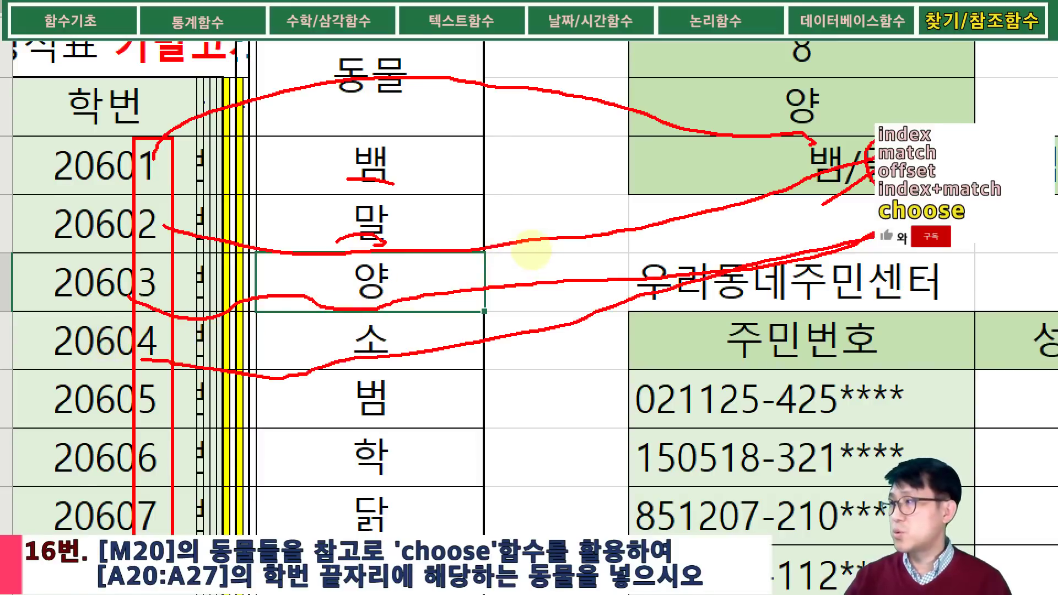
pyautogui.press('Escape')
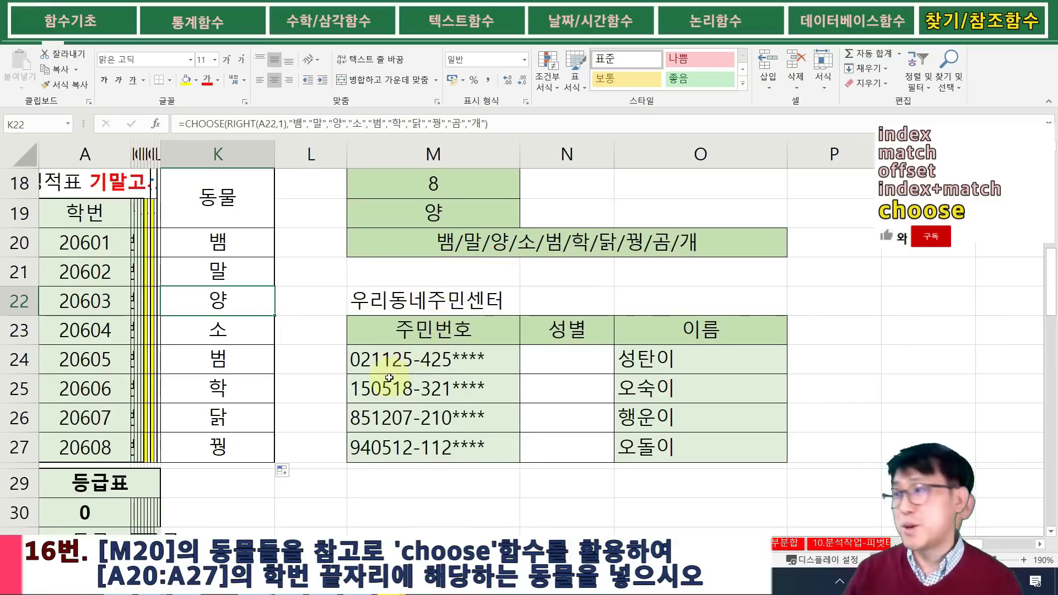
# - Examine the 주민번호 values in M24:M27, marking the digit after the hyphen and counting its character position
pyautogui.click(571, 358)
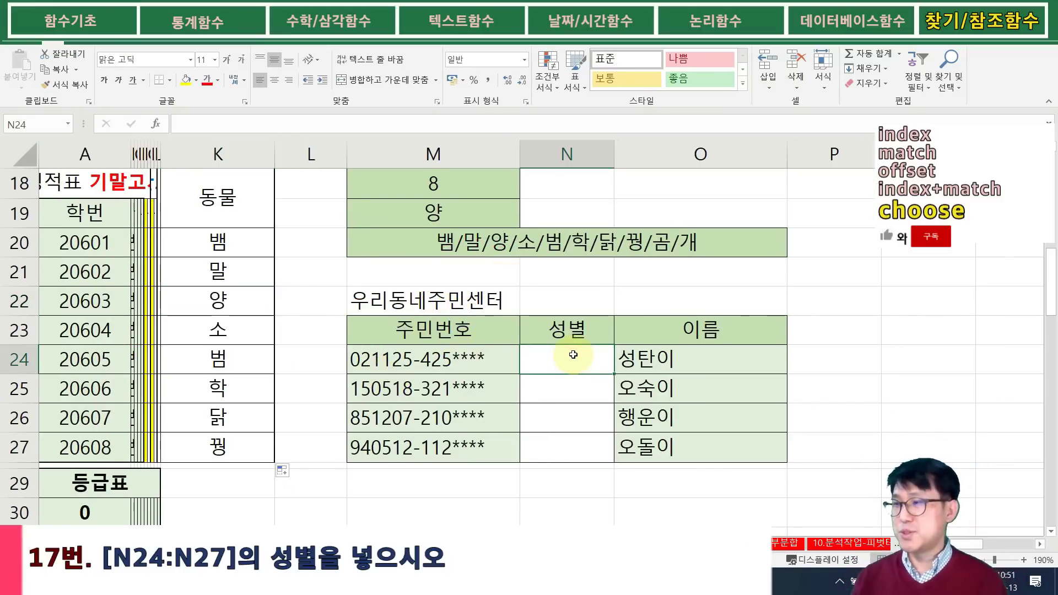
pyautogui.scroll(-1, 571, 352)
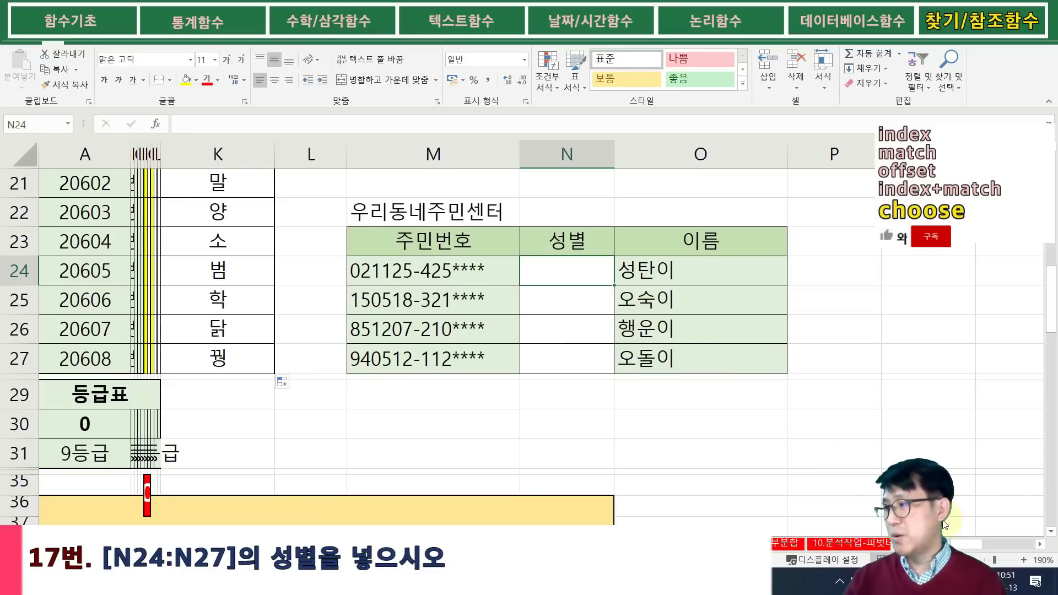
pyautogui.moveTo(969, 545); pyautogui.dragTo(995, 536)
pyautogui.click(429, 297)
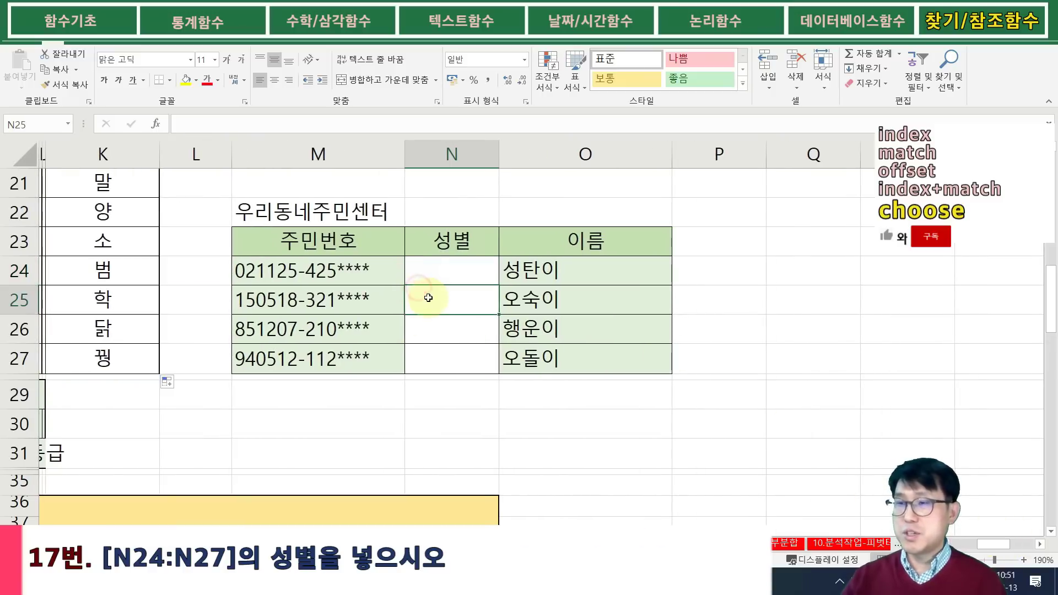
pyautogui.click(310, 269)
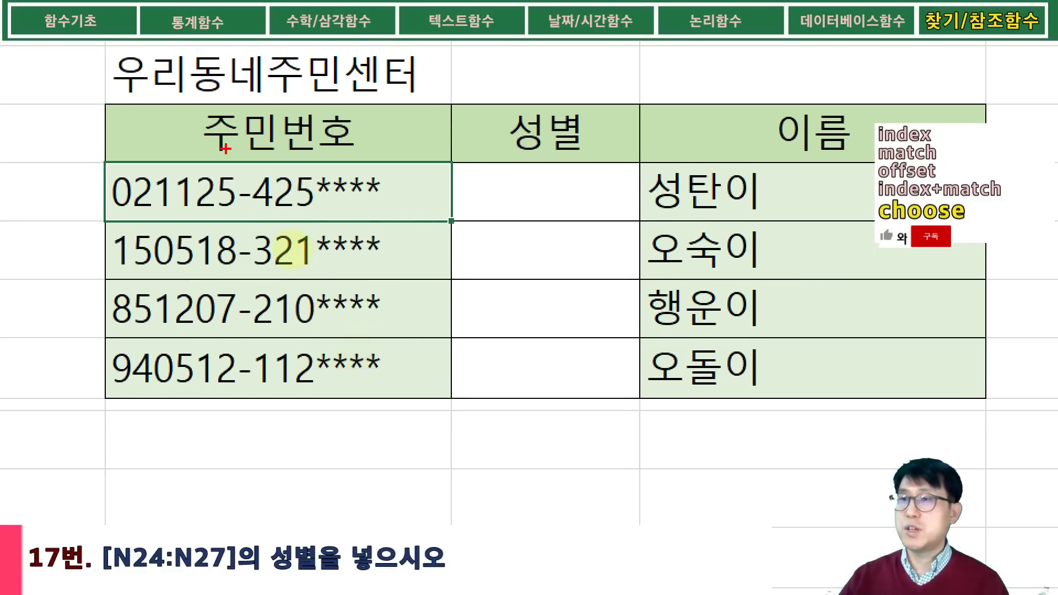
pyautogui.moveTo(243, 162)
pyautogui.mouseDown()
pyautogui.moveTo(281, 253)
pyautogui.moveTo(281, 401)
pyautogui.mouseUp()
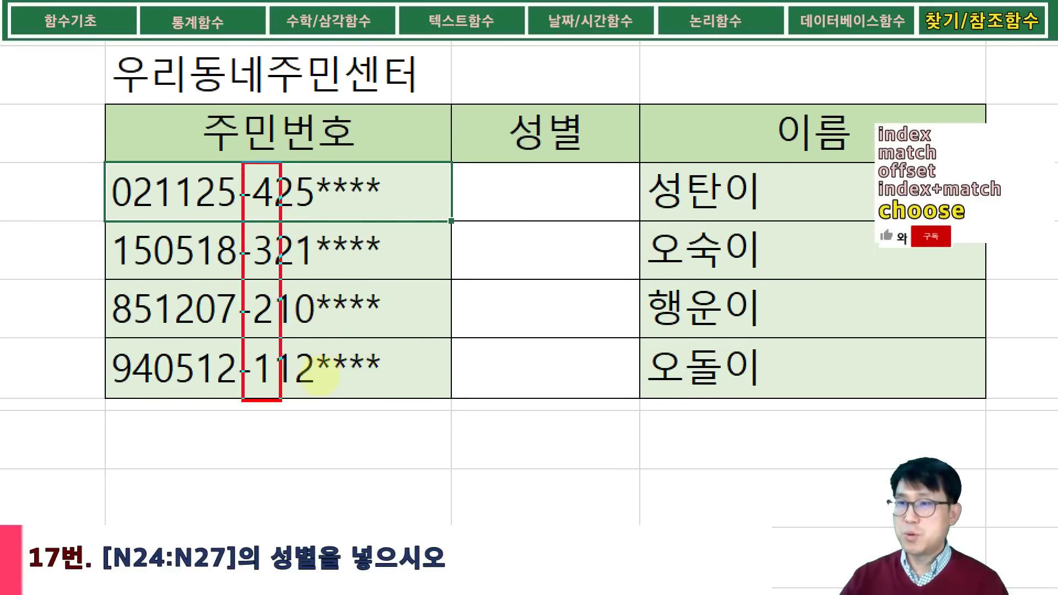
pyautogui.moveTo(121, 161)
pyautogui.mouseDown()
pyautogui.moveTo(127, 179)
pyautogui.moveTo(226, 182)
pyautogui.mouseUp()
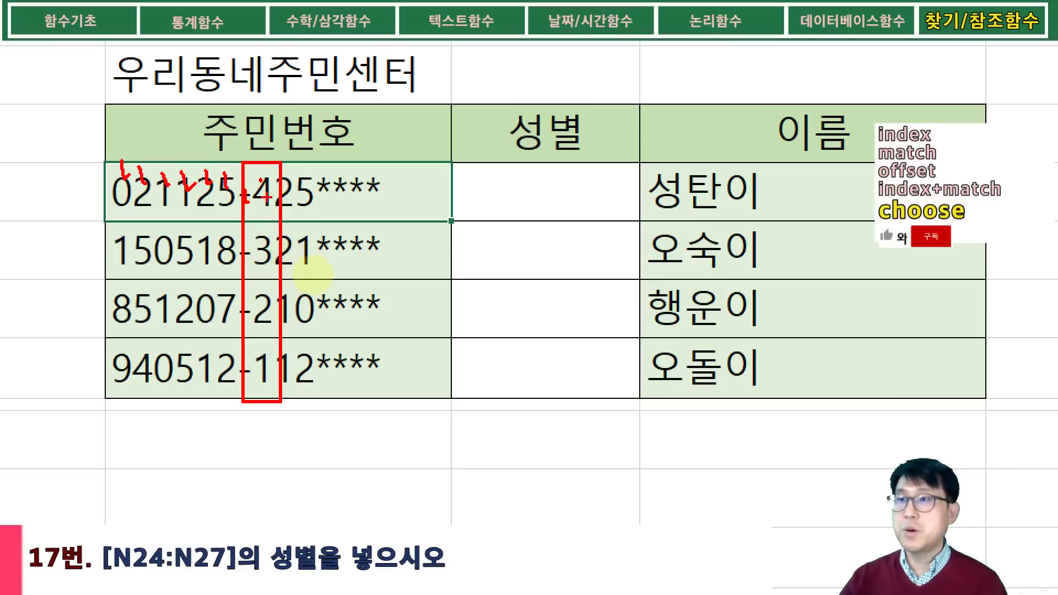
pyautogui.click(268, 208)
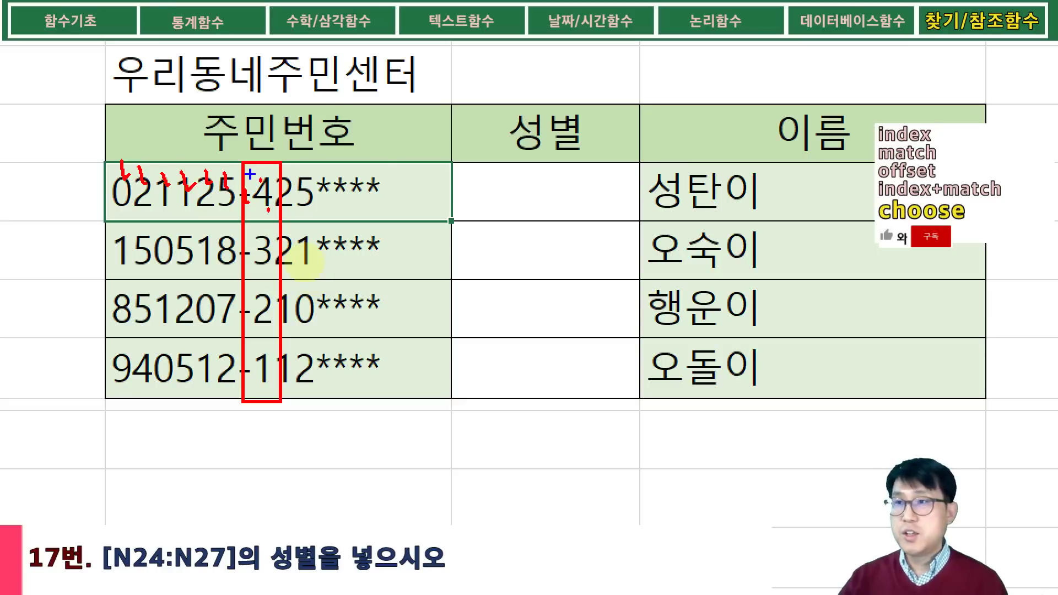
pyautogui.moveTo(250, 175); pyautogui.dragTo(275, 214)
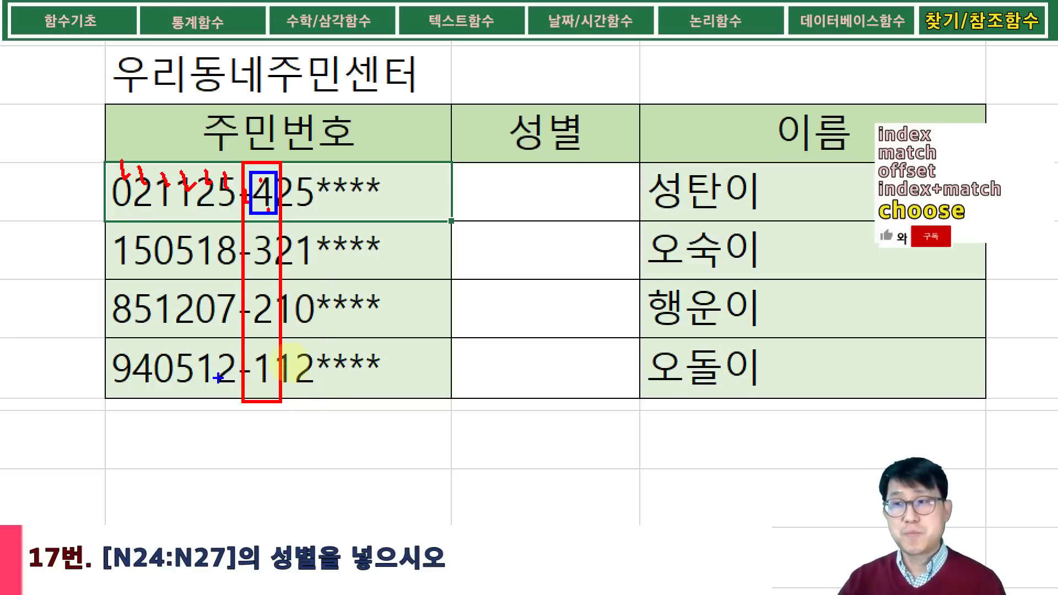
pyautogui.moveTo(127, 382)
pyautogui.mouseDown()
pyautogui.moveTo(129, 398)
pyautogui.moveTo(179, 405)
pyautogui.moveTo(234, 400)
pyautogui.moveTo(246, 380)
pyautogui.moveTo(271, 427)
pyautogui.mouseUp()
pyautogui.click(208, 387)
pyautogui.moveTo(298, 441)
pyautogui.mouseDown()
pyautogui.moveTo(275, 457)
pyautogui.moveTo(284, 435)
pyautogui.moveTo(307, 466)
pyautogui.mouseUp()
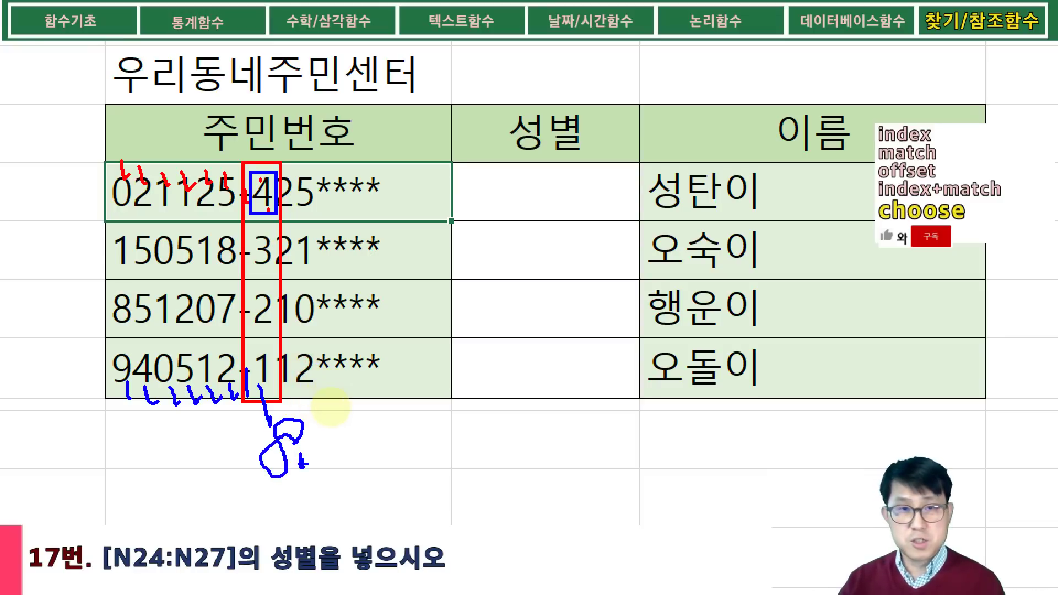
pyautogui.moveTo(337, 422); pyautogui.dragTo(323, 457)
pyautogui.click(370, 460)
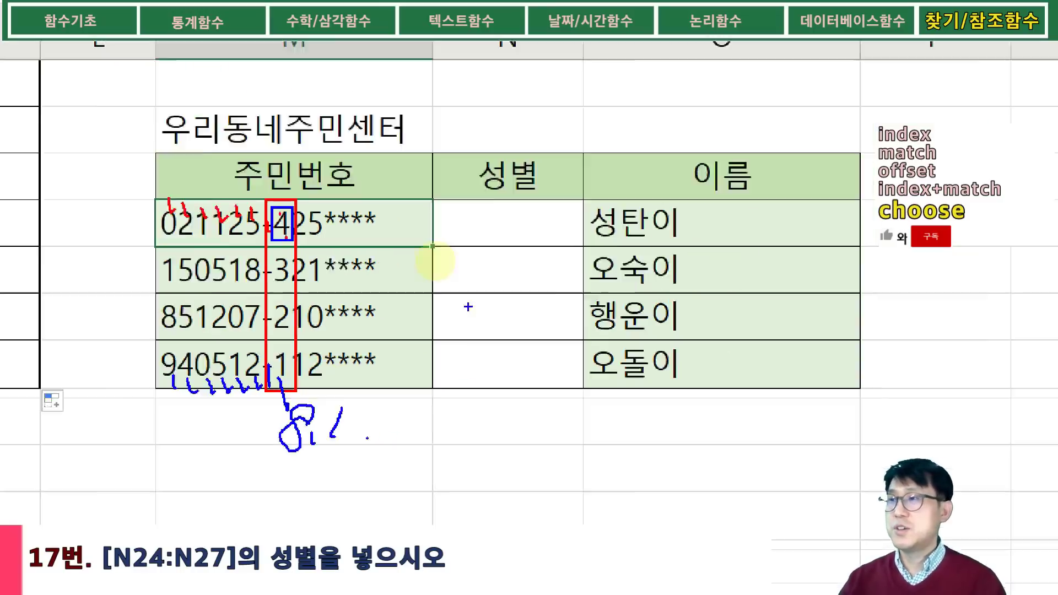
pyautogui.press('Escape')
# - Begin a CHOOSE formula in N24 that takes the eighth character of the 주민번호, mid(M24,8,1), as its index
pyautogui.click(485, 209)
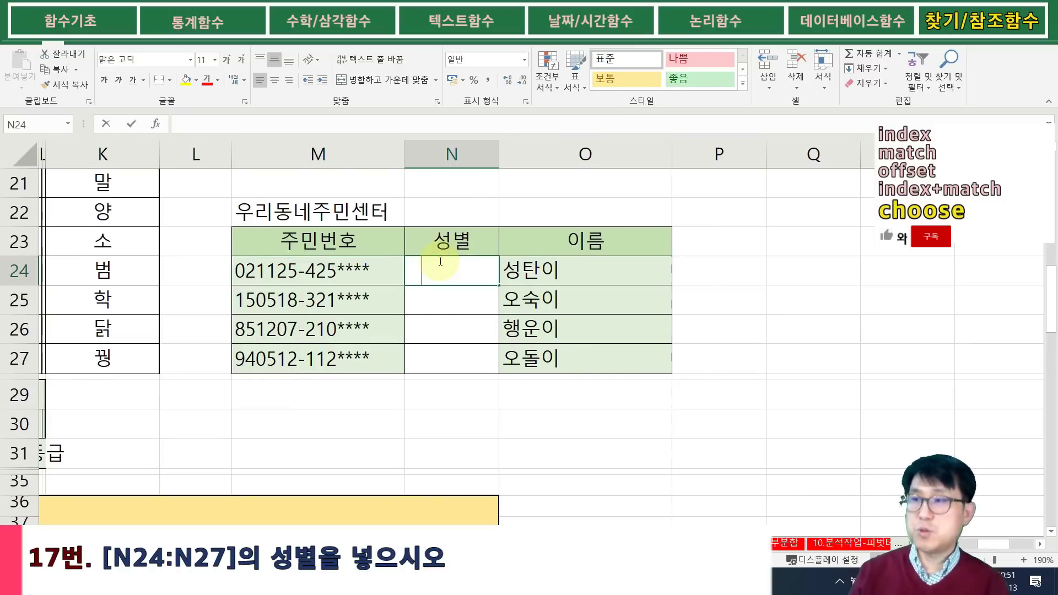
pyautogui.write('=초')
pyautogui.press('BackSpace')
pyautogui.press('BackSpace')
pyautogui.write('cho')
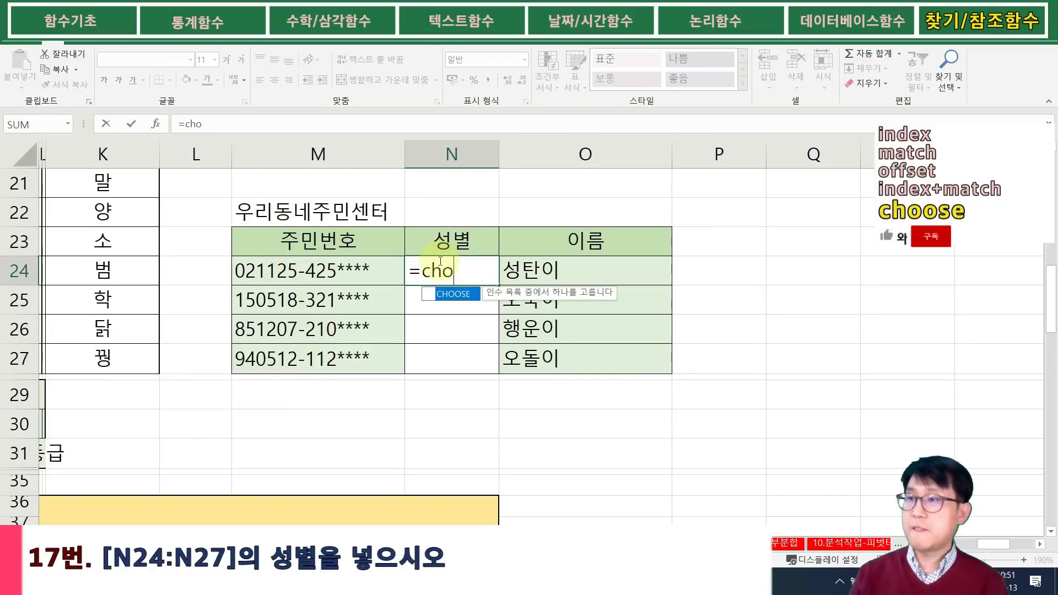
pyautogui.write('ose(mid')
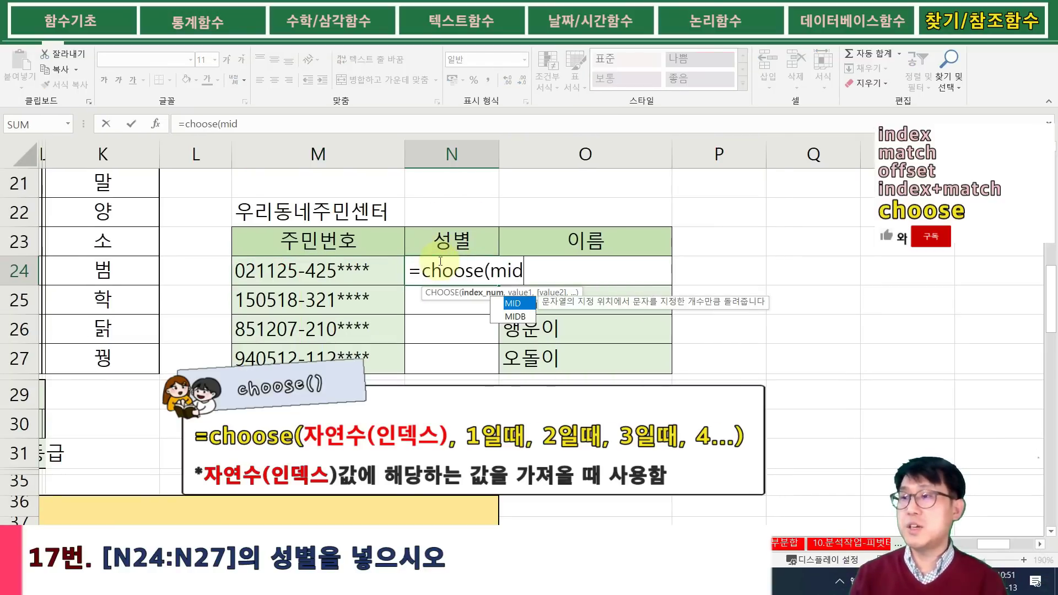
pyautogui.write('(')
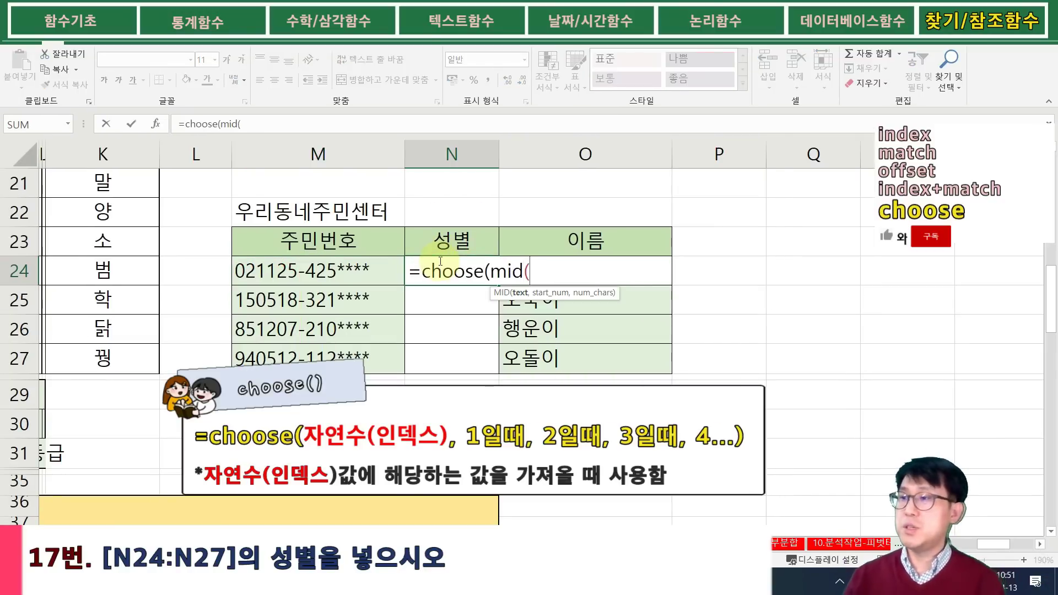
pyautogui.click(342, 265)
pyautogui.write(',8,')
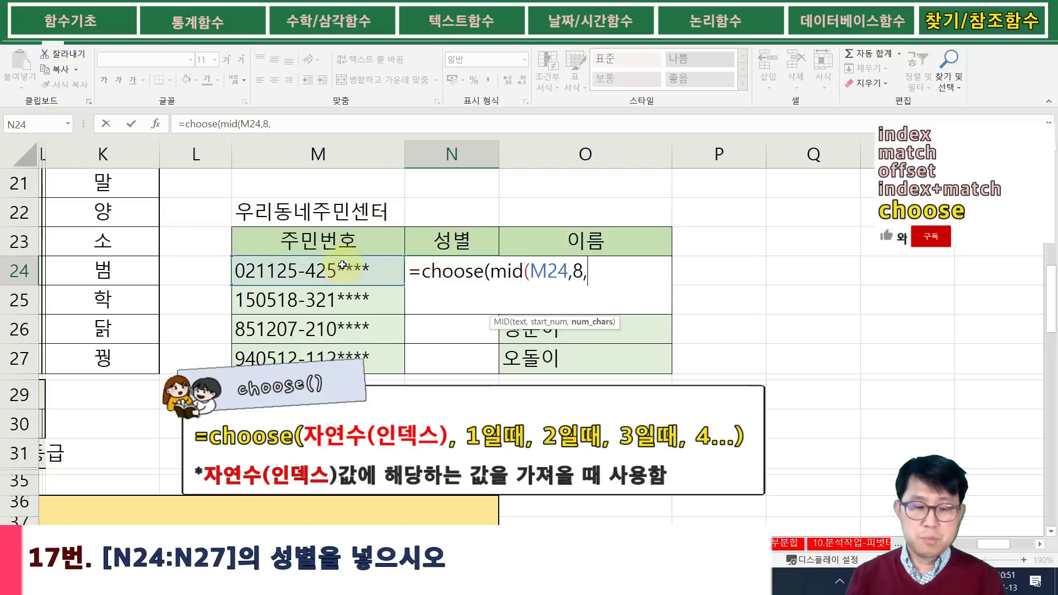
pyautogui.write('1)')
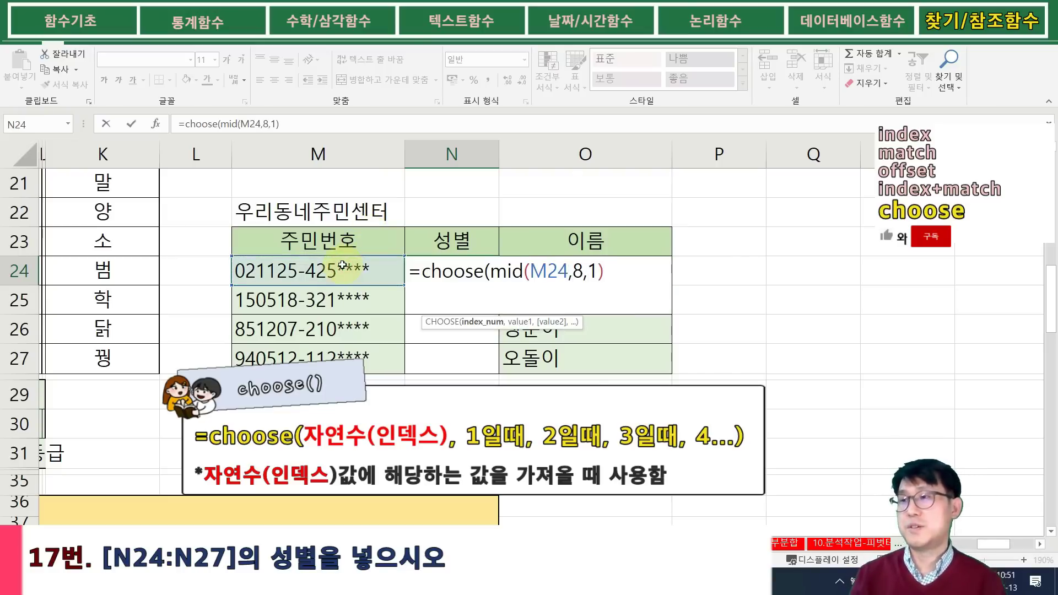
# - Finish the CHOOSE formula in N24 with the values "남자", "여자", "남자" and "여자"
pyautogui.write(',')
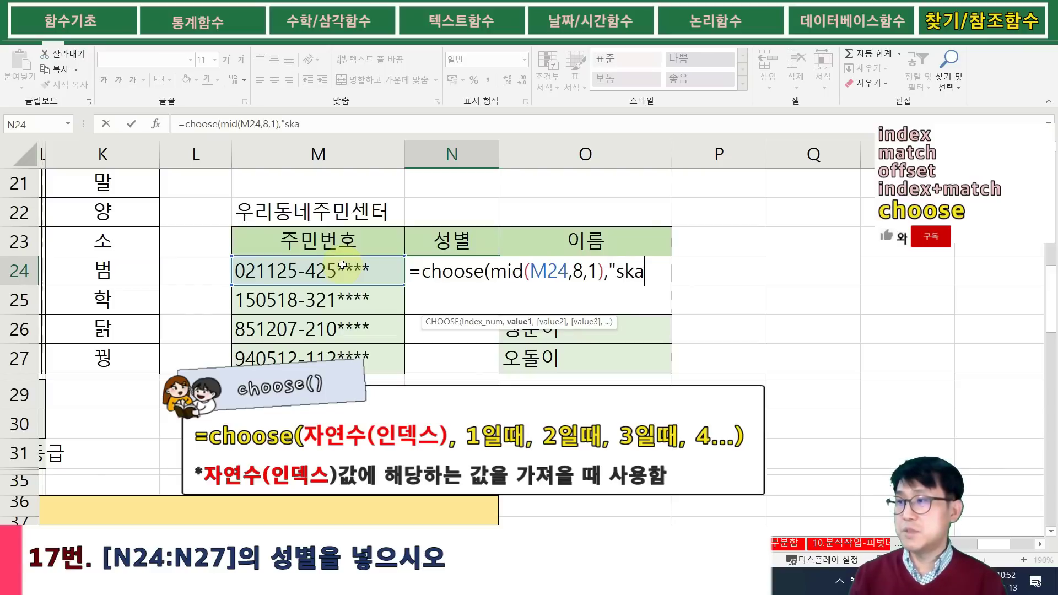
pyautogui.write('"남')
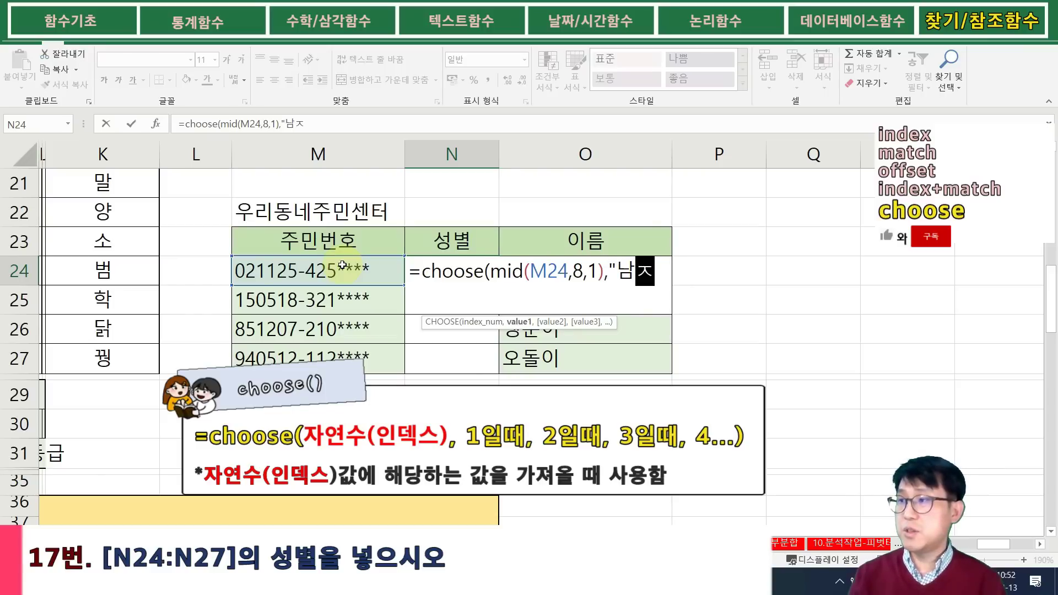
pyautogui.write('자",')
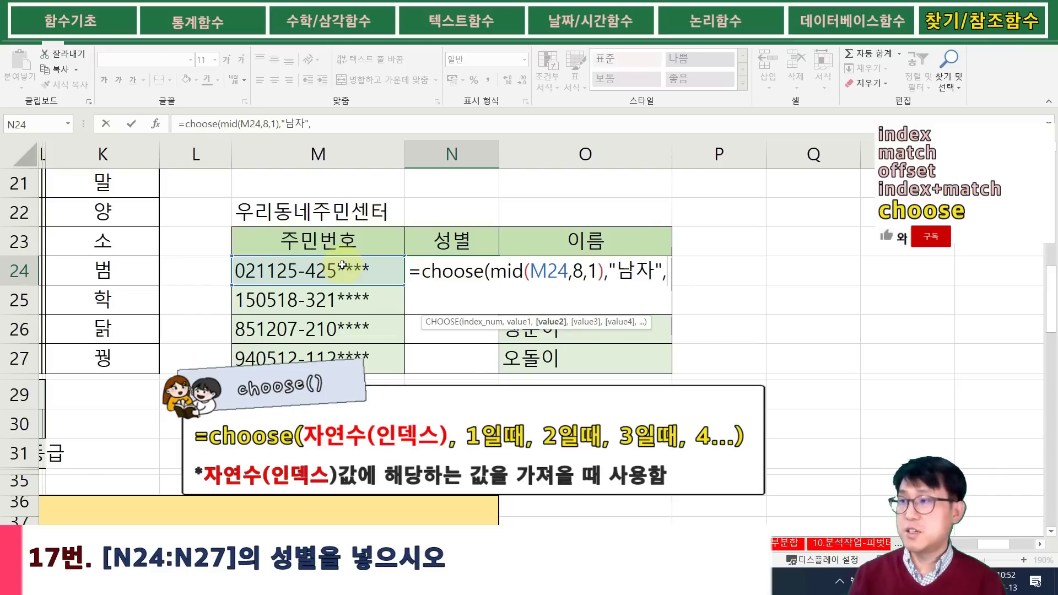
pyautogui.write('"옃자","나')
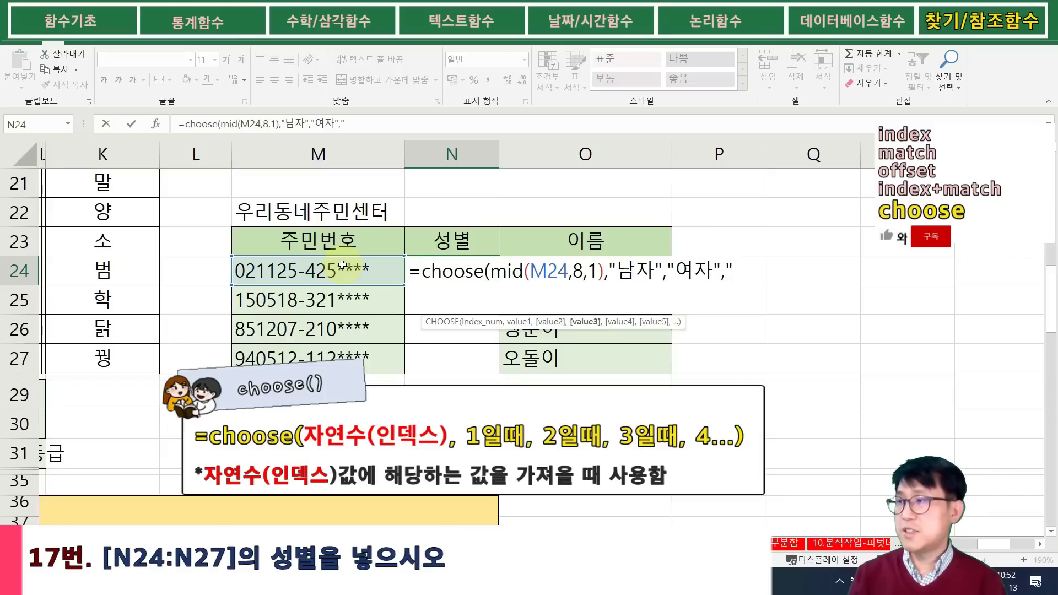
pyautogui.write('자","여자')
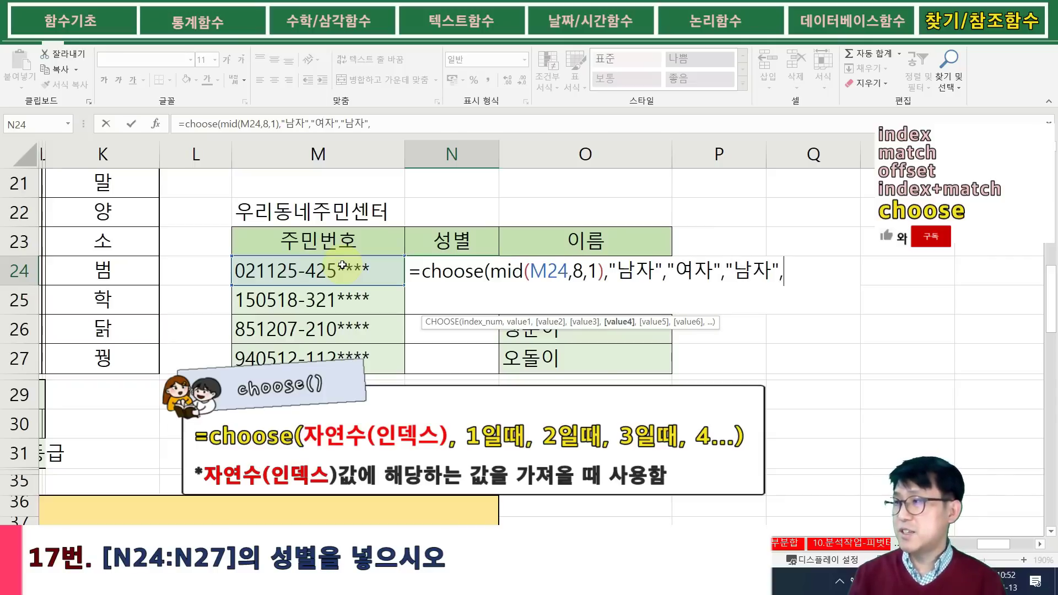
pyautogui.write('")')
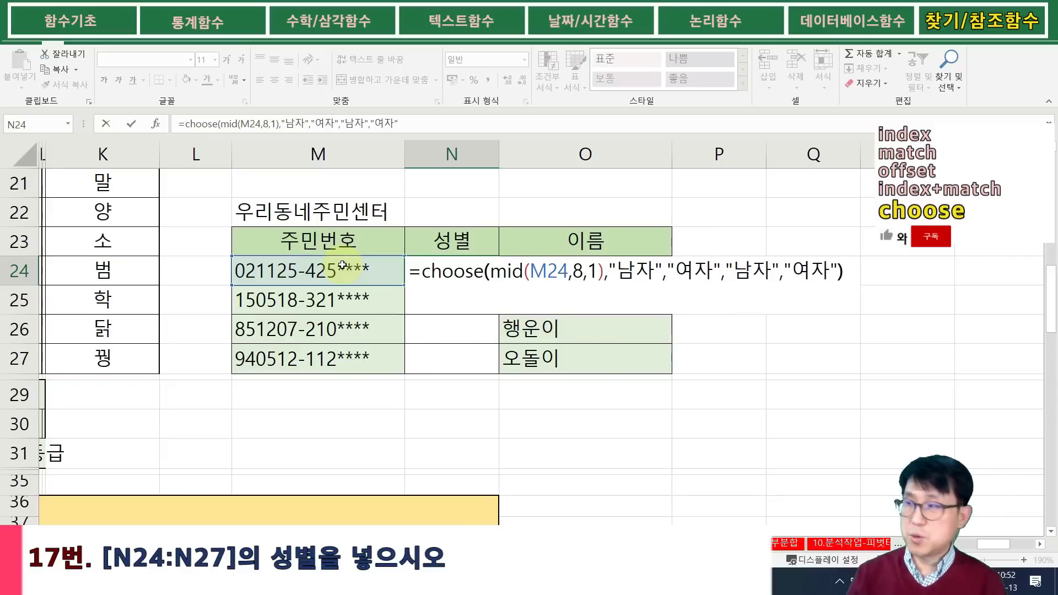
pyautogui.press('Return')
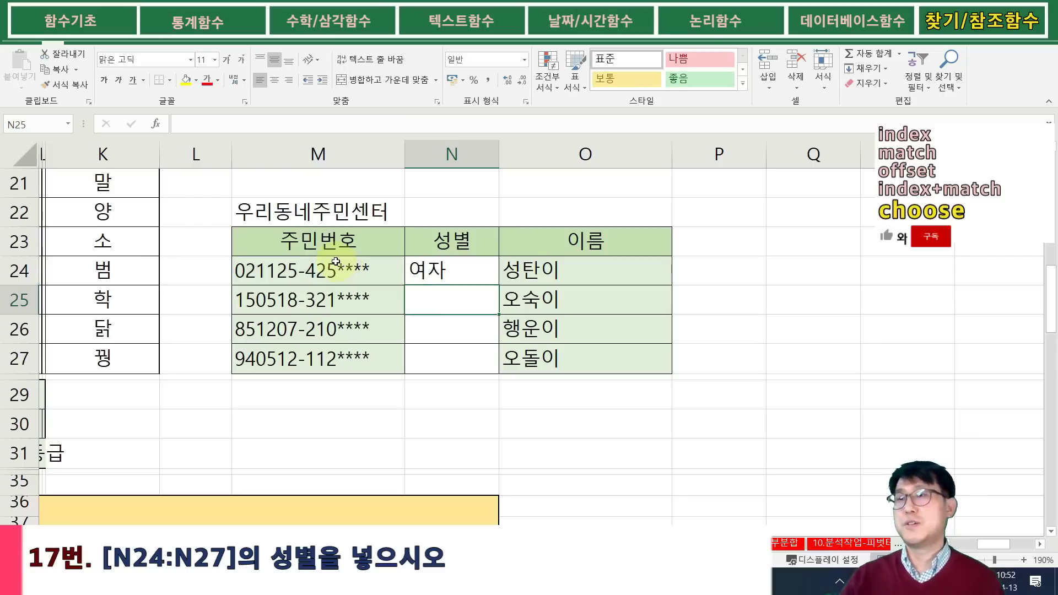
# - Fill the 성별 formula down from N24 to N27
pyautogui.click(449, 264)
pyautogui.moveTo(499, 284); pyautogui.dragTo(494, 368)
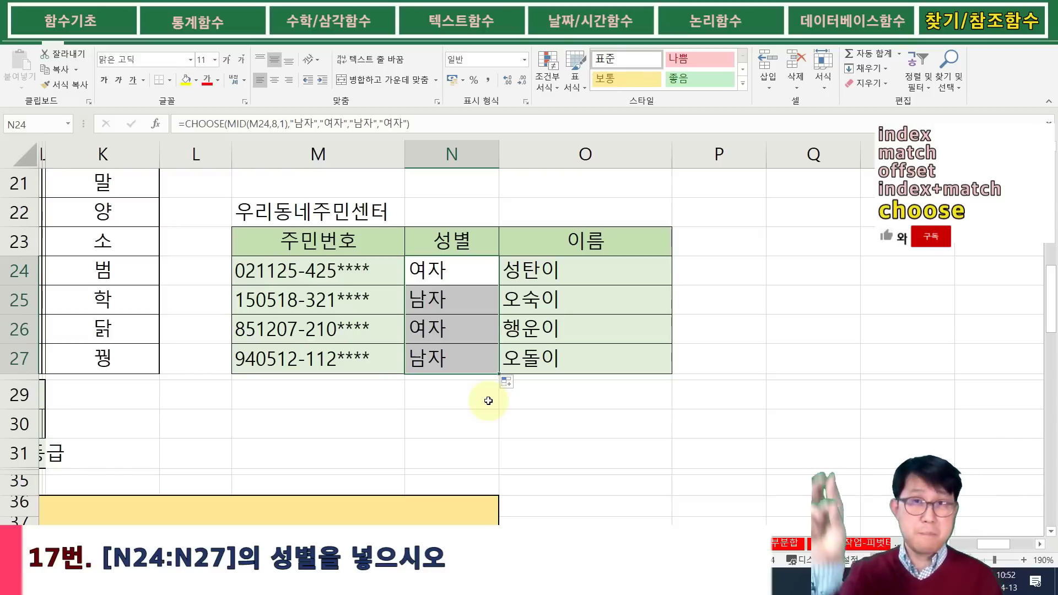
pyautogui.click(520, 407)
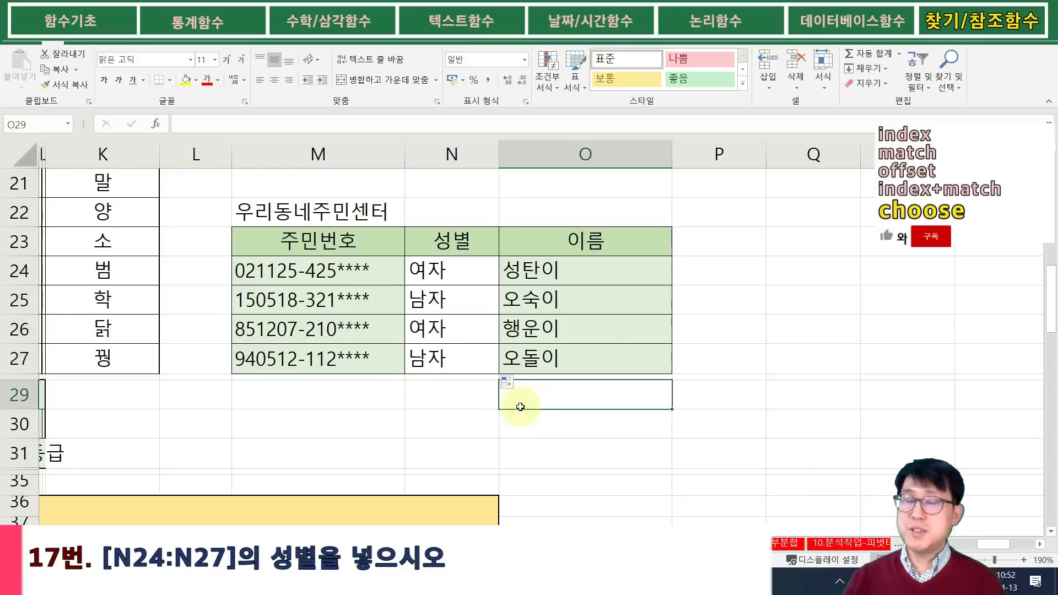